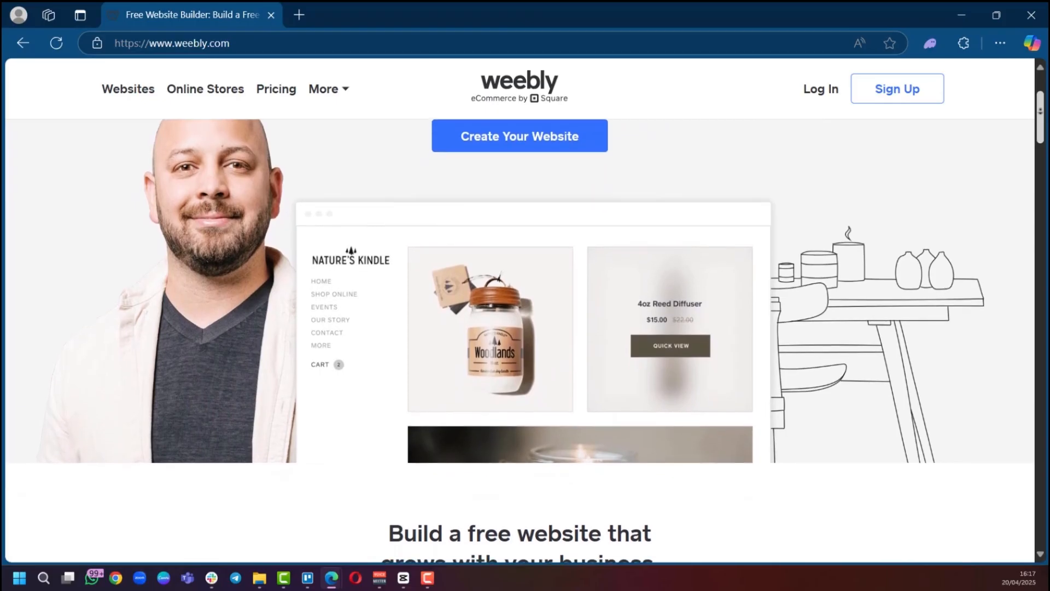
# Step: Scroll down through Weebly's landing page to review its features
pyautogui.scroll(-1, 520, 328)
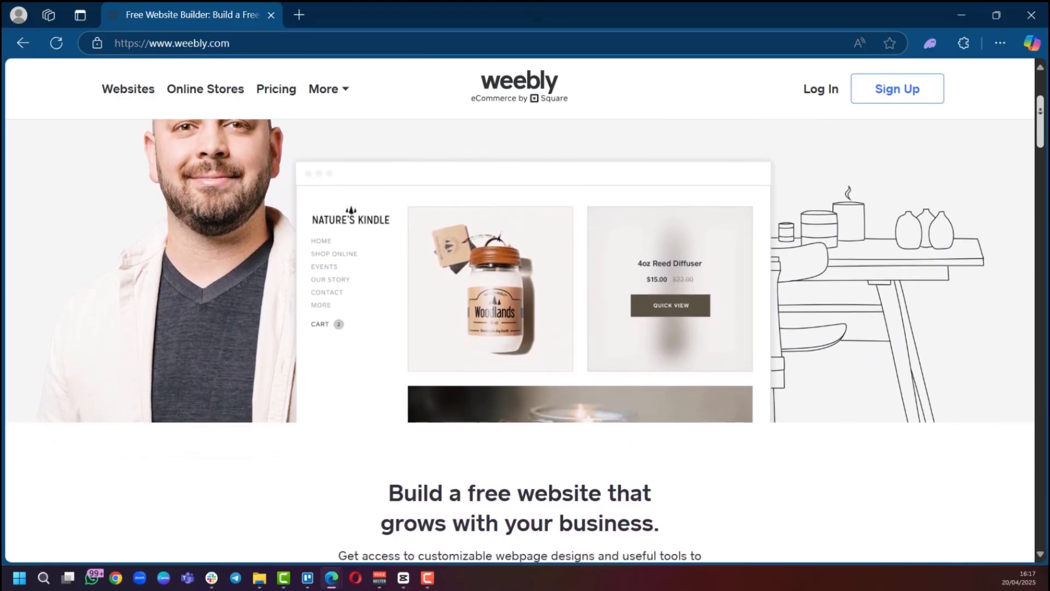
pyautogui.scroll(-1, 520, 328)
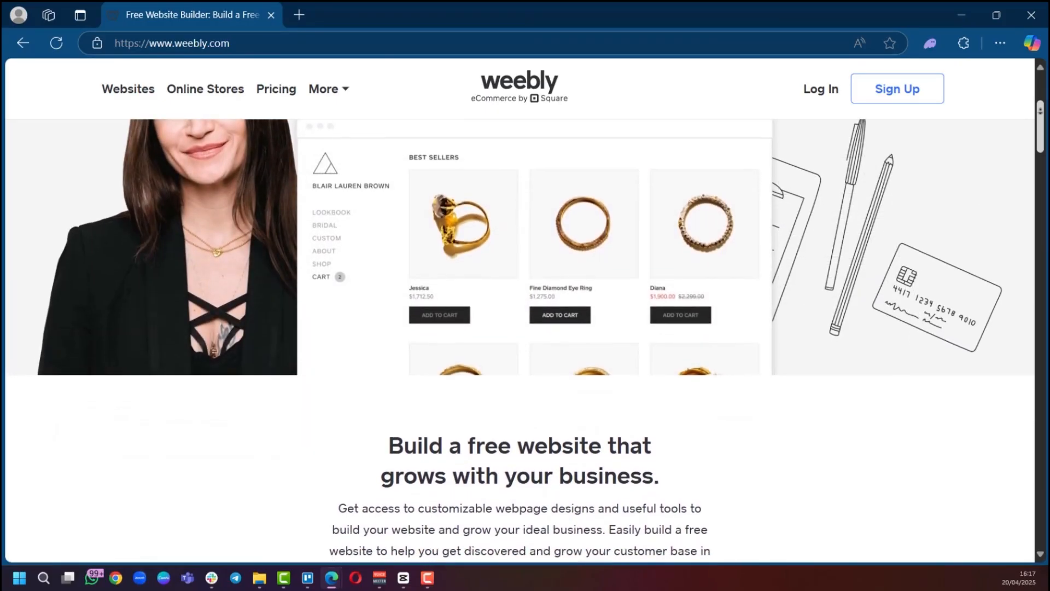
pyautogui.scroll(-2, 520, 328)
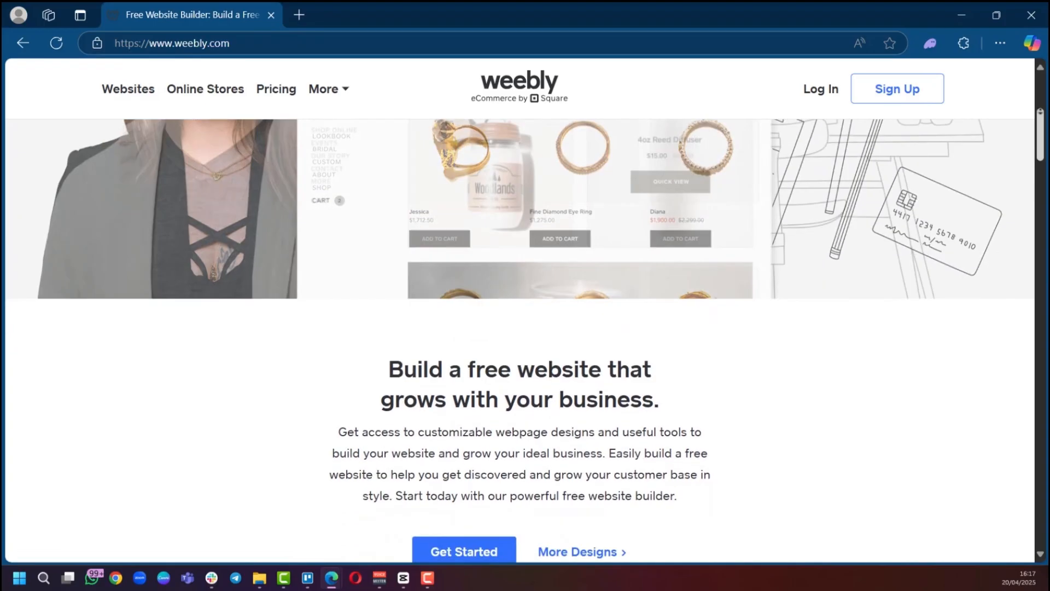
pyautogui.scroll(-1, 519, 328)
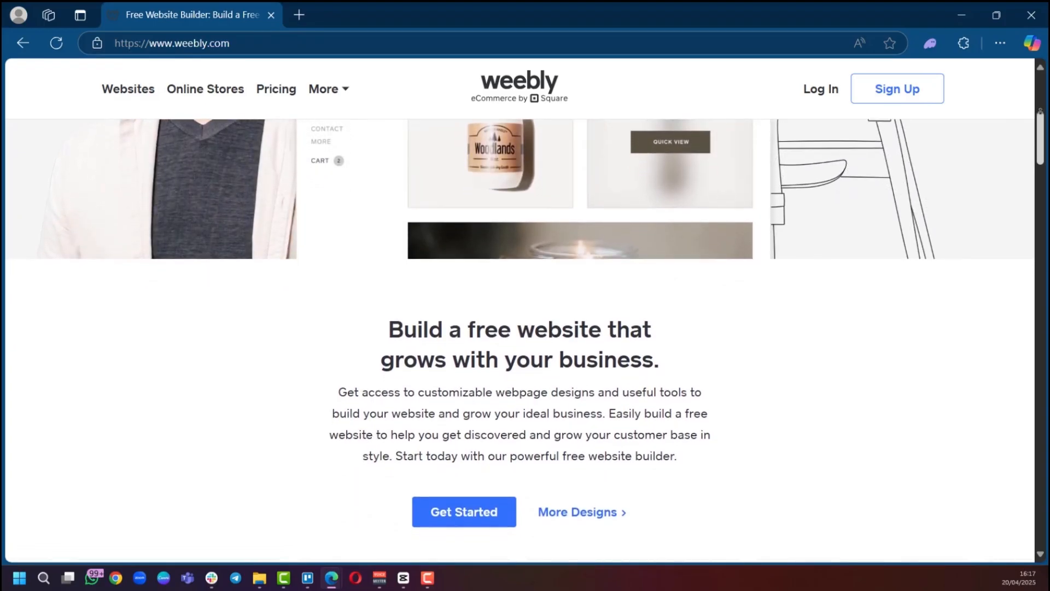
pyautogui.scroll(-2, 519, 328)
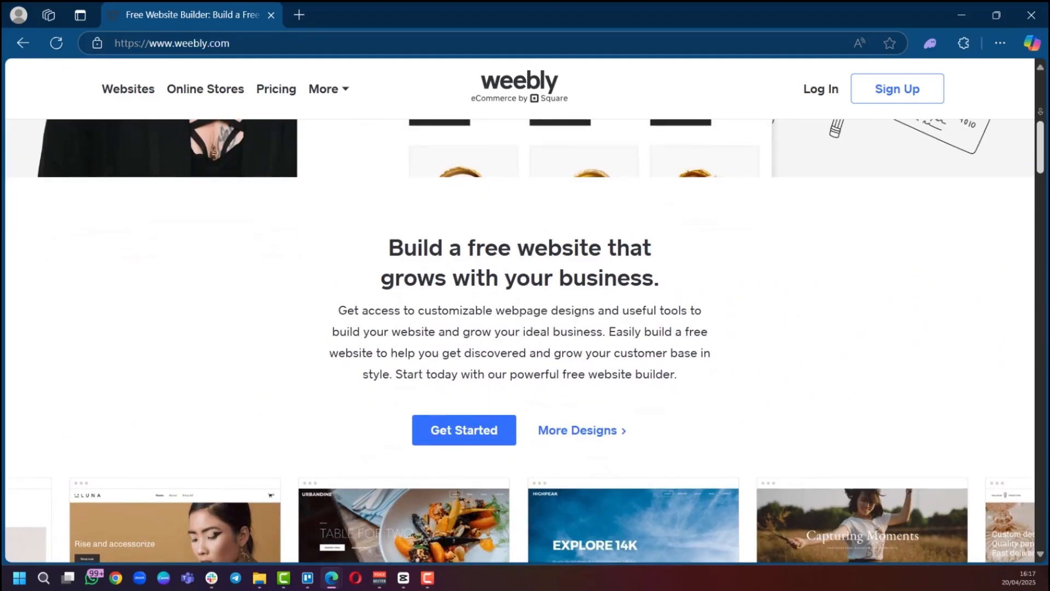
pyautogui.scroll(-3, 520, 328)
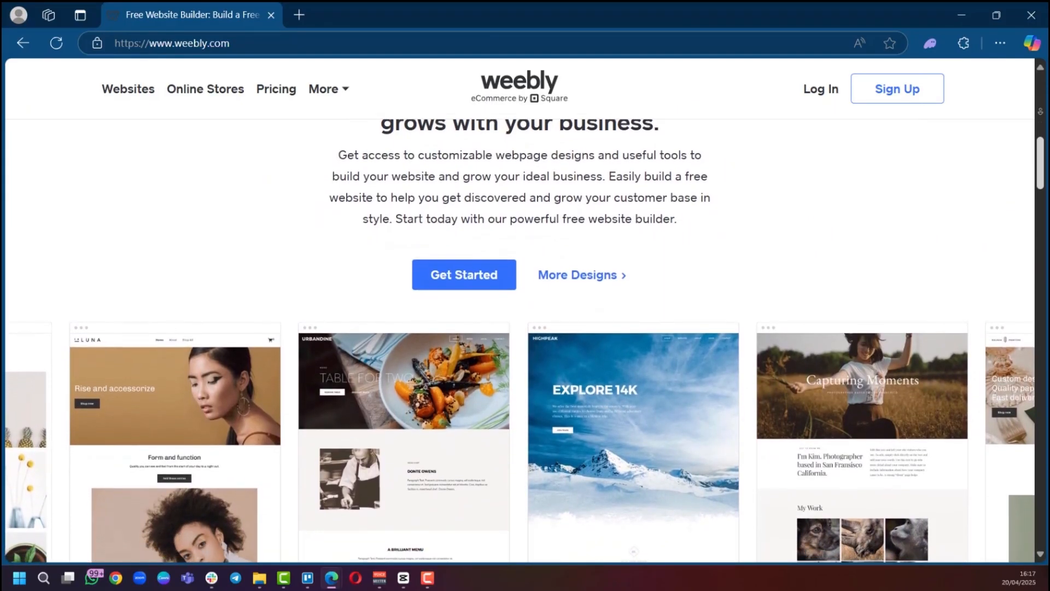
pyautogui.scroll(-5, 520, 328)
pyautogui.scroll(-1, 520, 328)
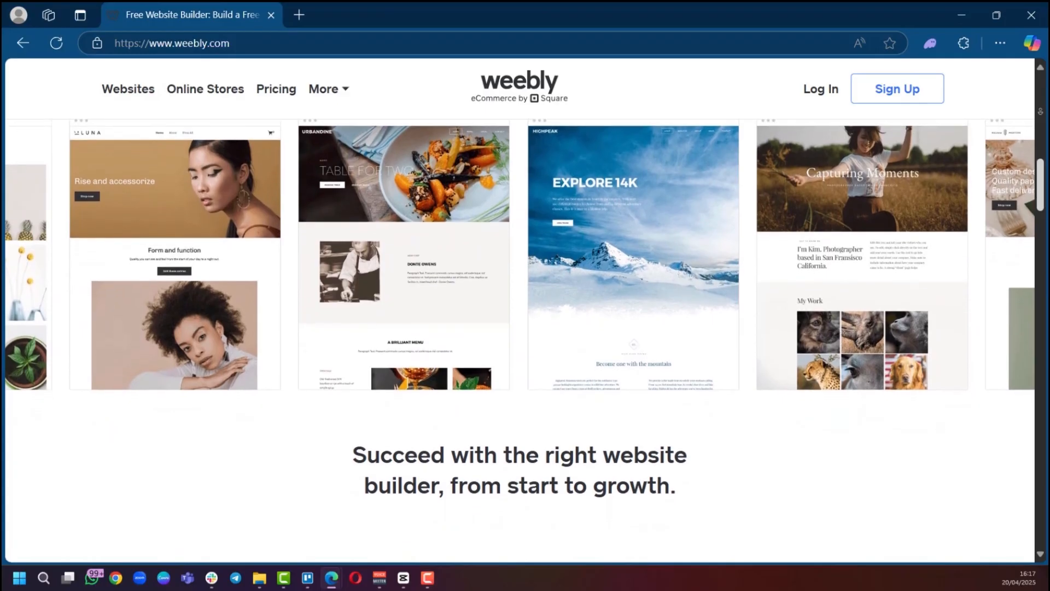
pyautogui.scroll(-1, 519, 328)
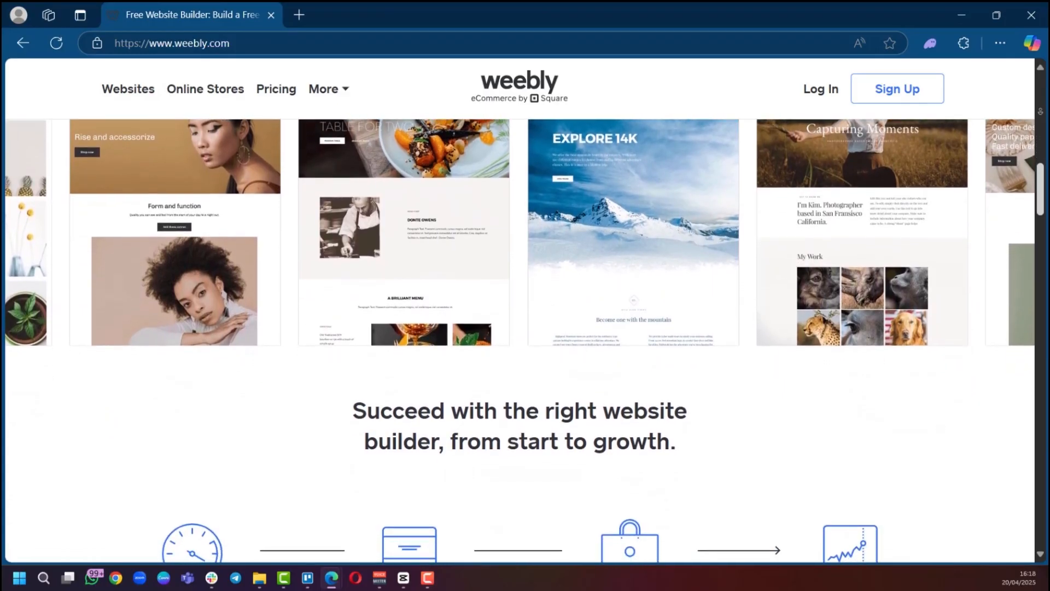
pyautogui.scroll(-1, 519, 328)
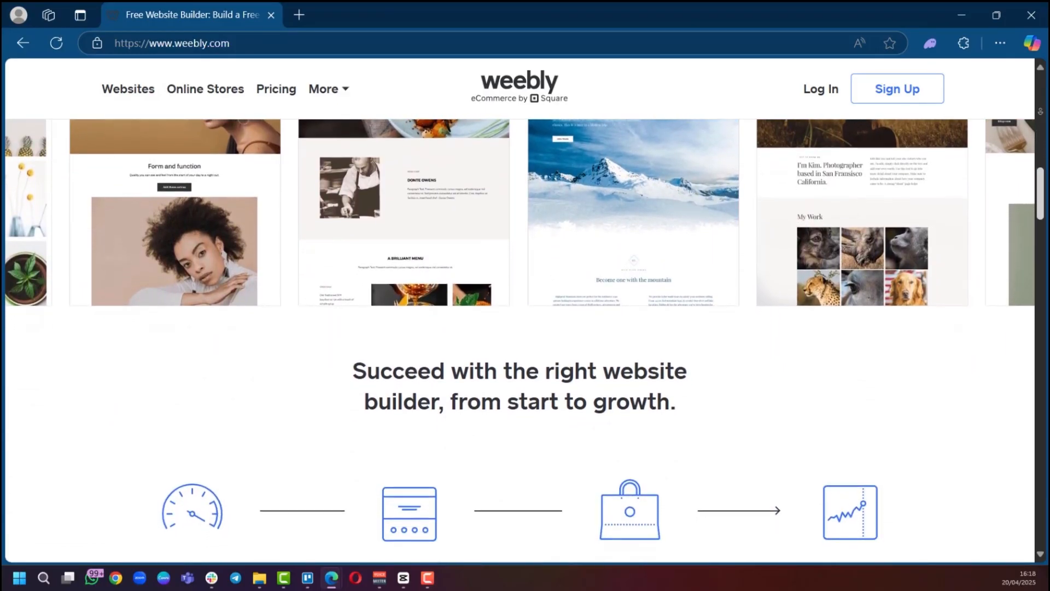
pyautogui.scroll(-2, 519, 328)
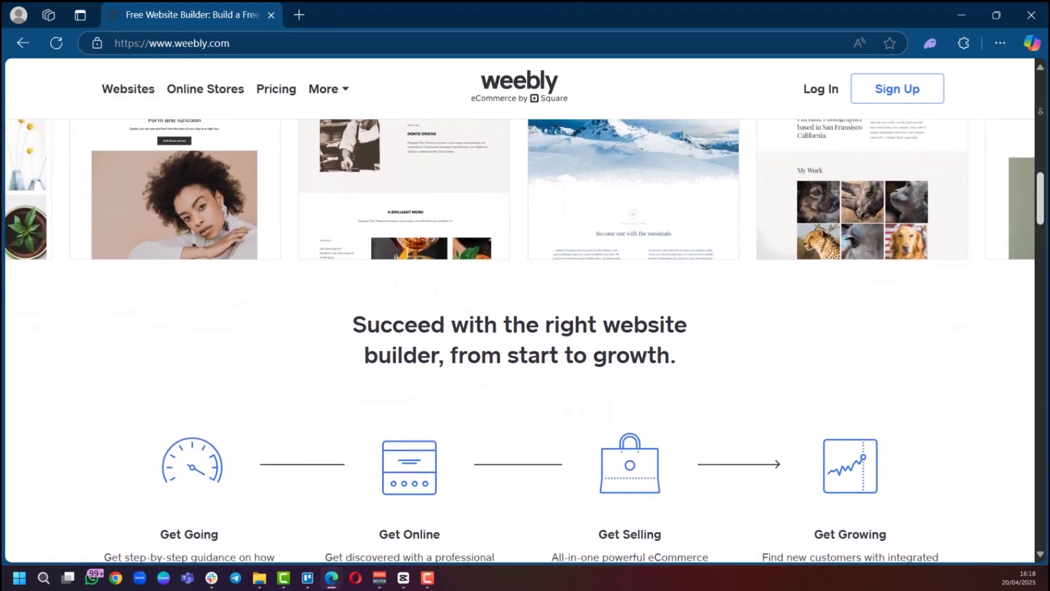
pyautogui.scroll(-1, 520, 328)
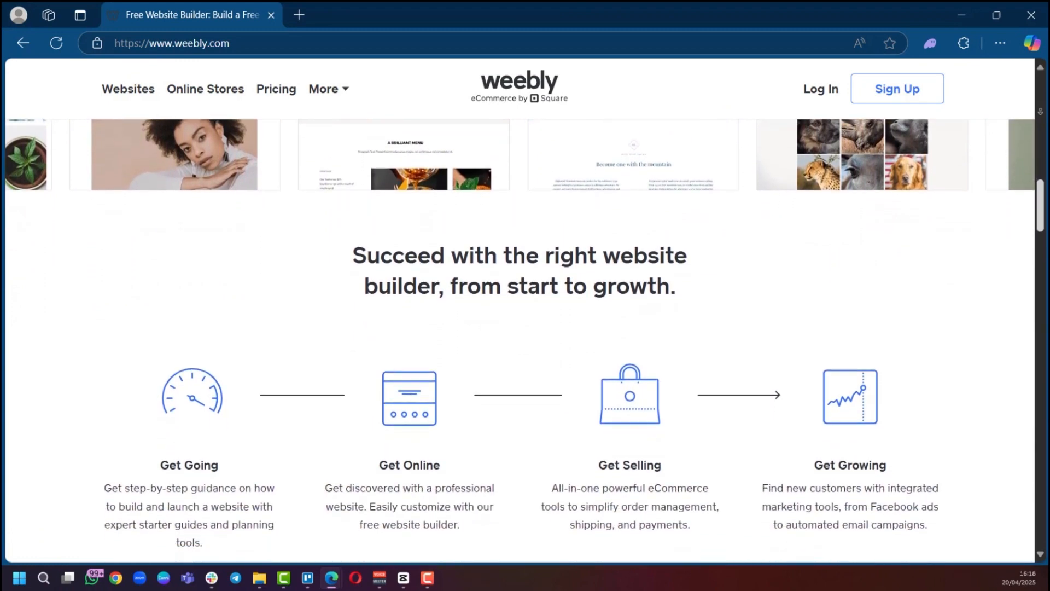
pyautogui.scroll(-1, 520, 329)
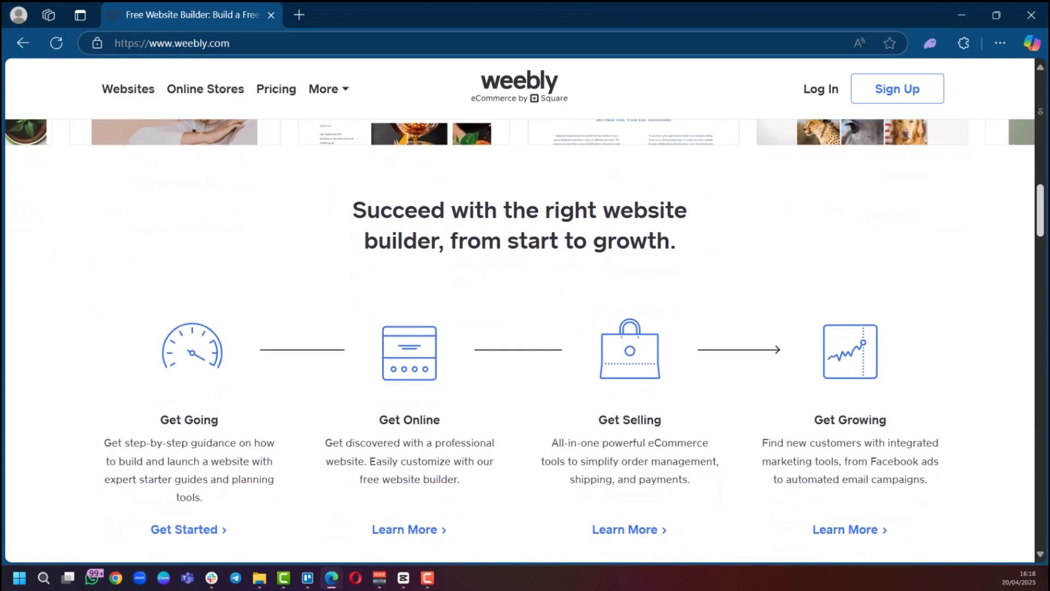
pyautogui.scroll(-1, 519, 329)
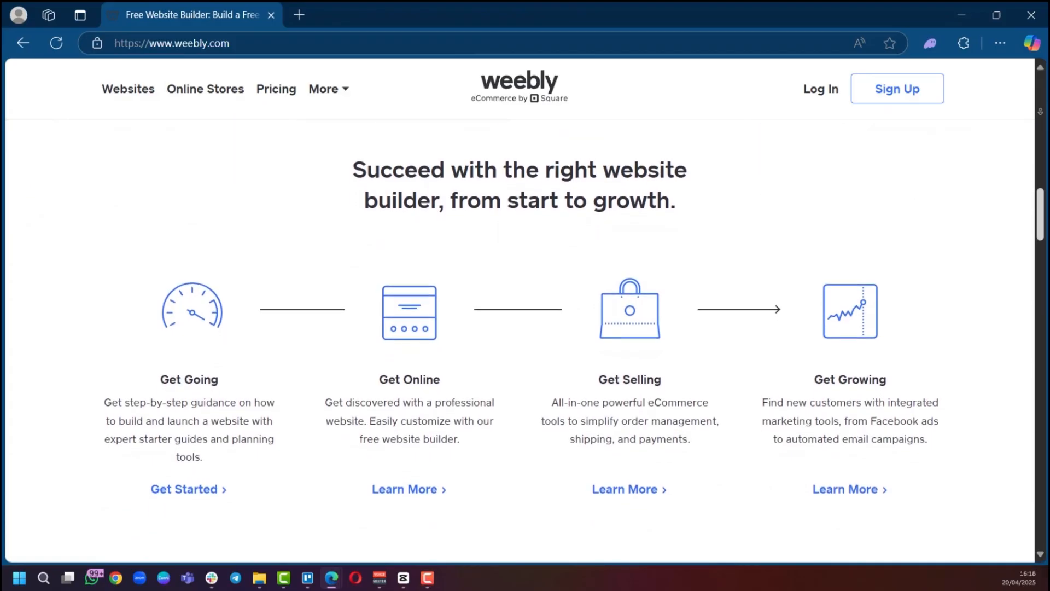
pyautogui.scroll(-1, 519, 328)
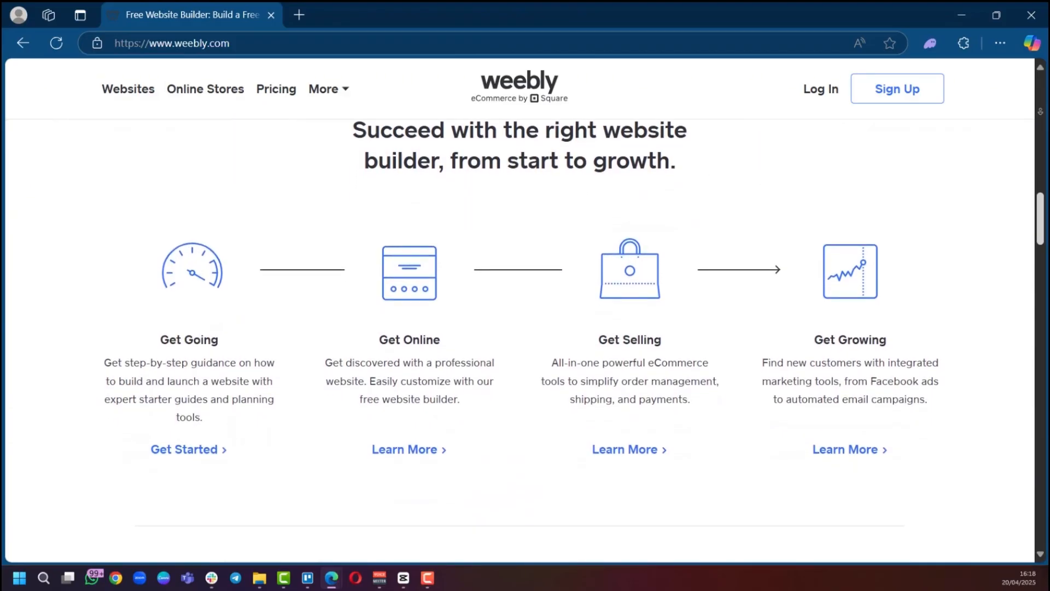
pyautogui.scroll(-2, 520, 328)
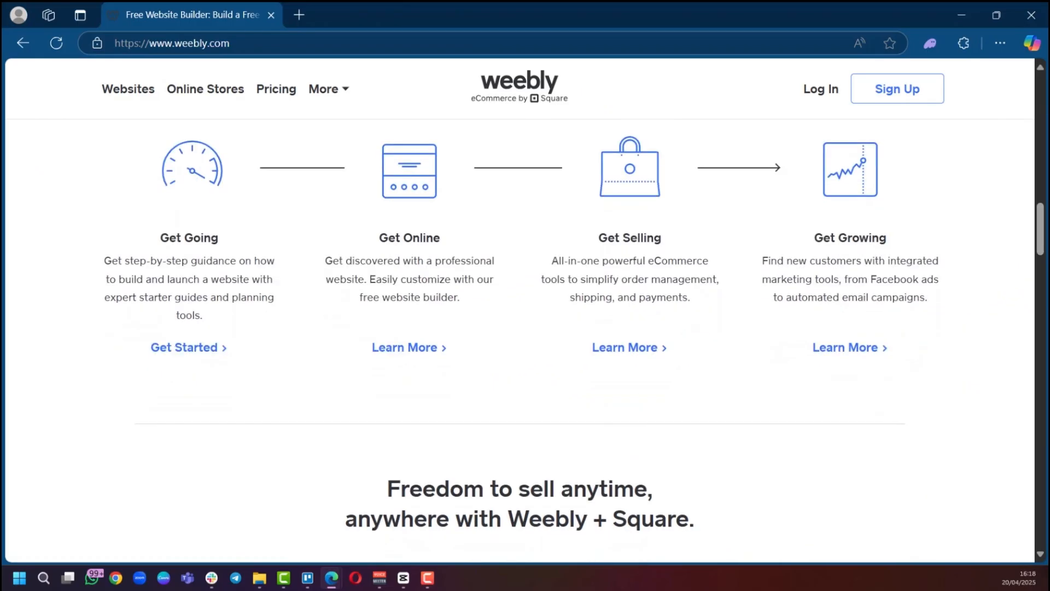
pyautogui.scroll(-1, 520, 328)
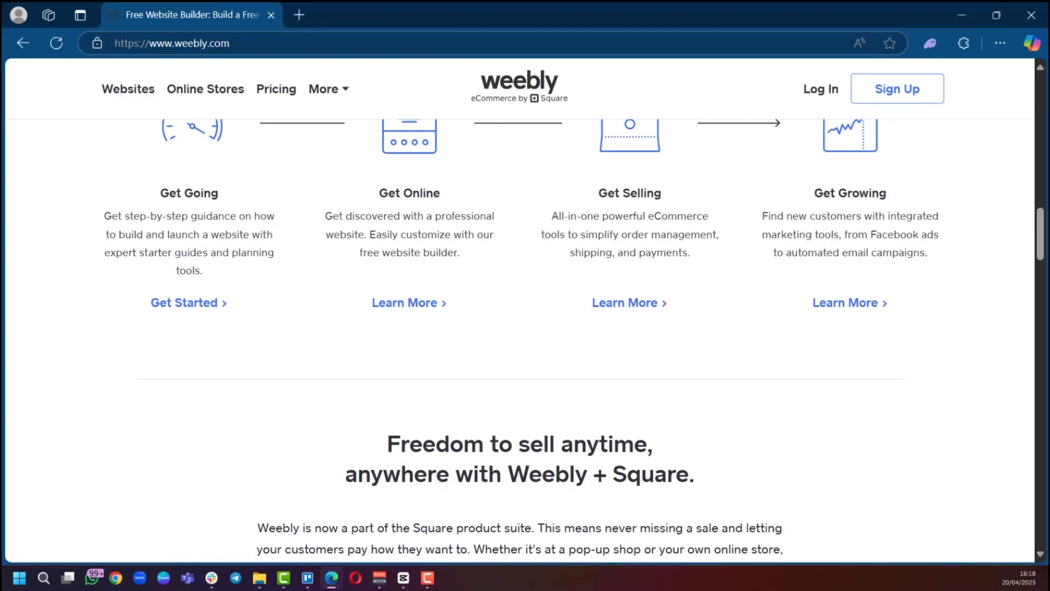
pyautogui.scroll(-1, 519, 328)
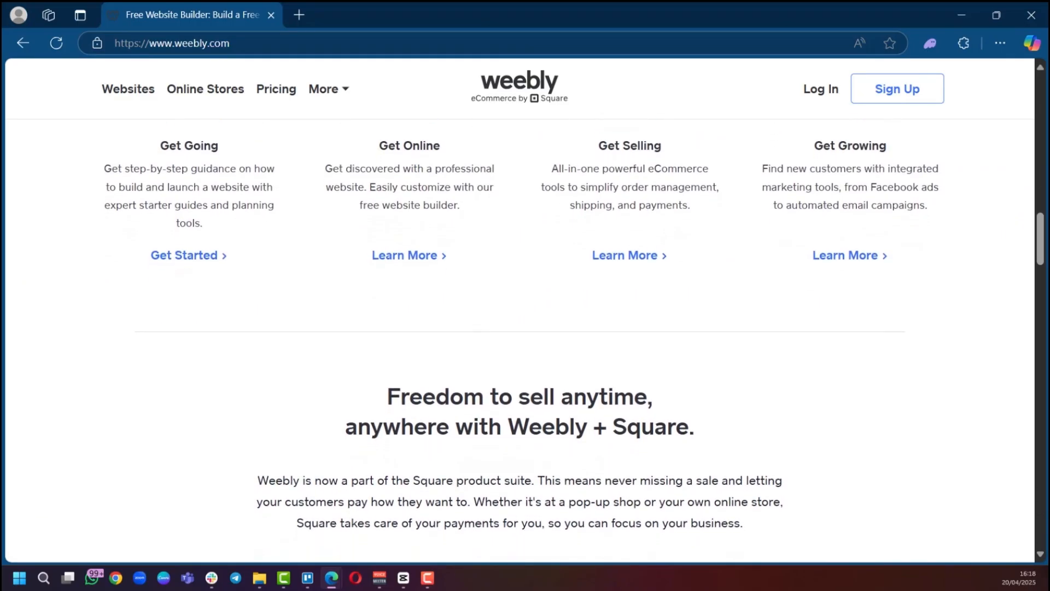
pyautogui.scroll(-1, 520, 329)
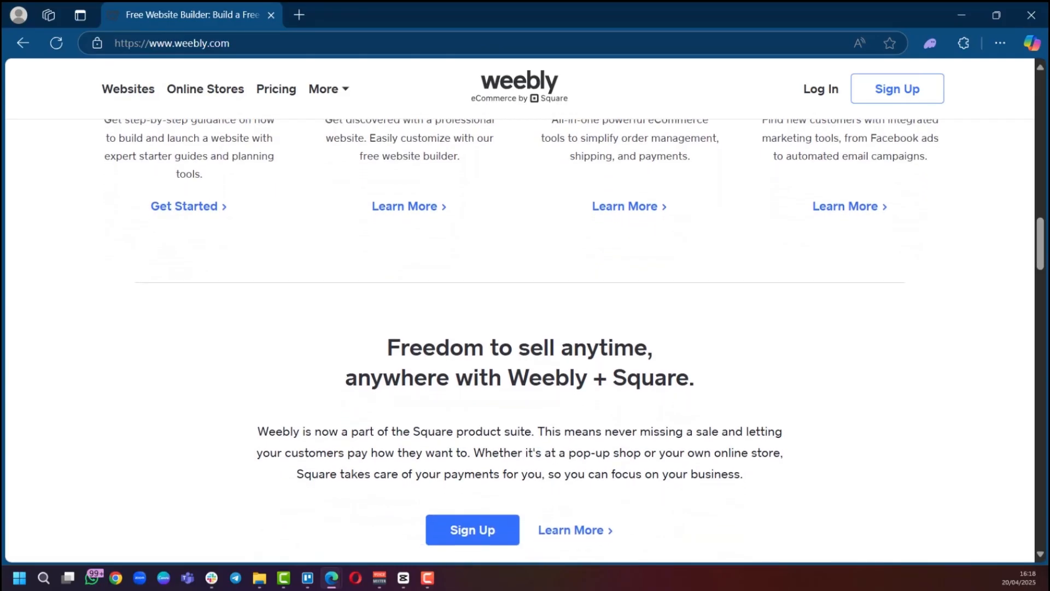
pyautogui.scroll(-1, 520, 328)
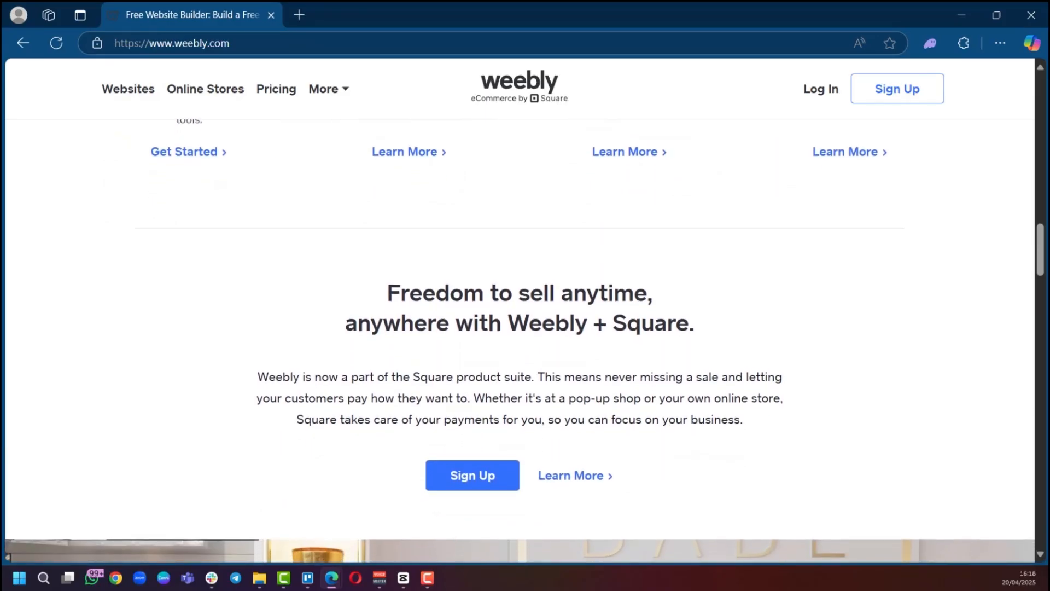
pyautogui.scroll(-2, 520, 328)
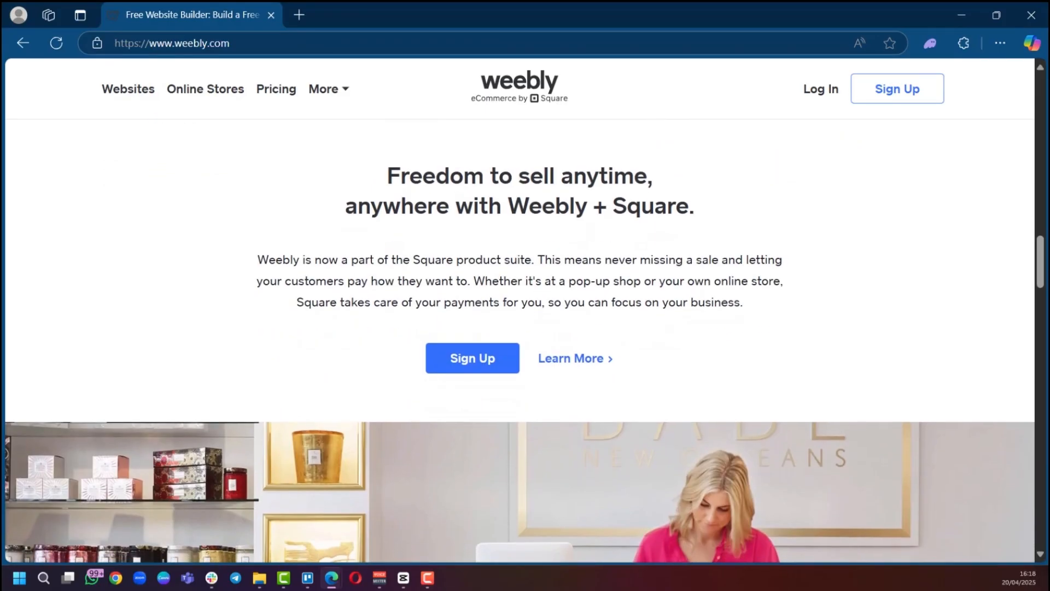
pyautogui.scroll(-1, 519, 328)
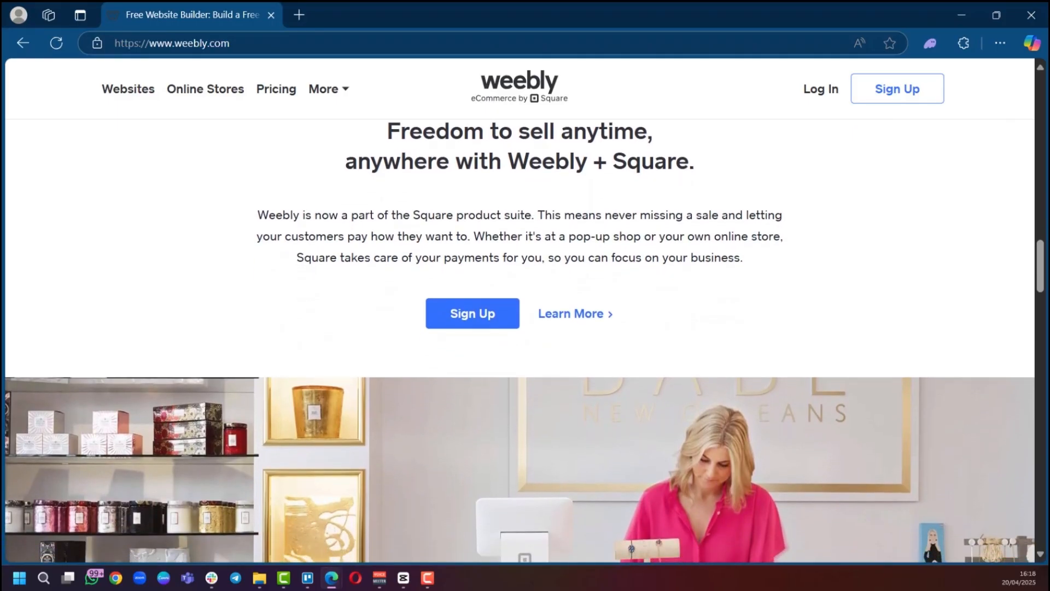
# Step: Look at the More menu's extra links, then start a new account with Sign Up
pyautogui.scroll(-1, 520, 328)
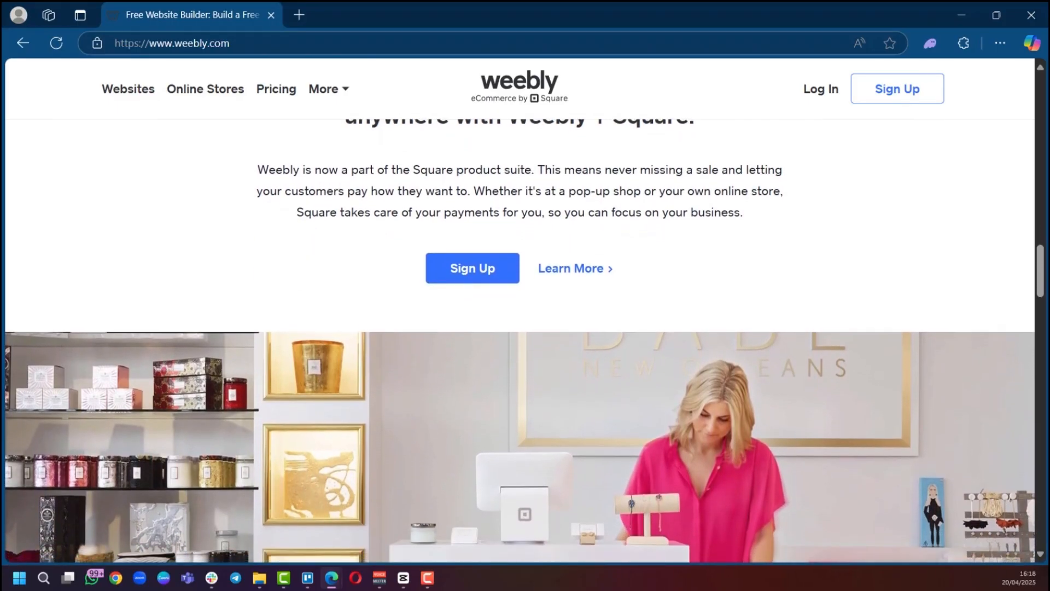
pyautogui.scroll(-1, 519, 328)
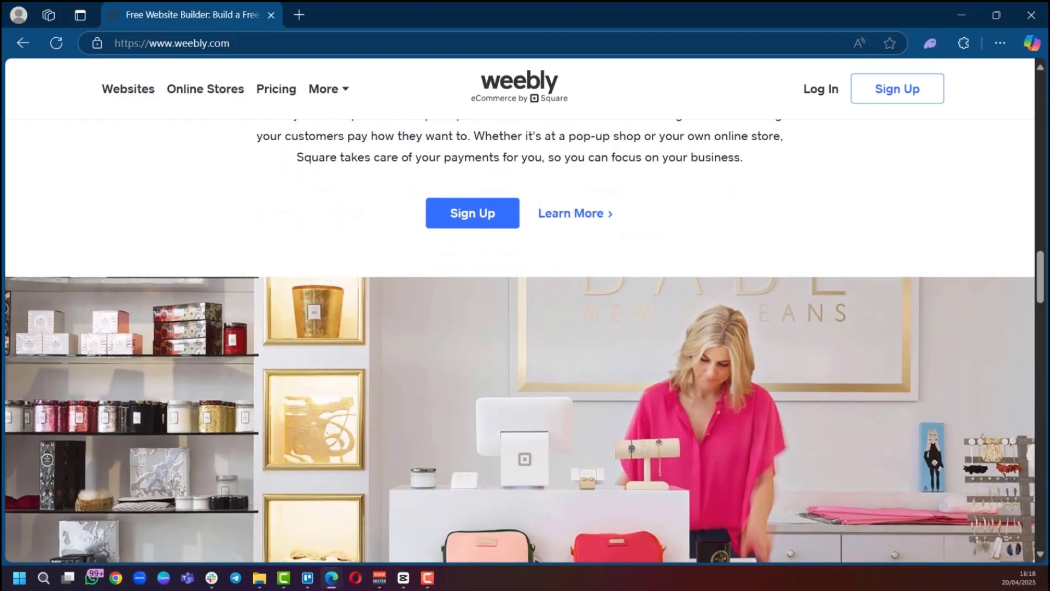
pyautogui.scroll(-3, 520, 328)
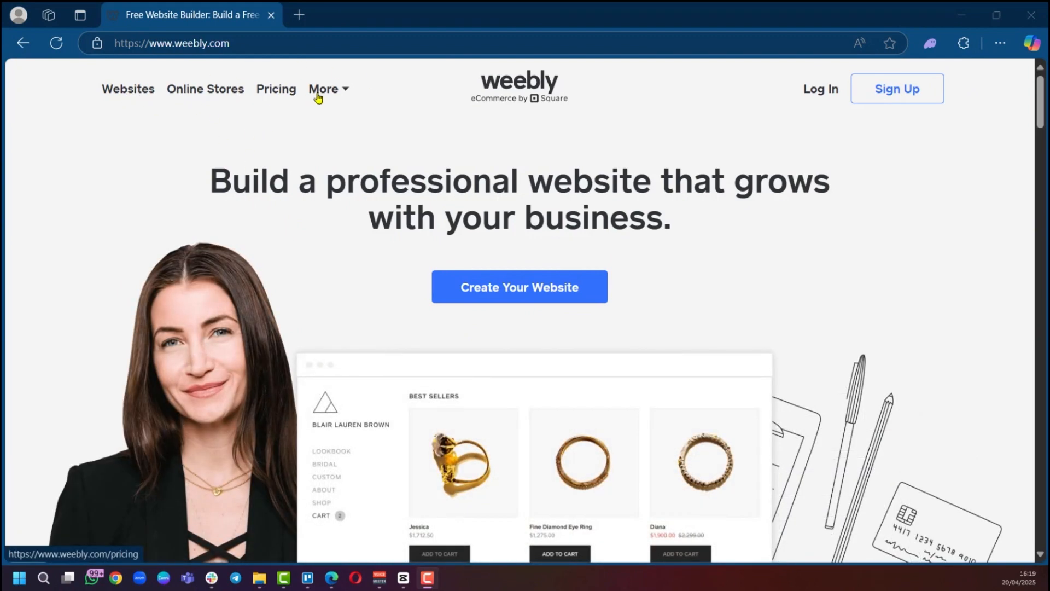
pyautogui.click(342, 89)
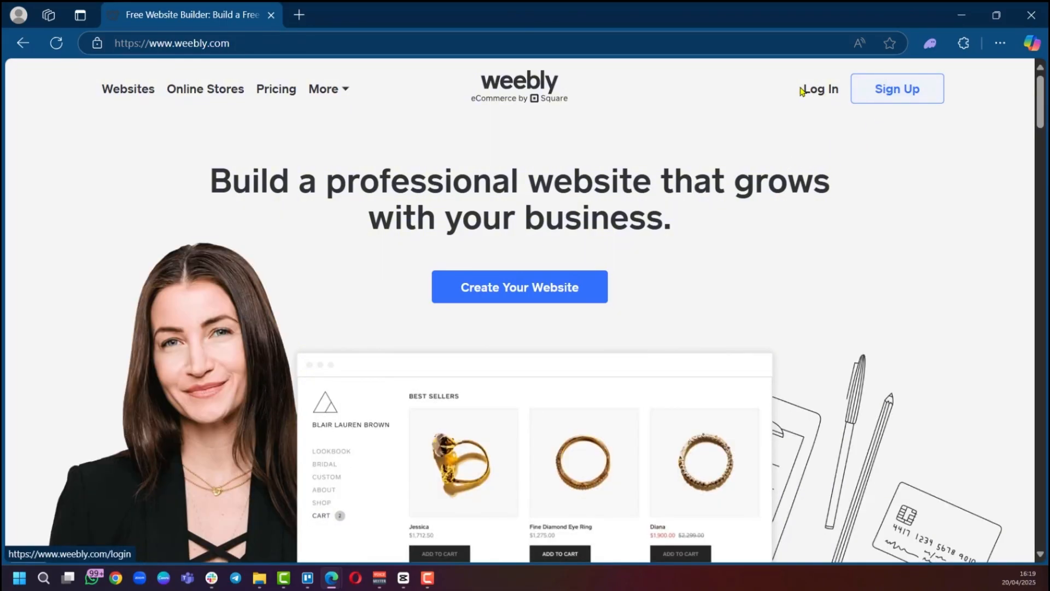
pyautogui.click(885, 96)
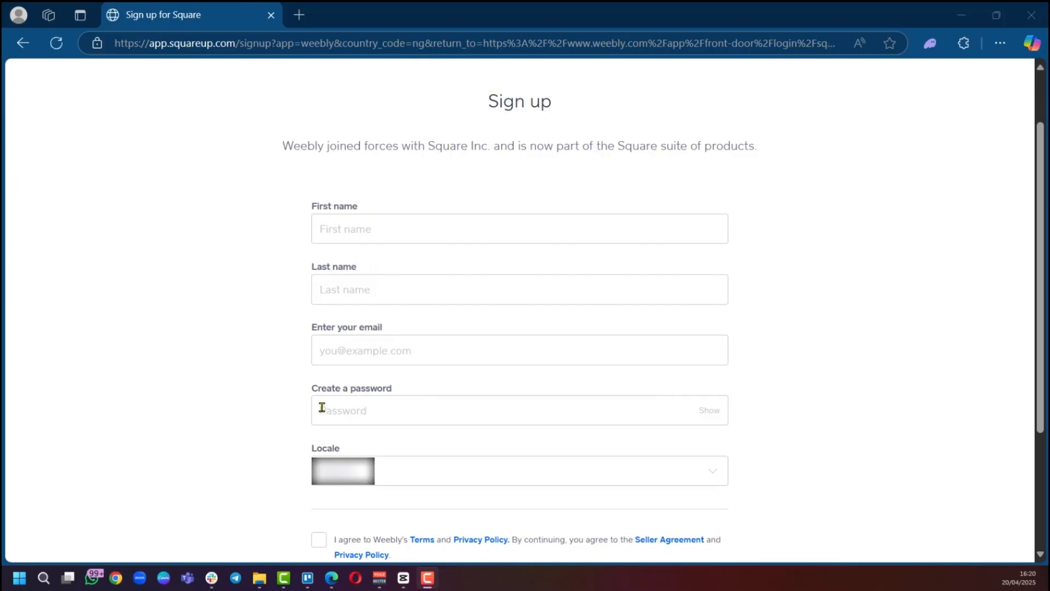
# Step: Submit the Square sign-up form with name, e-mail, password, locale and accepted terms
pyautogui.scroll(-3, 359, 302)
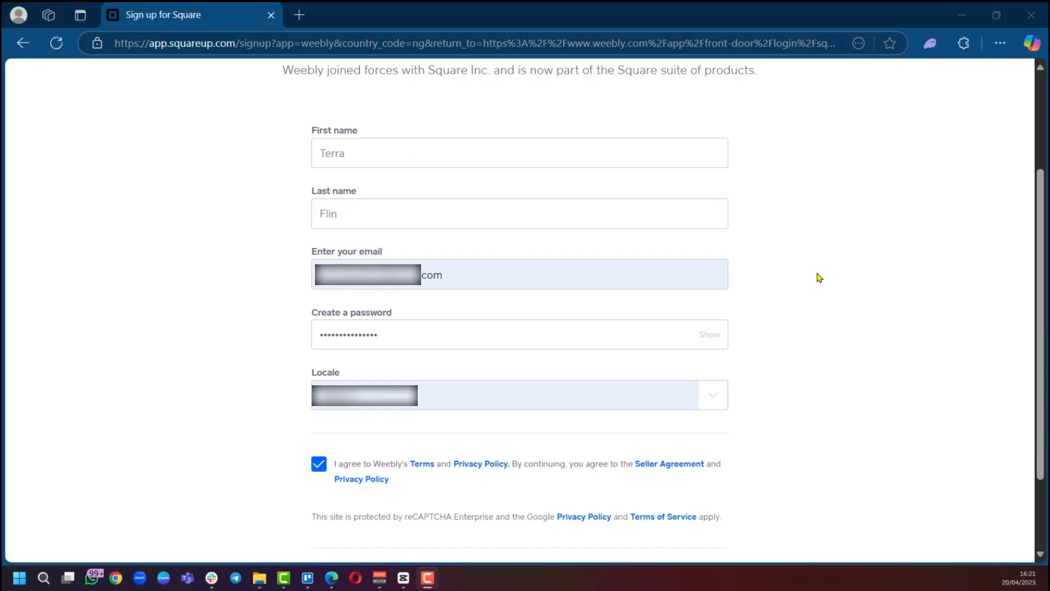
pyautogui.scroll(-2, 808, 293)
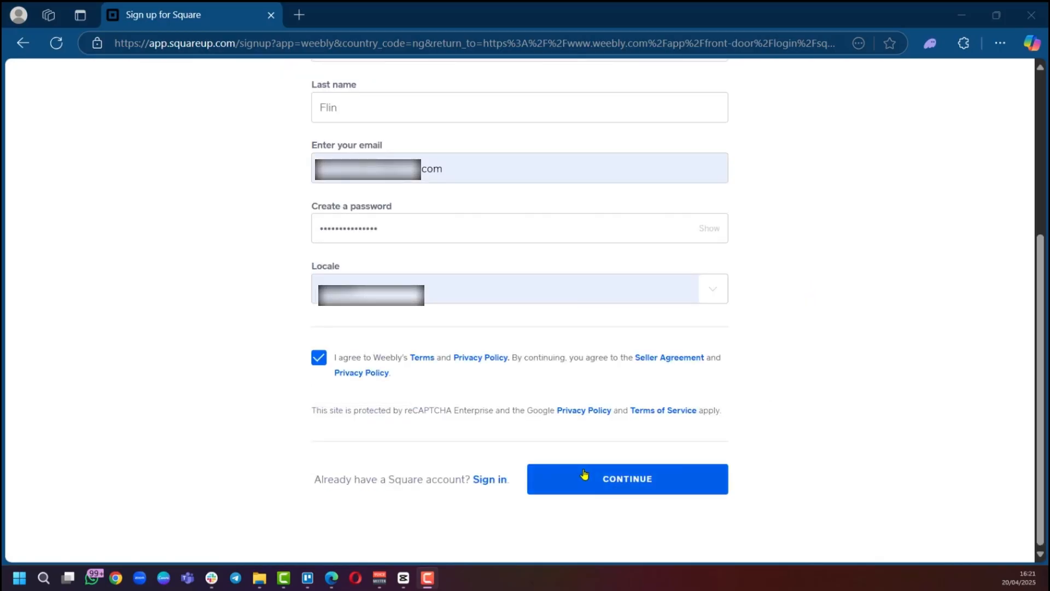
pyautogui.click(634, 478)
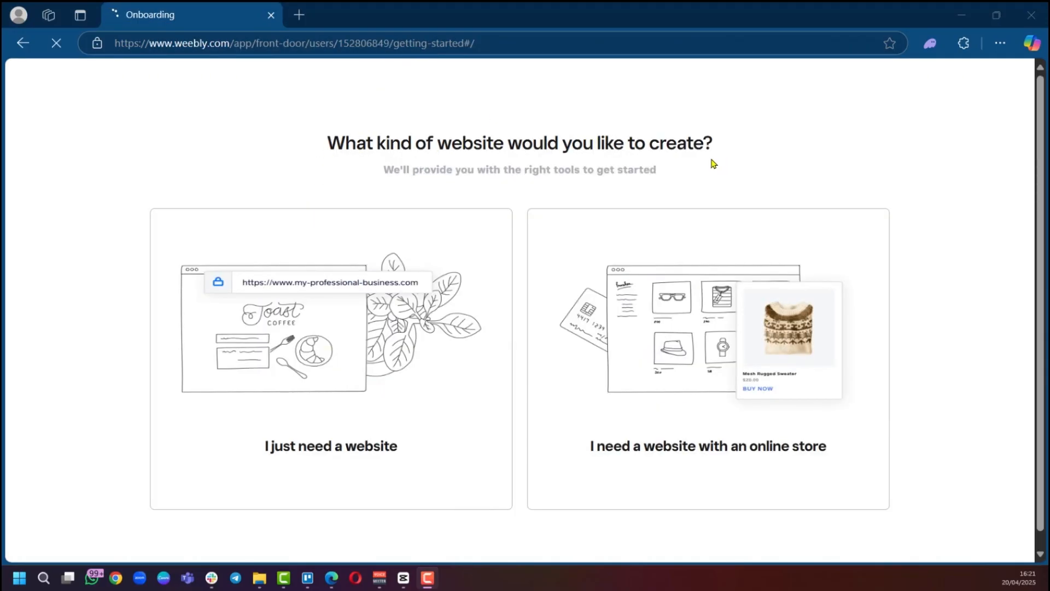
# Step: Choose 'I just need a website' to reach the Select a Theme page
pyautogui.scroll(-1, 307, 336)
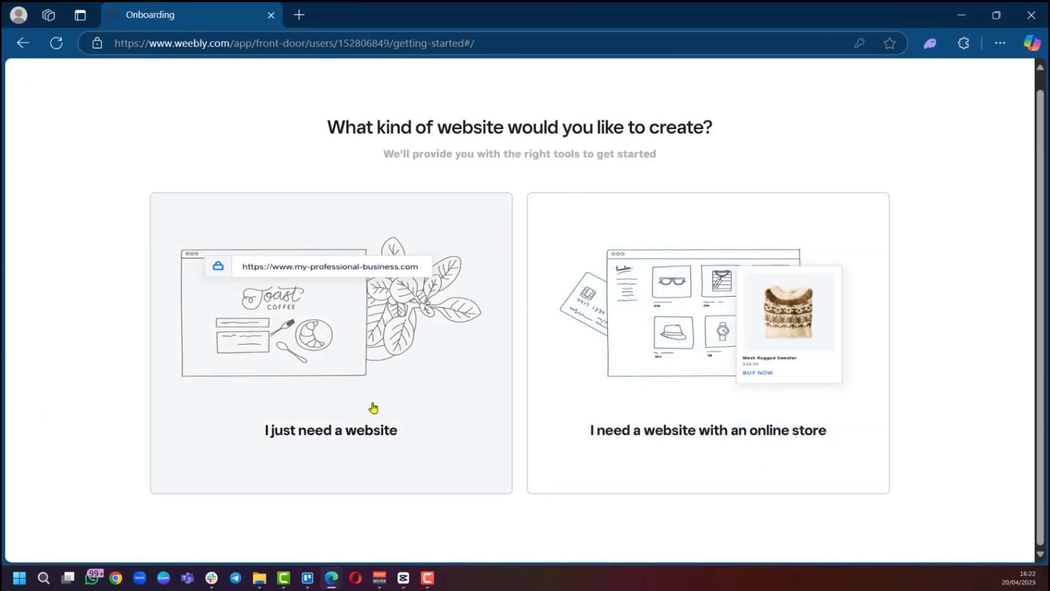
pyautogui.click(347, 372)
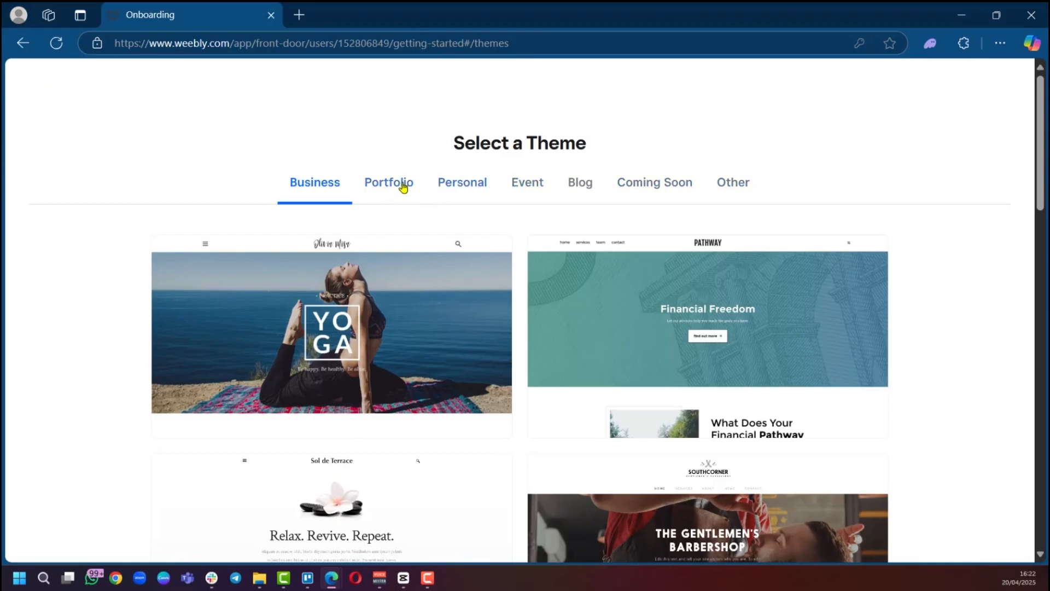
# Step: Browse the Portfolio themes and pick Elijah Soul to start editing it
pyautogui.click(383, 190)
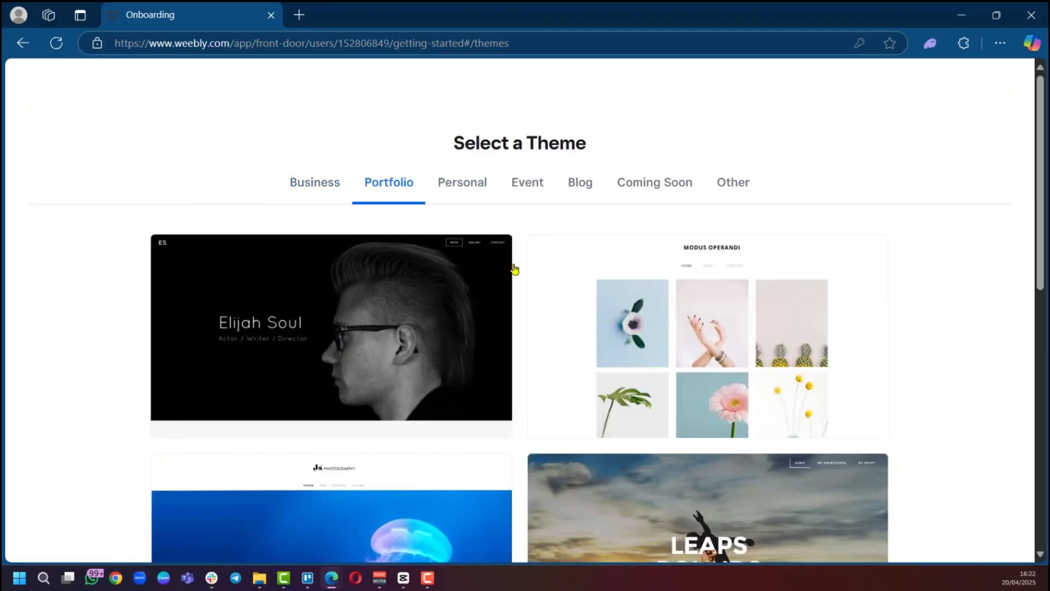
pyautogui.scroll(-10, 514, 265)
pyautogui.scroll(9, 516, 266)
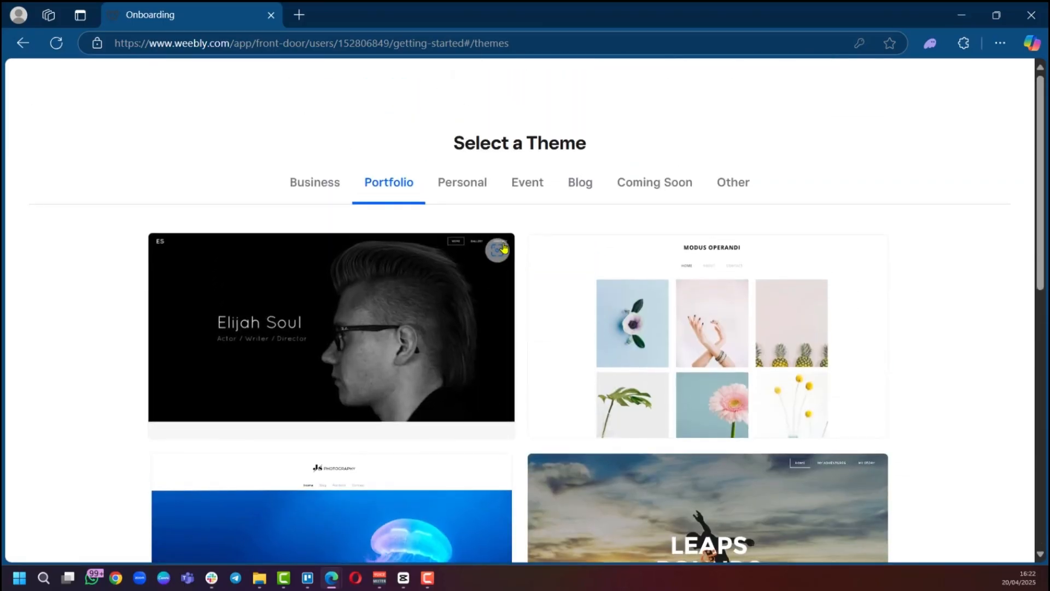
pyautogui.scroll(-2, 555, 329)
pyautogui.scroll(3, 555, 328)
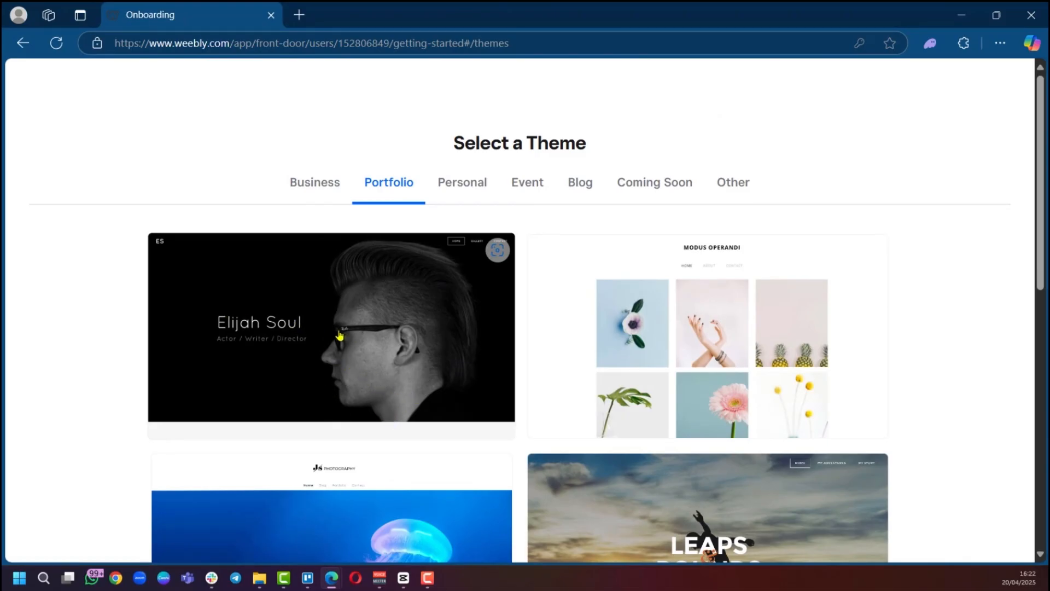
pyautogui.scroll(-5, 651, 341)
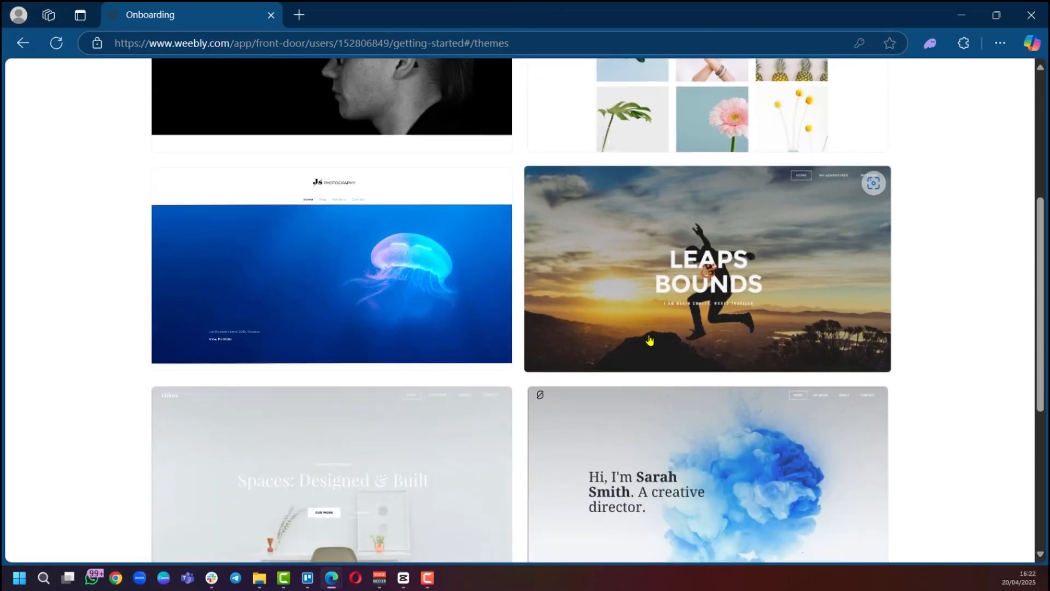
pyautogui.scroll(-6, 649, 340)
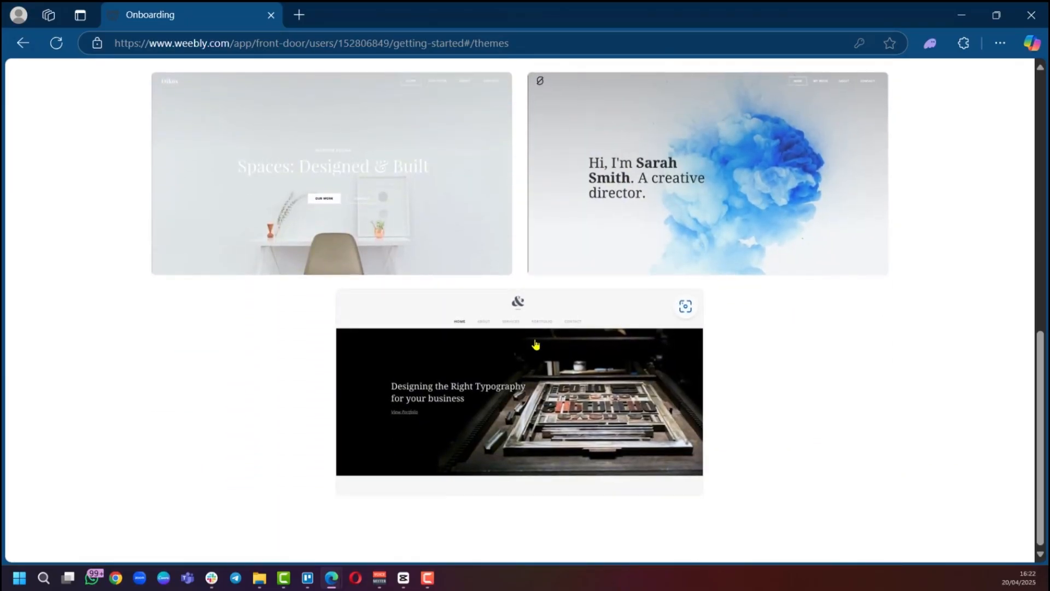
pyautogui.scroll(11, 536, 343)
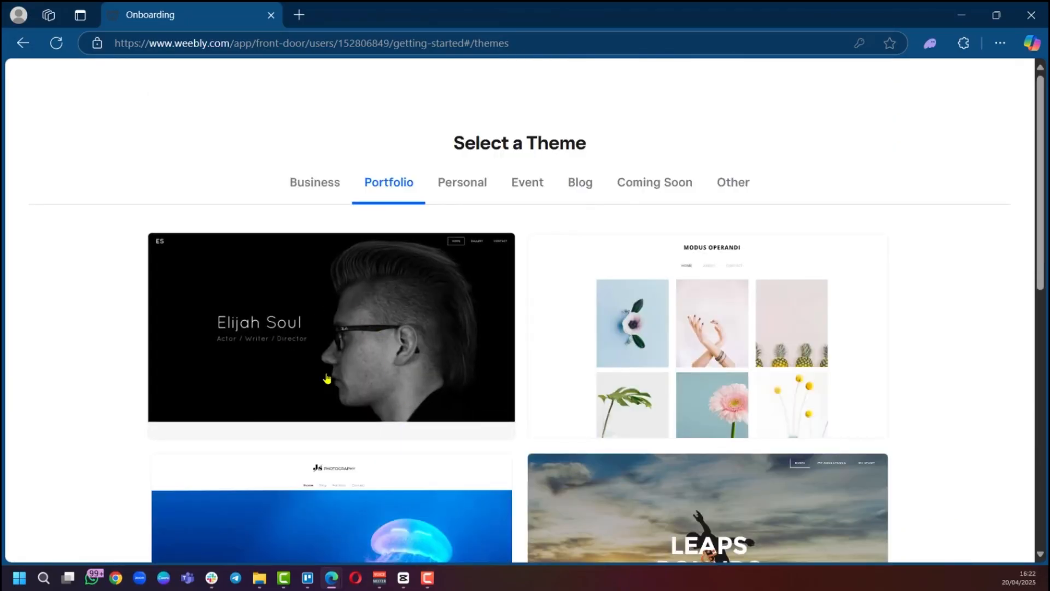
pyautogui.click(357, 340)
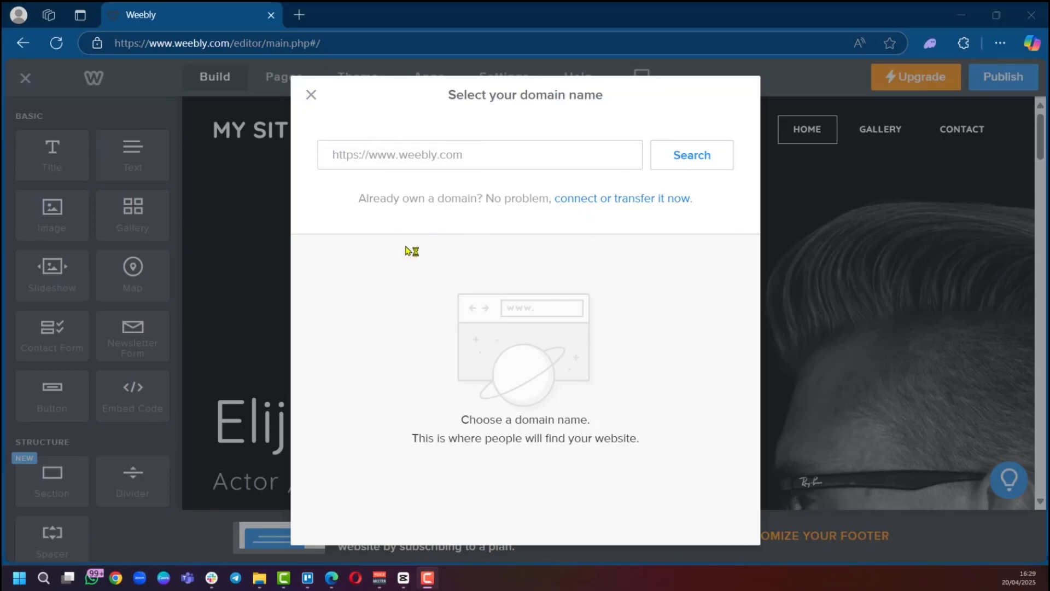
# Step: Dismiss the Select your domain name dialog and review the Elijah Soul home page
pyautogui.click(309, 97)
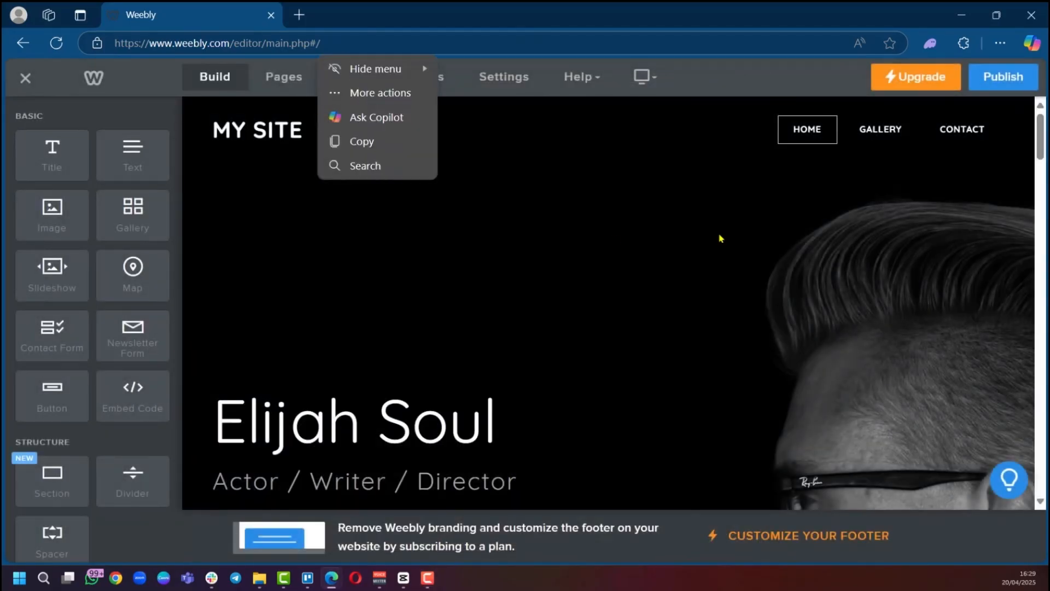
pyautogui.scroll(-5, 777, 230)
pyautogui.scroll(5, 796, 218)
pyautogui.scroll(-6, 793, 221)
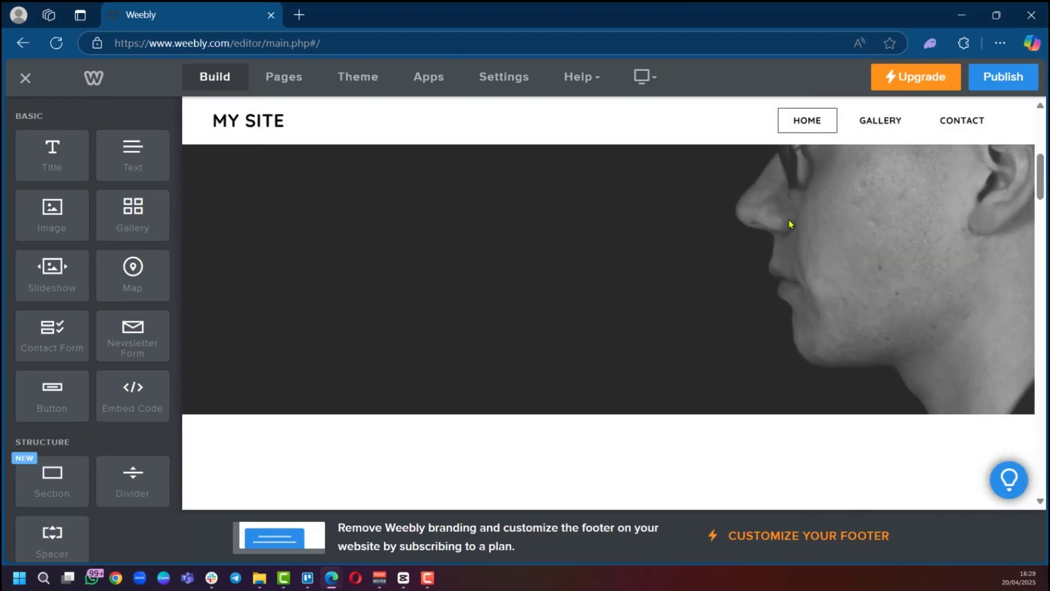
pyautogui.scroll(6, 782, 213)
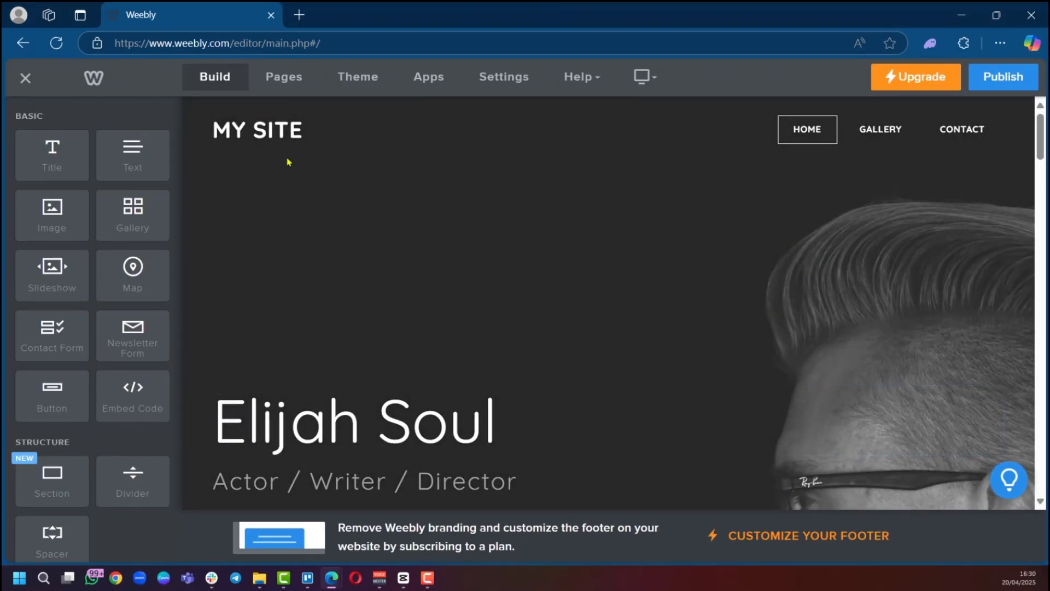
pyautogui.scroll(-4, 832, 270)
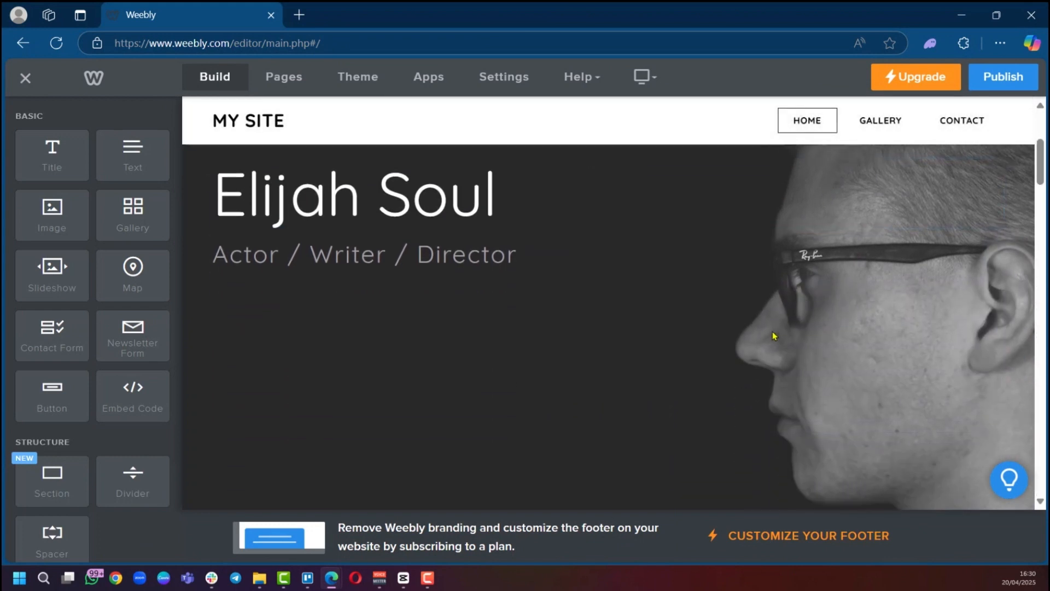
pyautogui.scroll(-5, 774, 382)
pyautogui.scroll(8, 780, 384)
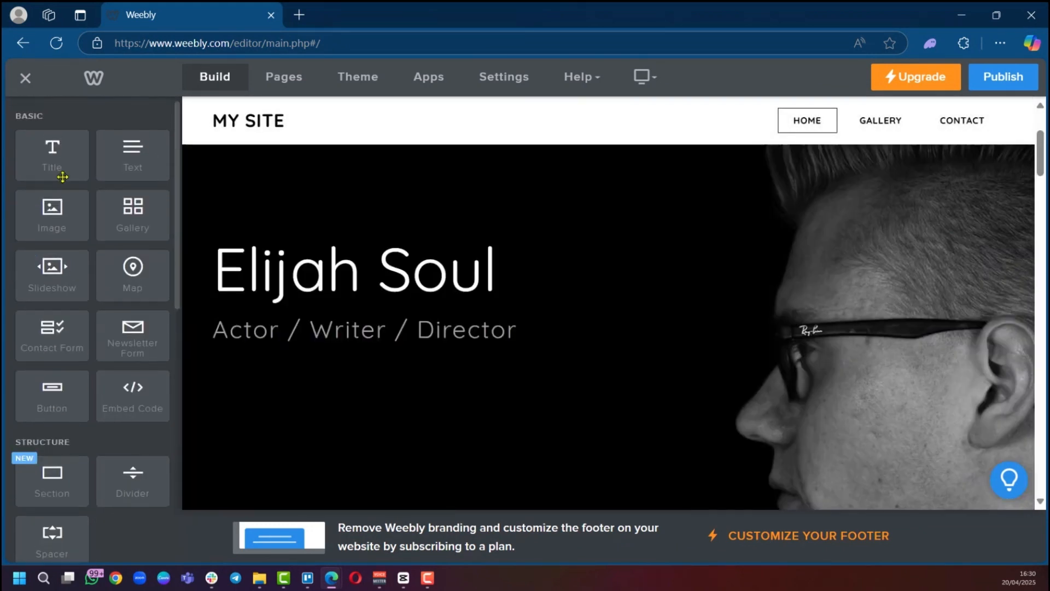
pyautogui.scroll(-4, 58, 181)
pyautogui.scroll(4, 57, 188)
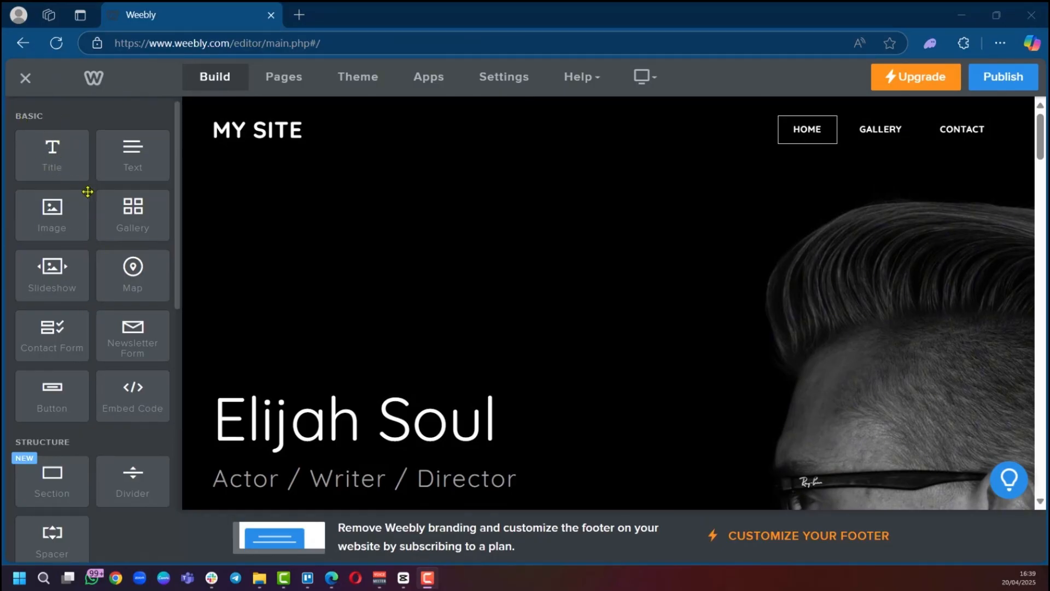
pyautogui.scroll(-4, 76, 185)
# Step: Review the elements panel, zoom to 90% and back to 100%, then list the site's pages
pyautogui.scroll(4, 73, 178)
pyautogui.scroll(-3, 68, 191)
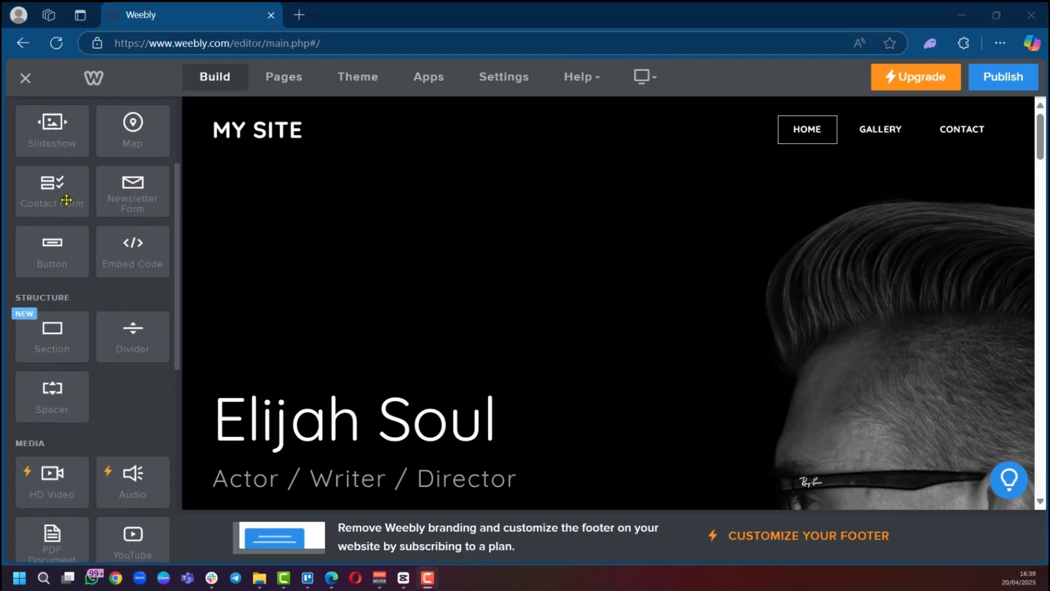
pyautogui.scroll(-4, 27, 223)
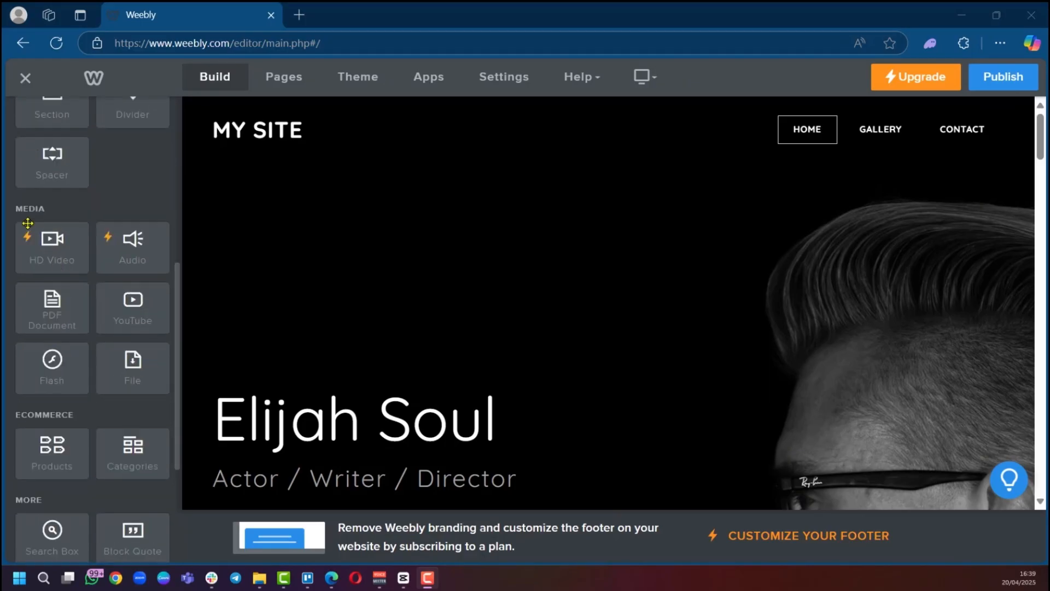
pyautogui.scroll(-4, 40, 244)
pyautogui.scroll(-1, 34, 290)
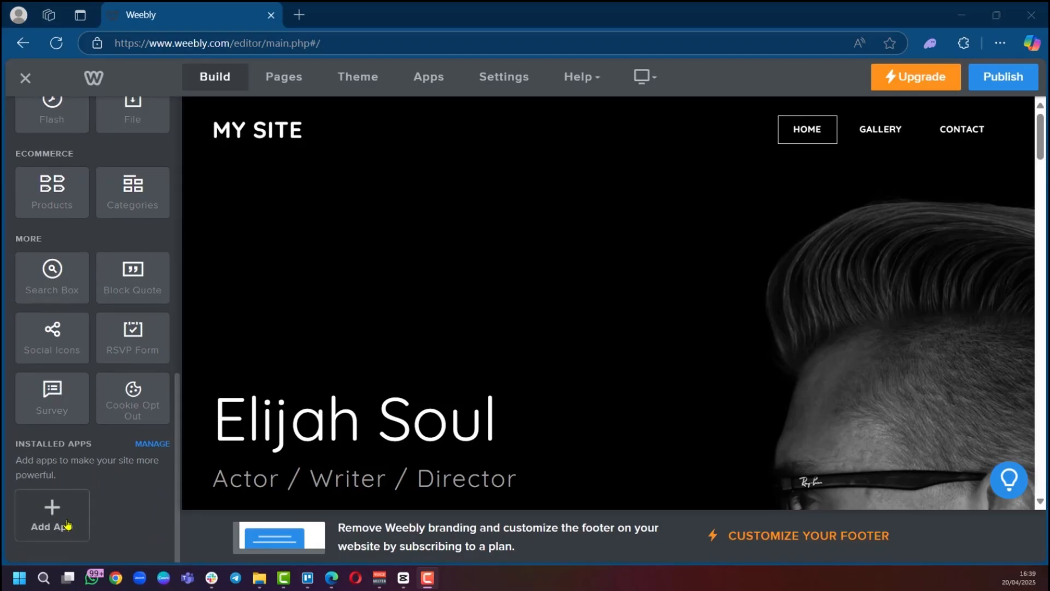
pyautogui.scroll(8, 81, 475)
pyautogui.scroll(3, 80, 475)
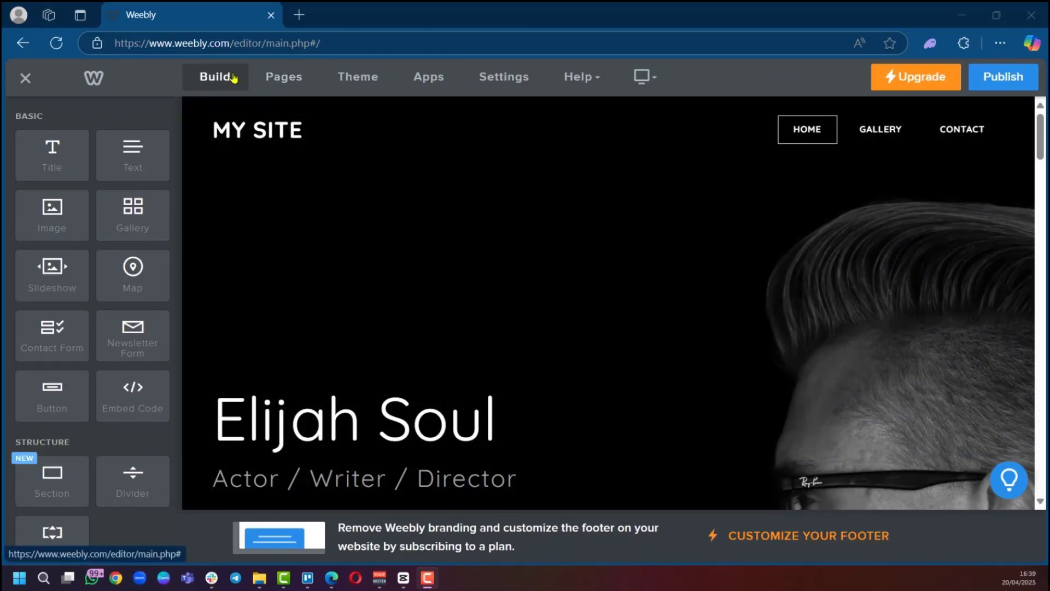
pyautogui.hotkey('ctrl', '-')
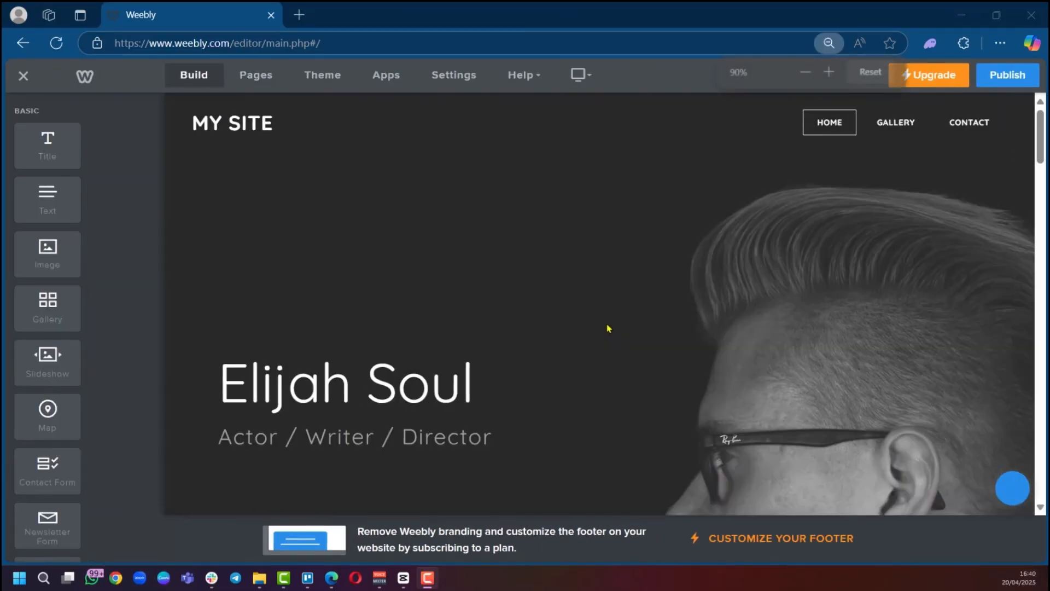
pyautogui.hotkey('ctrl', '+')
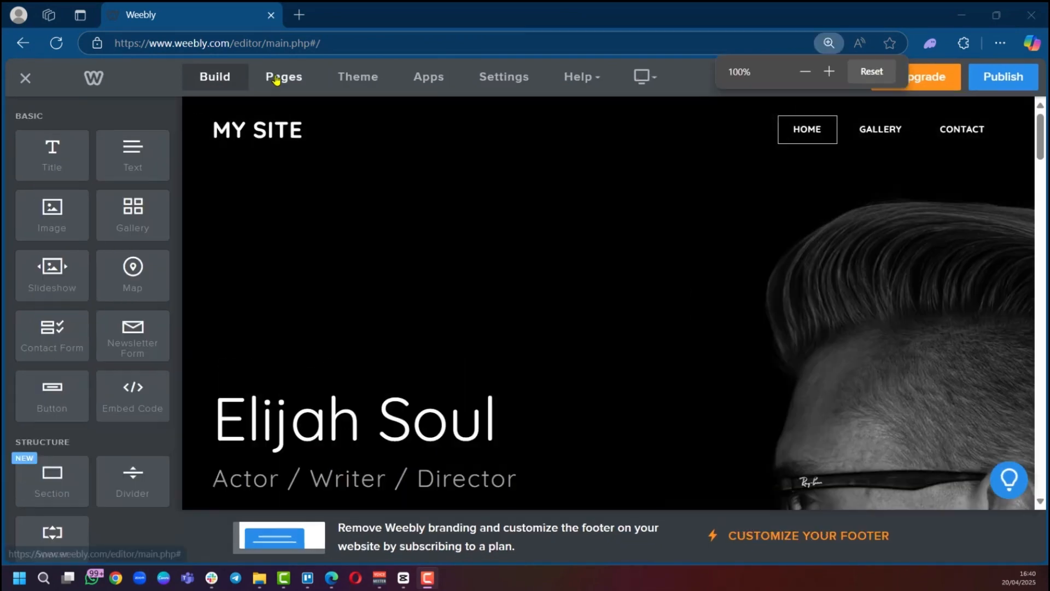
pyautogui.click(283, 79)
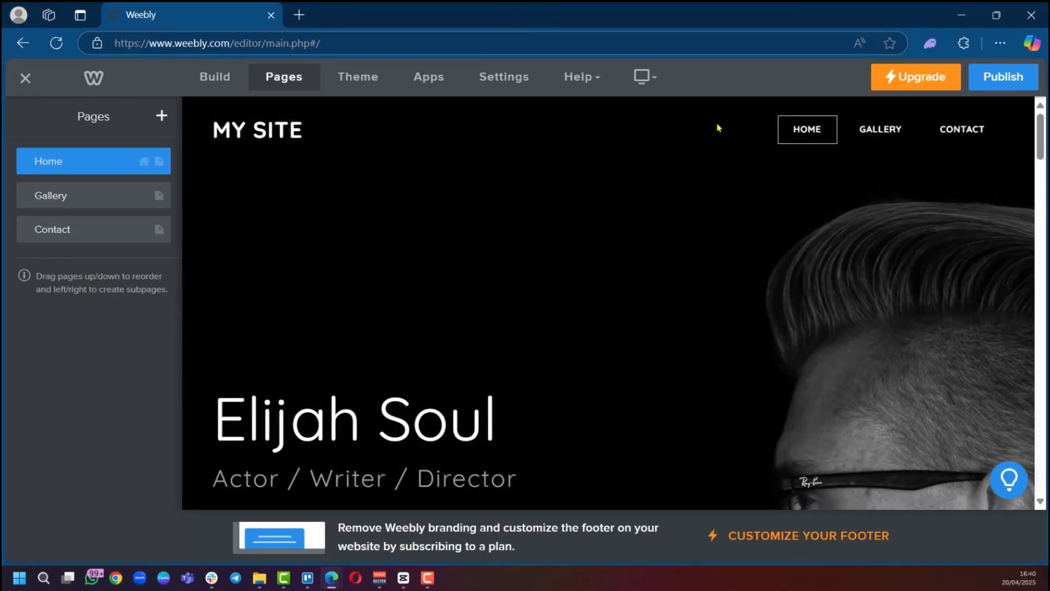
# Step: Browse the other available themes in Theme Options and leave without changing themes
pyautogui.click(356, 77)
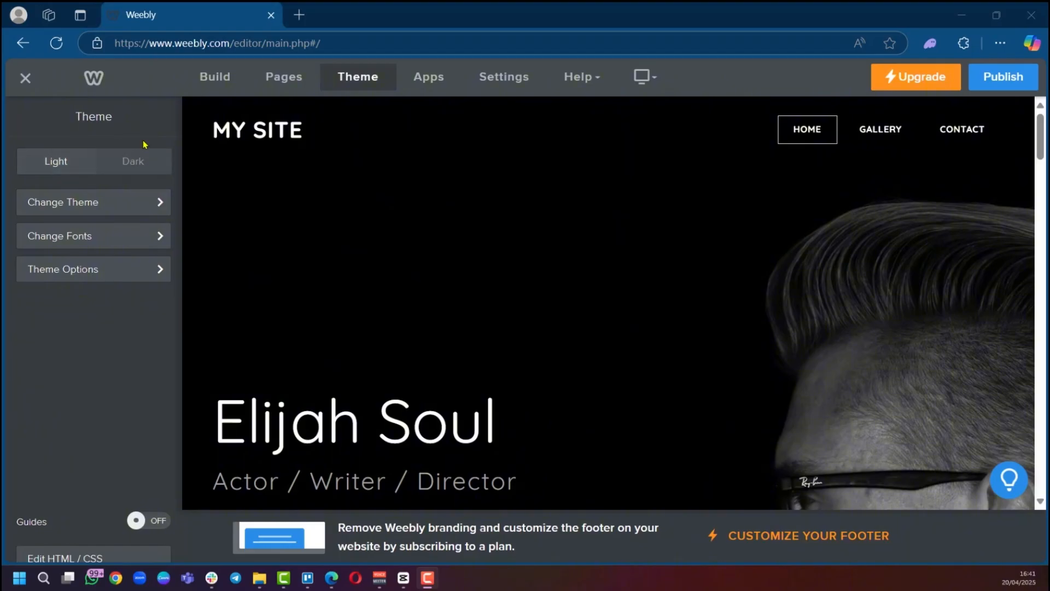
pyautogui.click(102, 202)
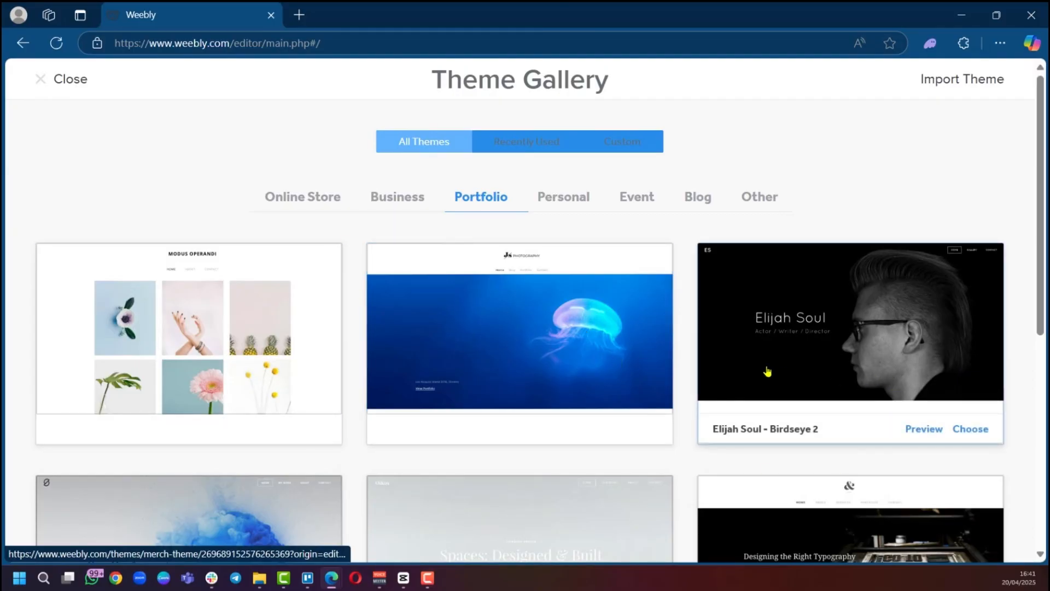
pyautogui.scroll(-3, 766, 371)
pyautogui.scroll(3, 768, 368)
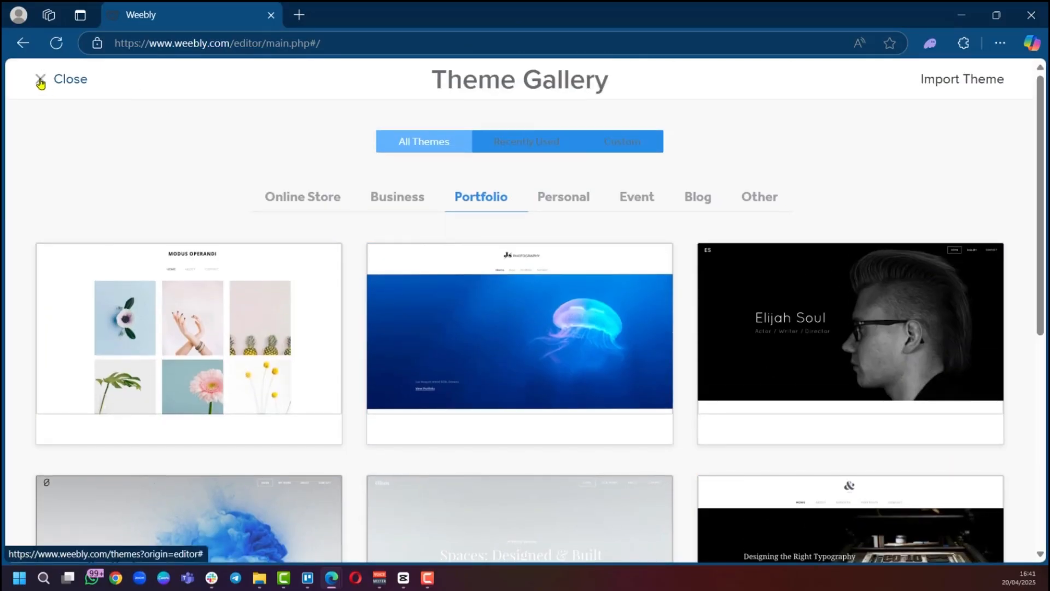
pyautogui.click(39, 79)
# Step: Look through the site's font settings and return to the main theme options
pyautogui.click(54, 241)
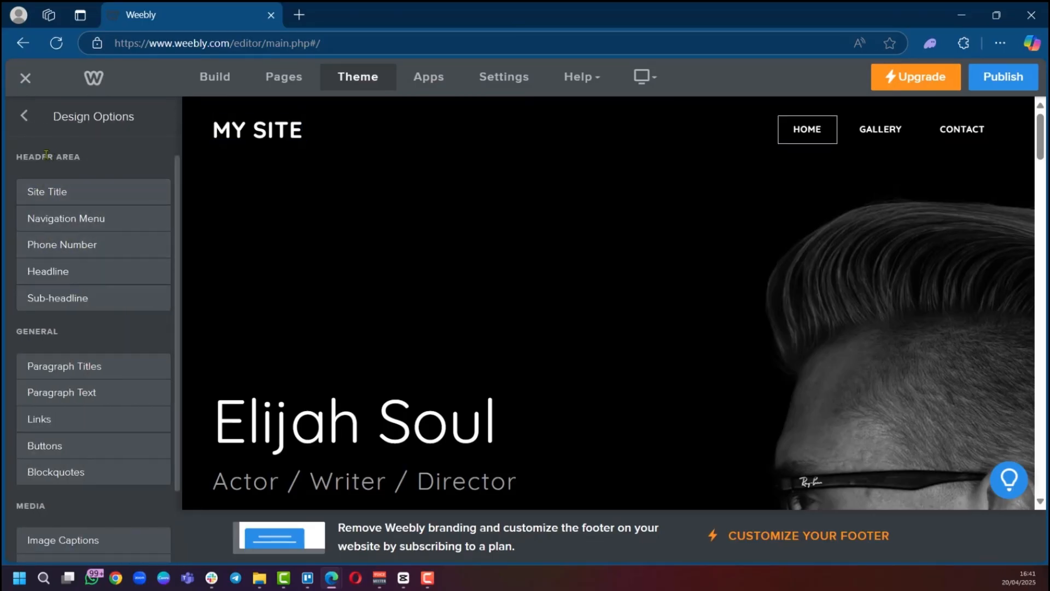
pyautogui.scroll(-2, 63, 350)
pyautogui.scroll(-1, 61, 343)
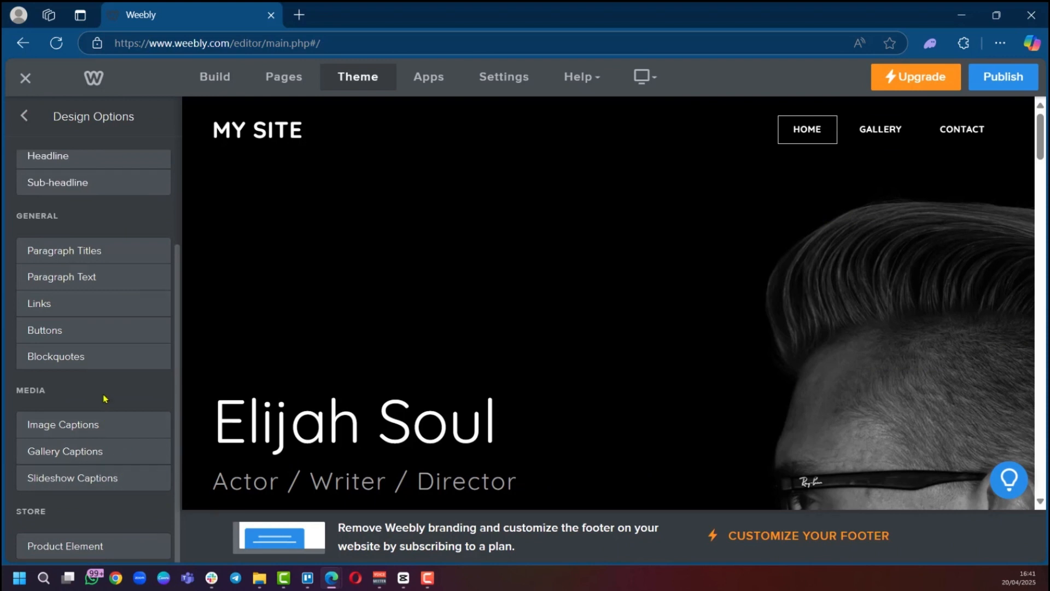
pyautogui.scroll(3, 102, 317)
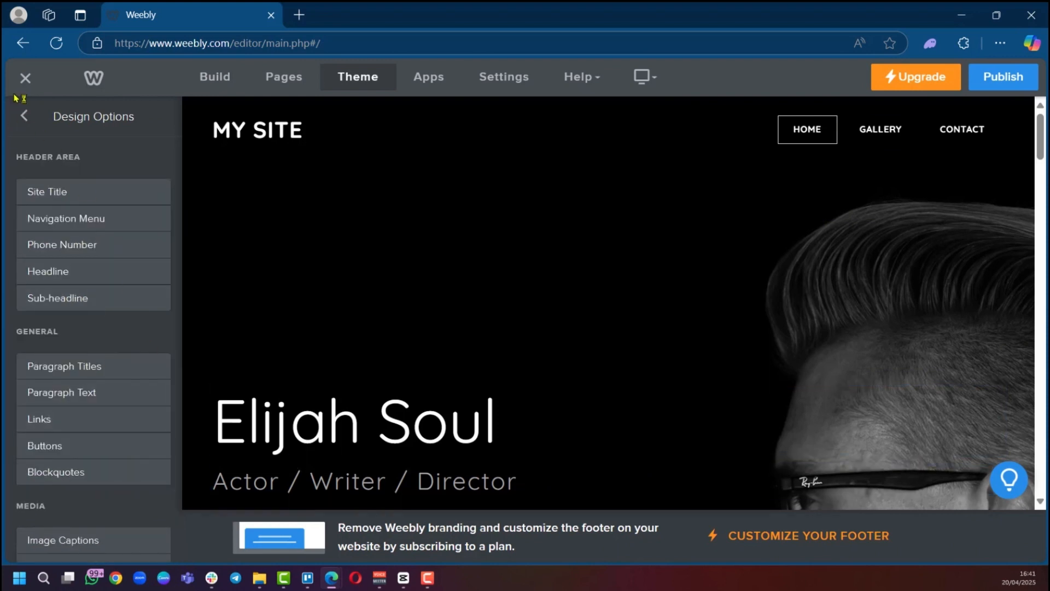
pyautogui.click(24, 117)
# Step: Toggle Full Width Body on and back off, keeping Header Gradient on, then open the App Center
pyautogui.click(70, 272)
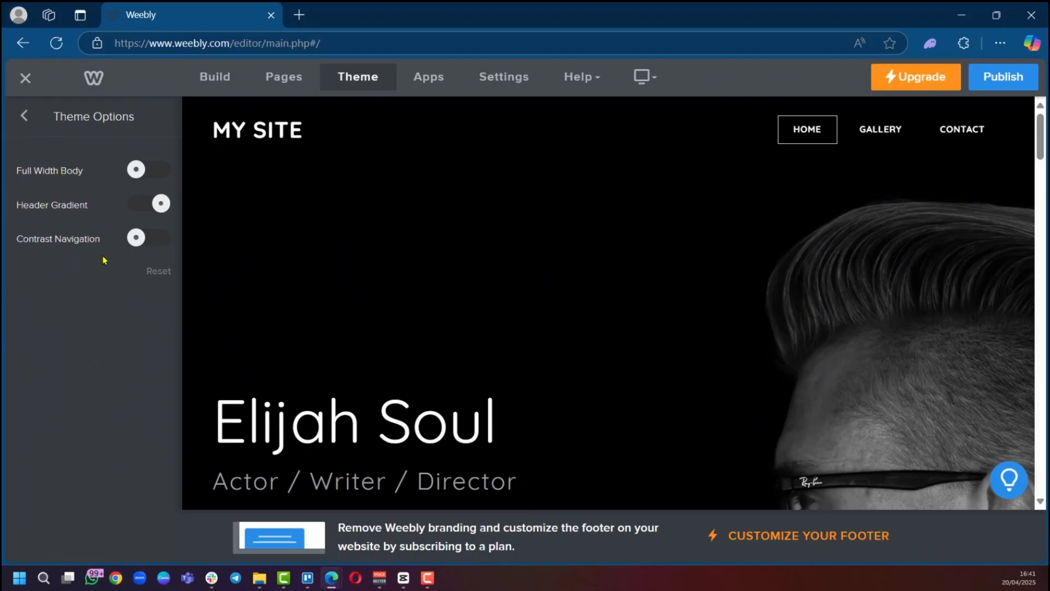
pyautogui.click(136, 172)
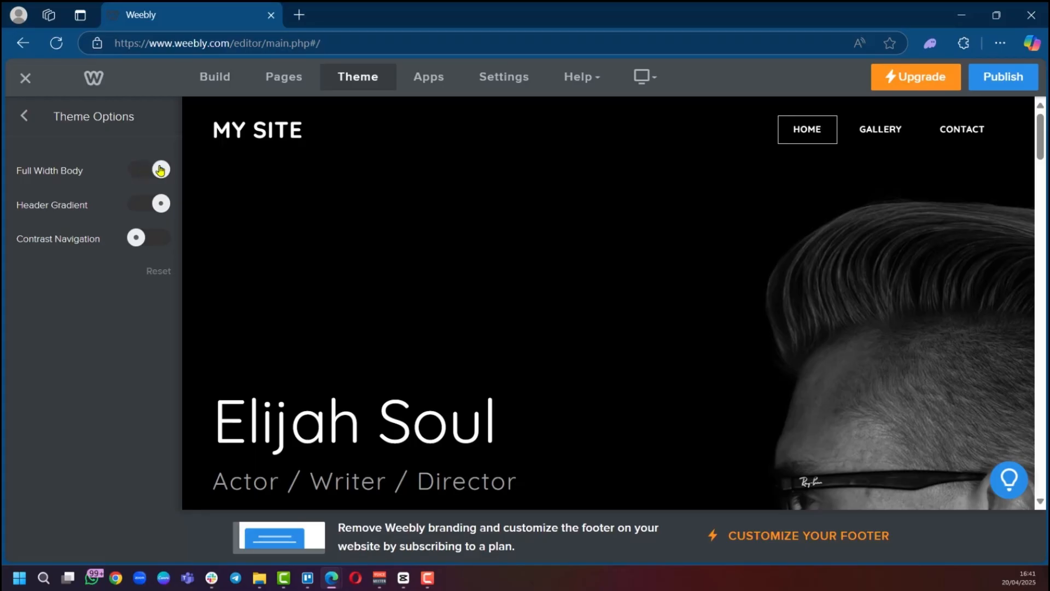
pyautogui.click(135, 171)
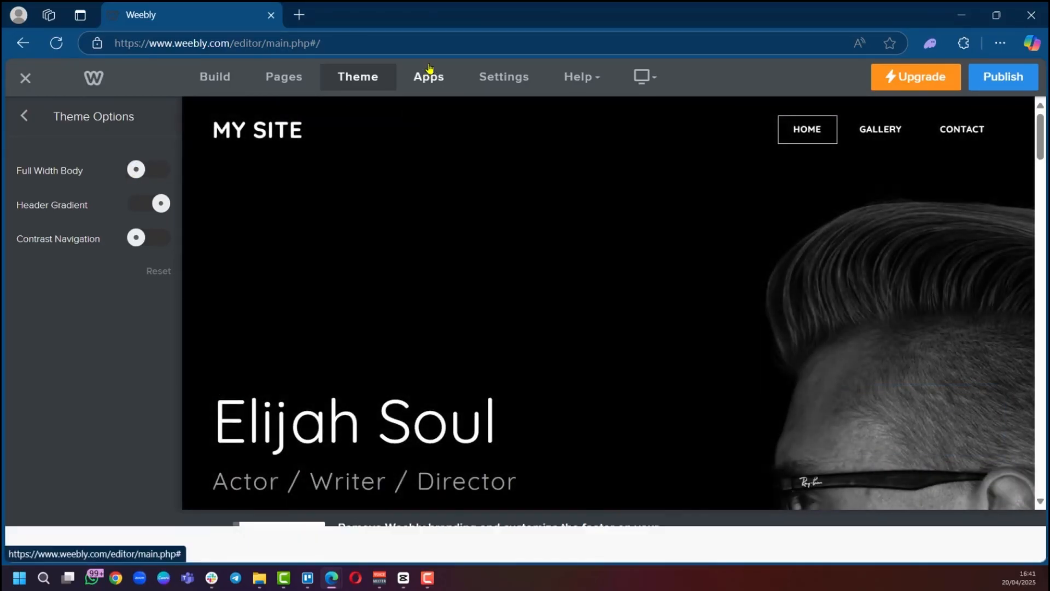
pyautogui.click(429, 74)
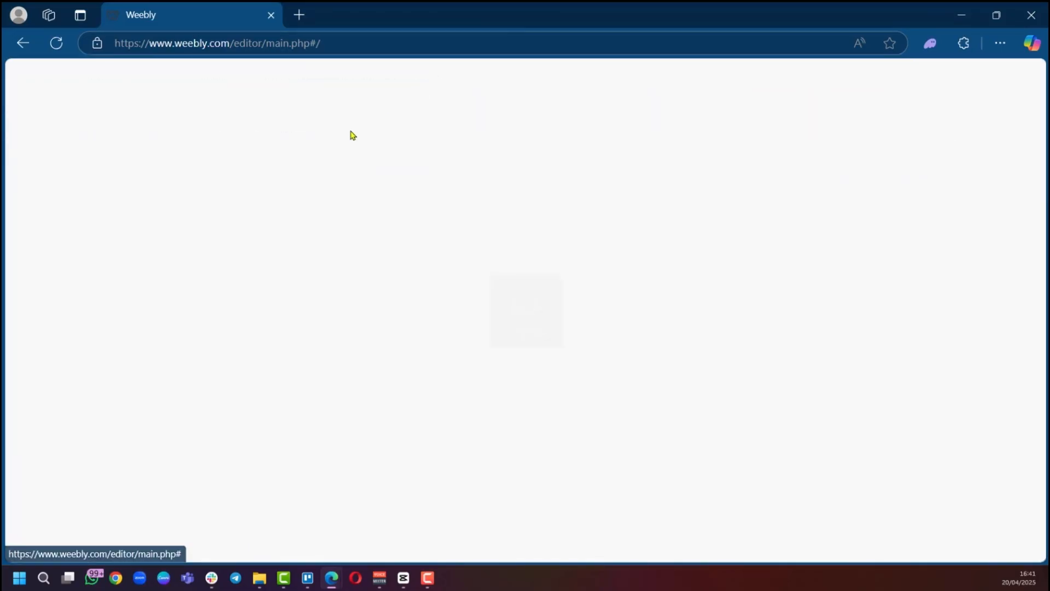
# Step: Scroll through the App Center's Popular apps list and close it
pyautogui.scroll(-6, 159, 378)
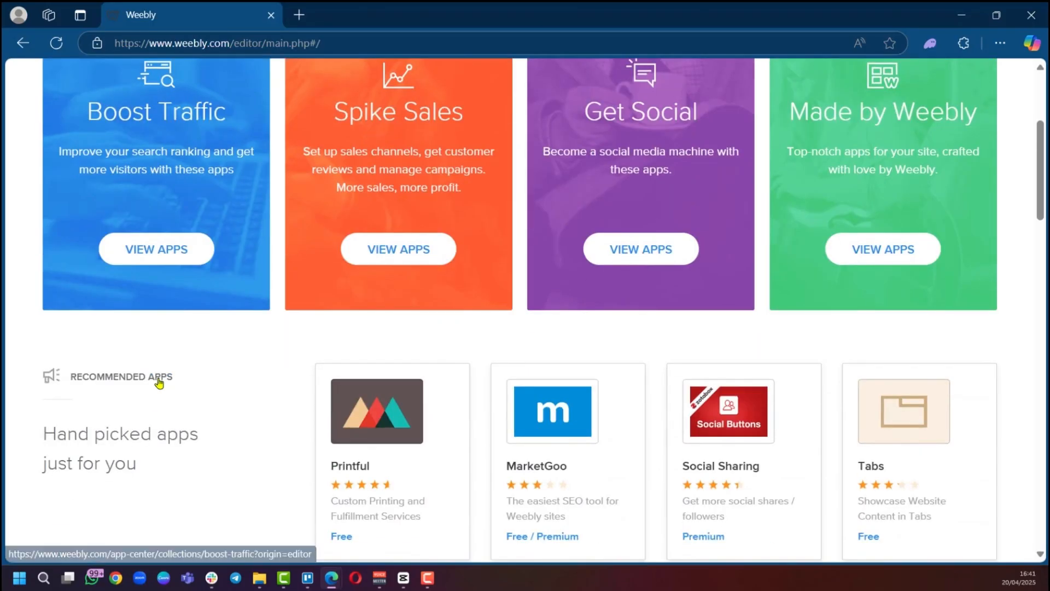
pyautogui.scroll(-2, 158, 377)
pyautogui.scroll(-5, 343, 433)
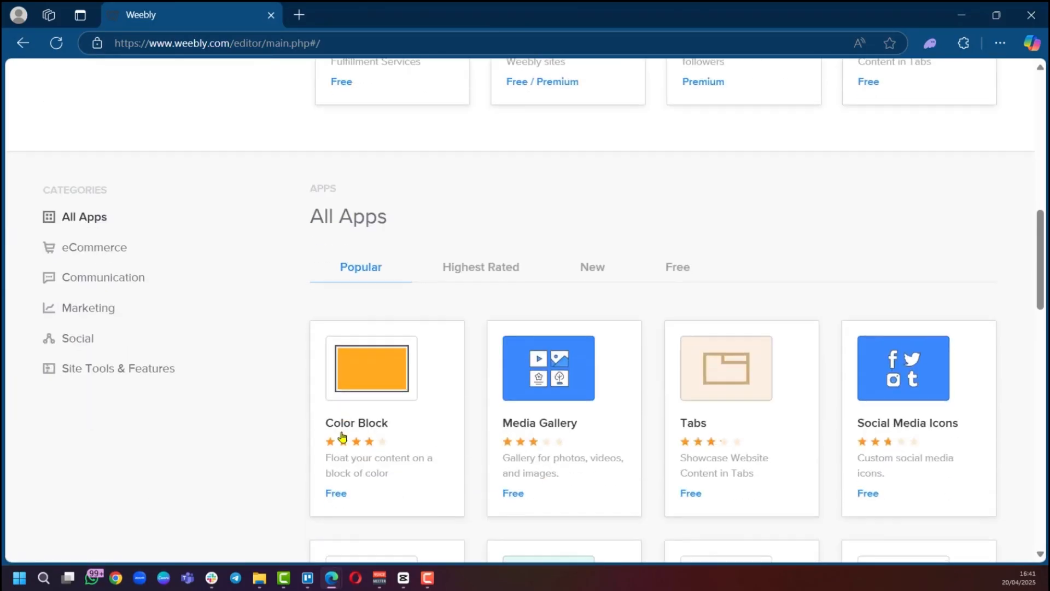
pyautogui.scroll(-10, 314, 314)
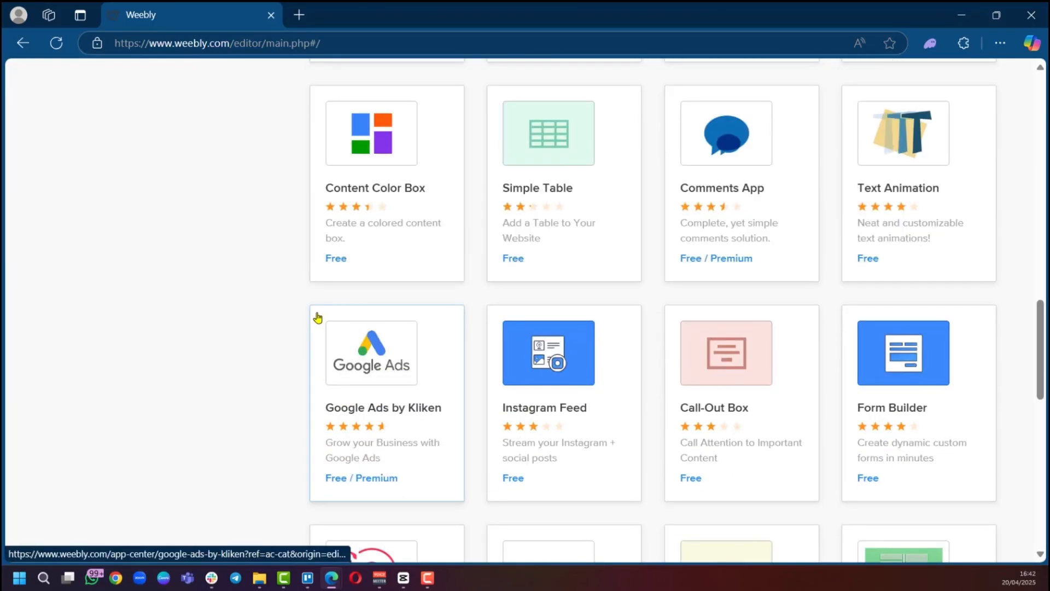
pyautogui.scroll(15, 311, 315)
pyautogui.scroll(1, 310, 317)
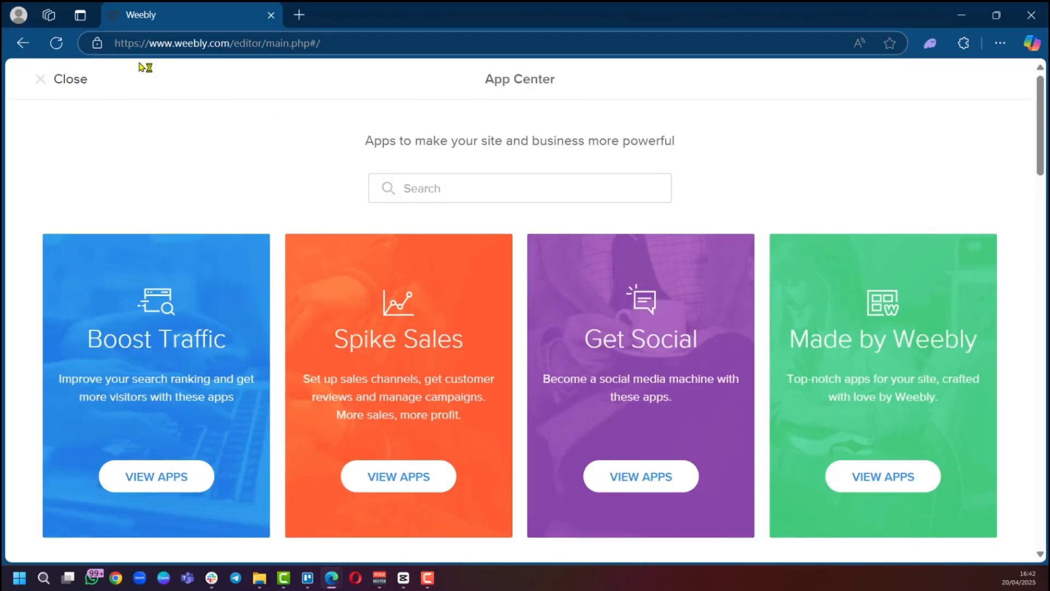
pyautogui.click(39, 78)
# Step: Look through the General, SEO, Editors, Members and My Apps settings, then return to Build
pyautogui.click(504, 80)
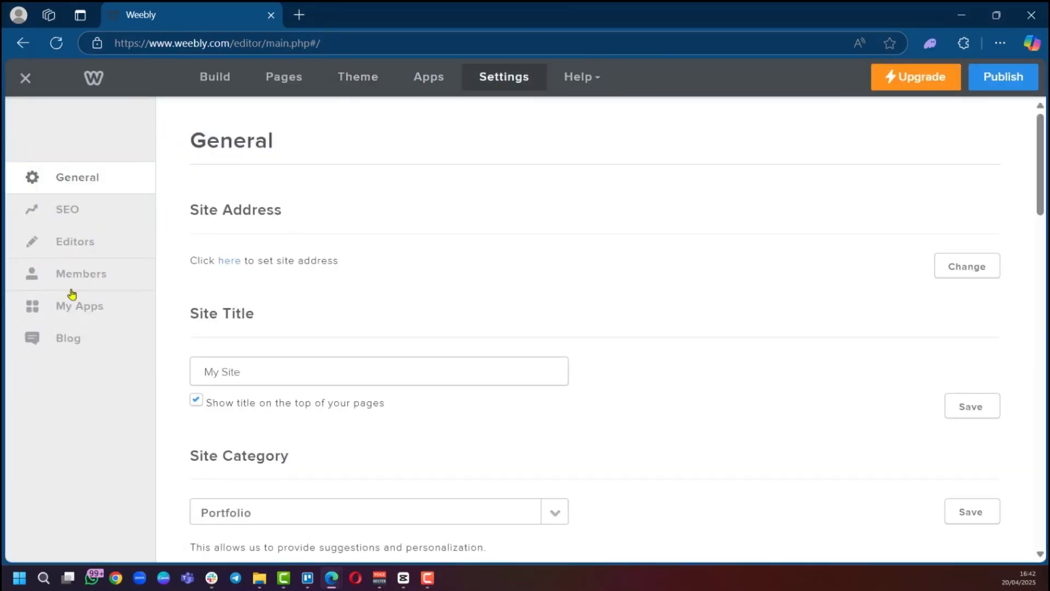
pyautogui.click(77, 211)
pyautogui.click(77, 255)
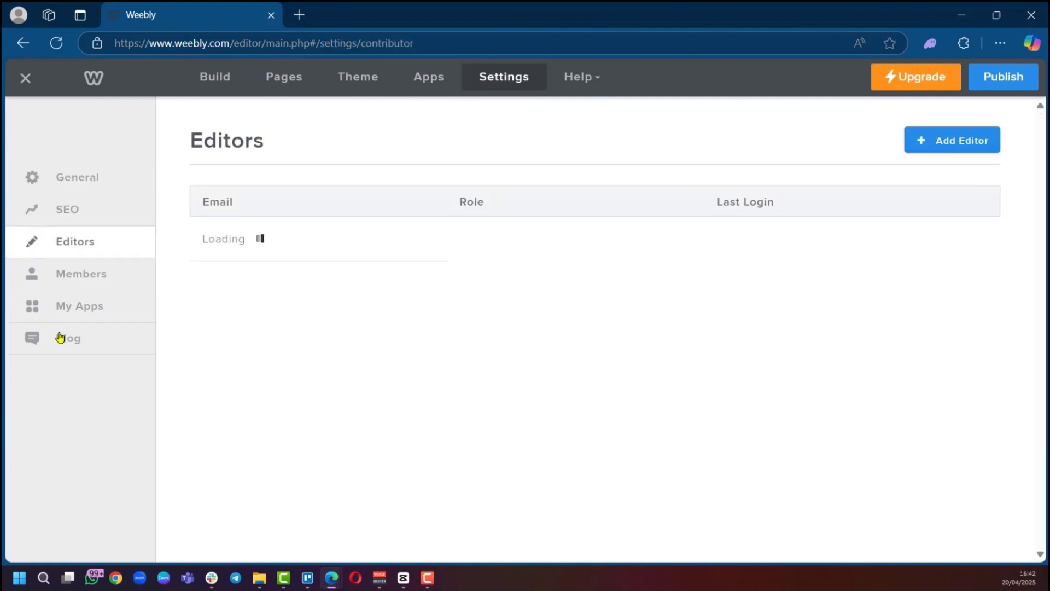
pyautogui.click(76, 276)
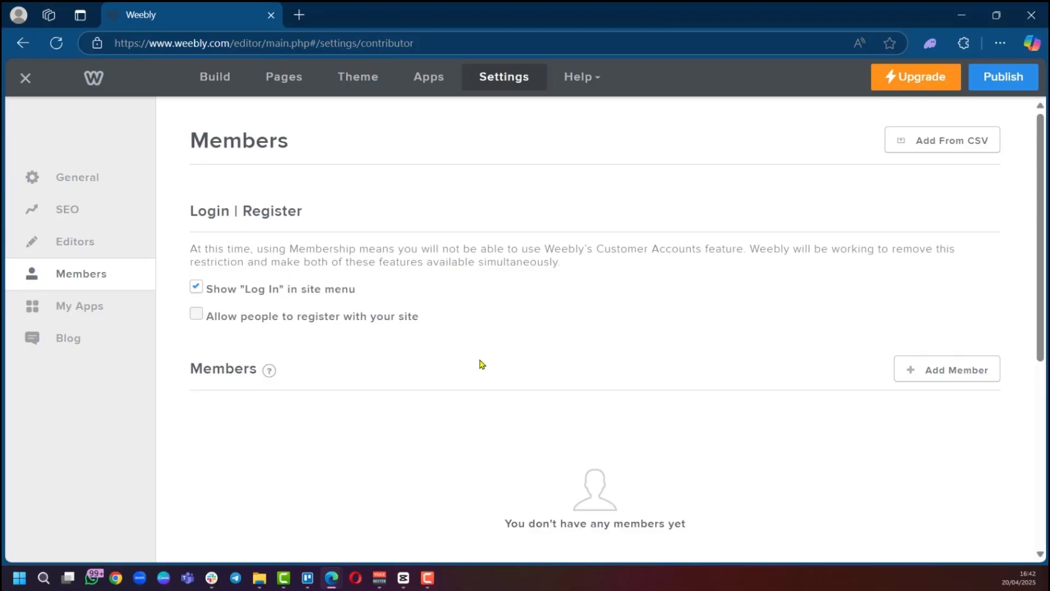
pyautogui.scroll(-4, 504, 345)
pyautogui.scroll(3, 454, 270)
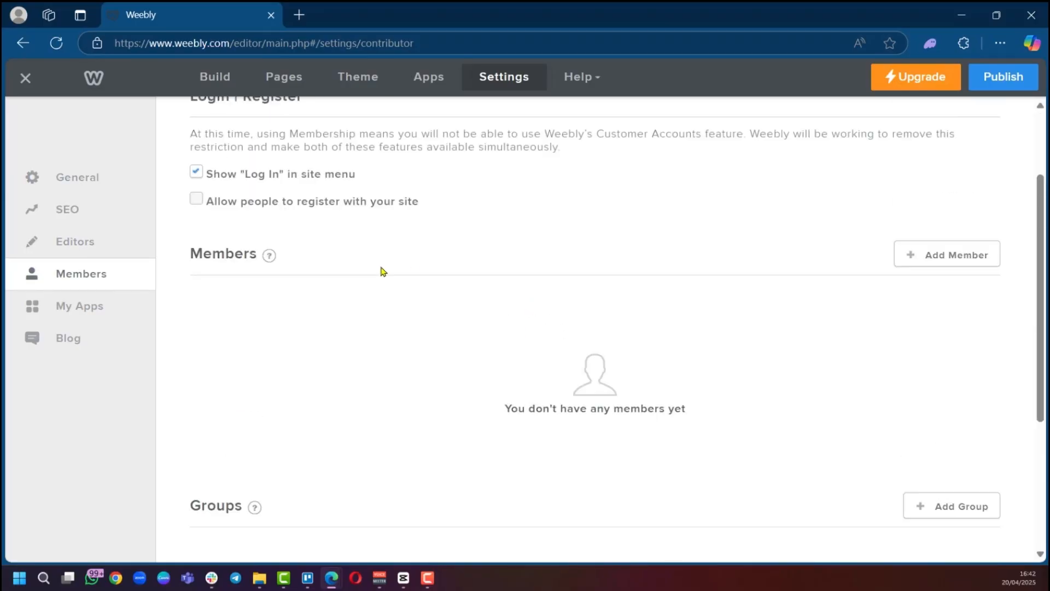
pyautogui.click(79, 312)
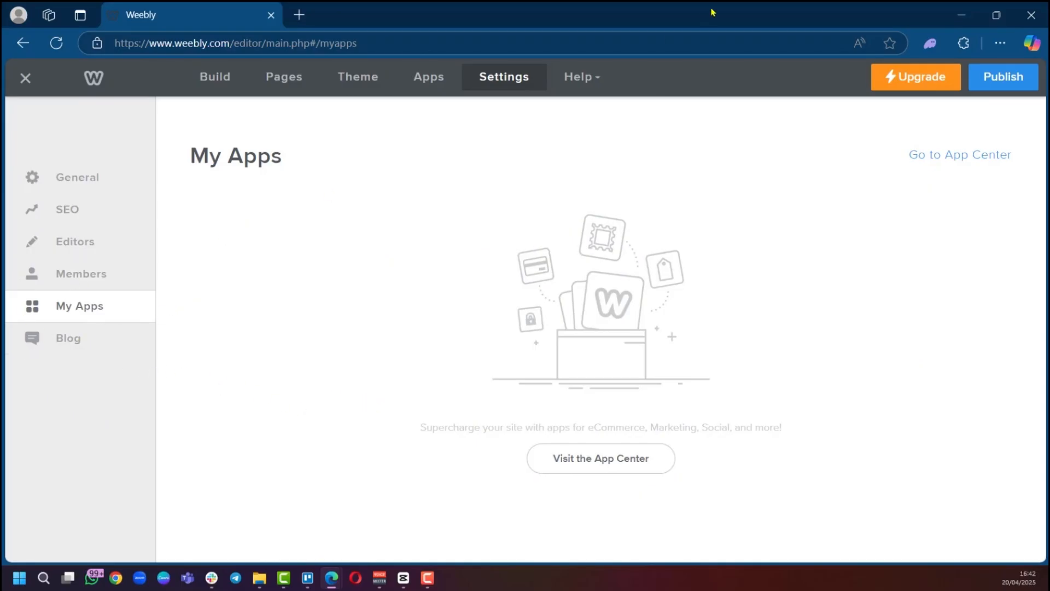
pyautogui.moveTo(597, 84)
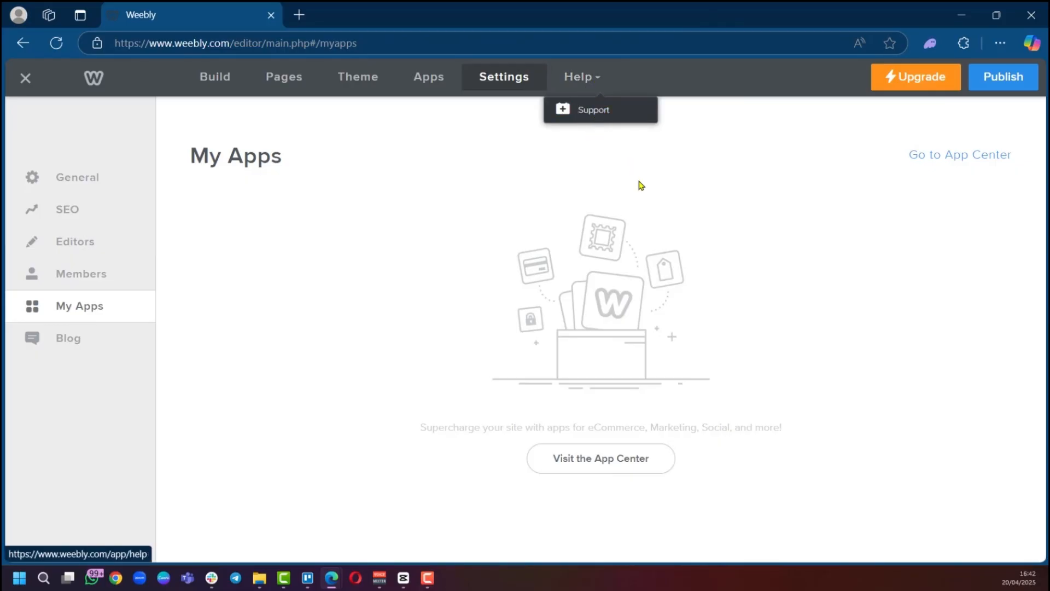
pyautogui.click(225, 78)
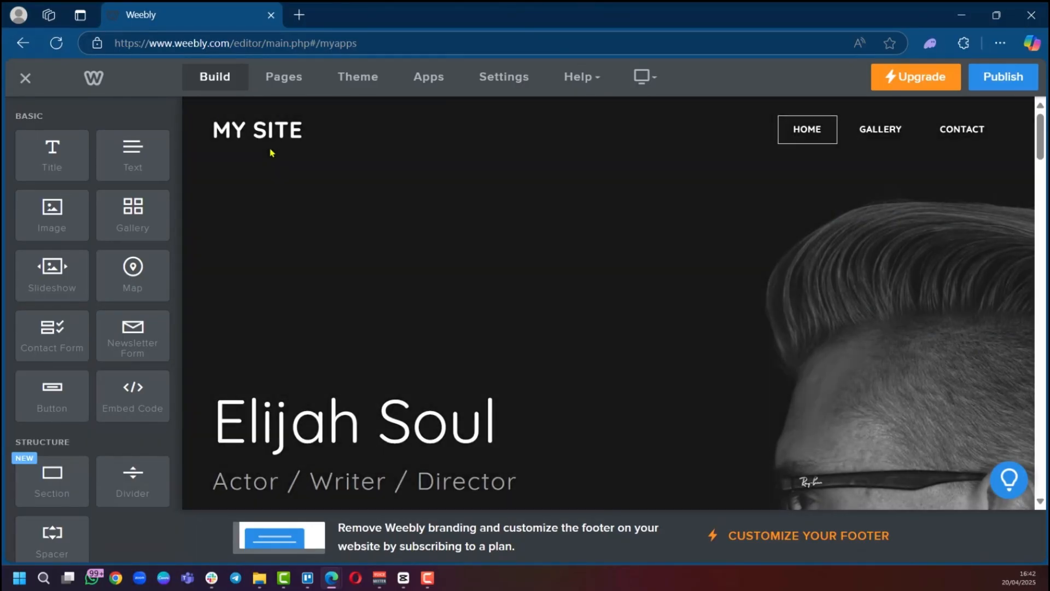
# Step: Try the site title's Off and Logo options, cancelling the logo upload
pyautogui.moveTo(300, 130)
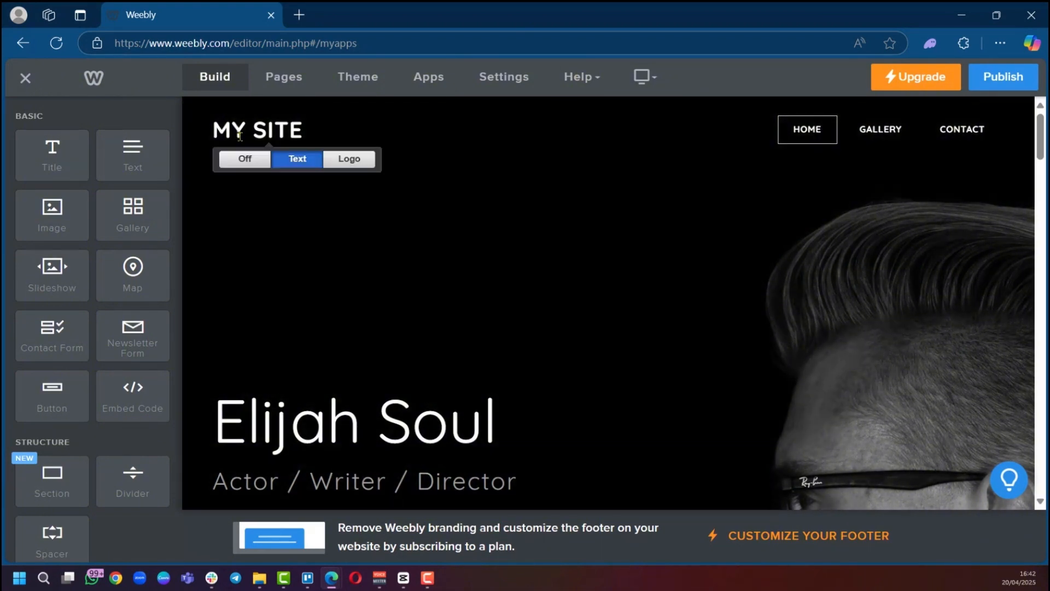
pyautogui.click(253, 159)
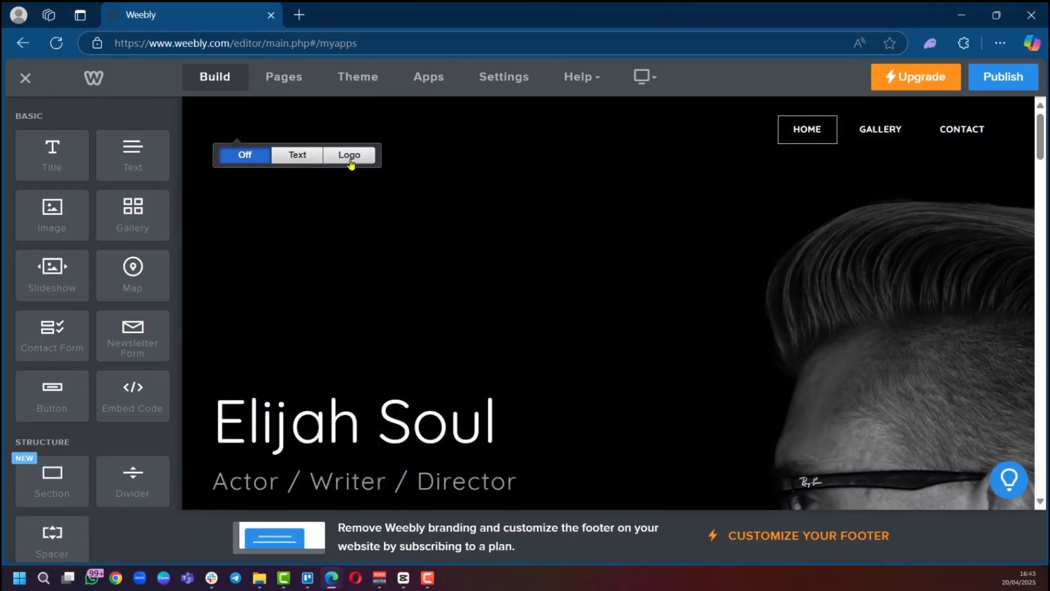
pyautogui.click(350, 158)
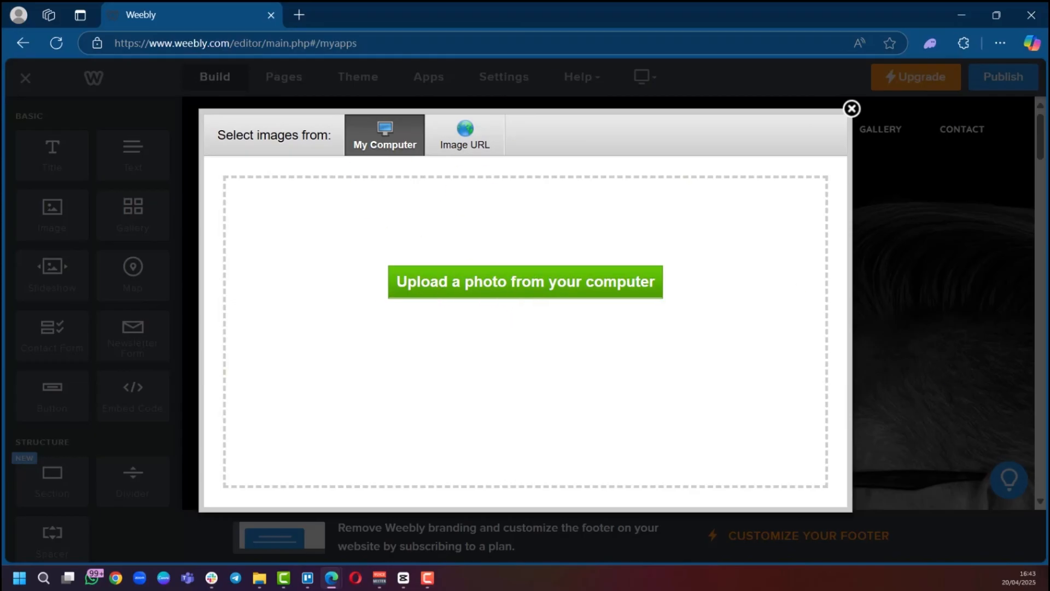
pyautogui.press('Escape')
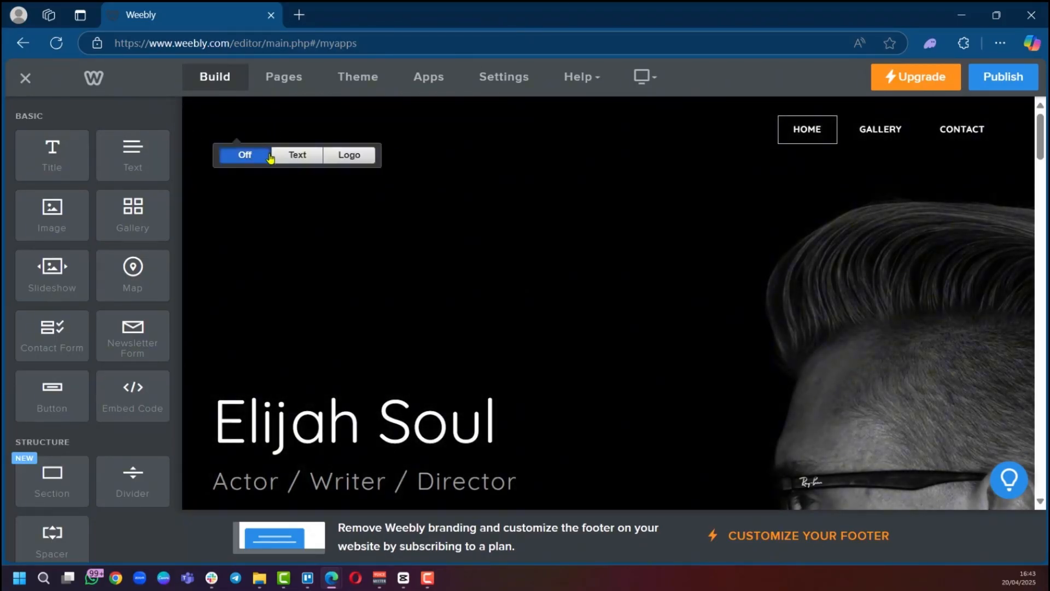
# Step: Switch the title back to Text and replace MY SITE with TERRA FLIN
pyautogui.click(297, 159)
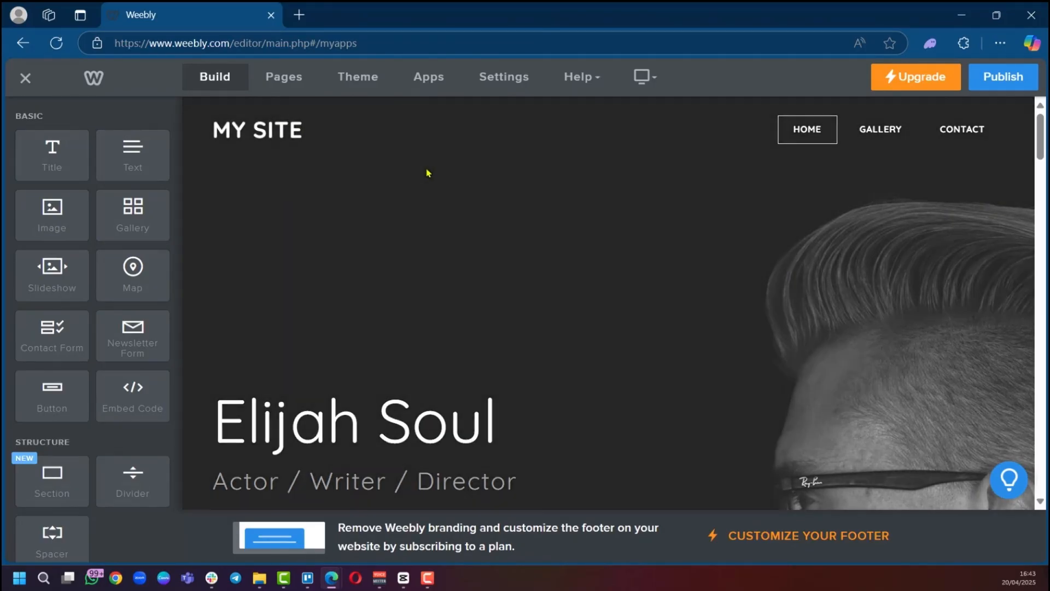
pyautogui.press('BackSpace')
pyautogui.press('BackSpace')
pyautogui.press('BackSpace')
pyautogui.press('BackSpace')
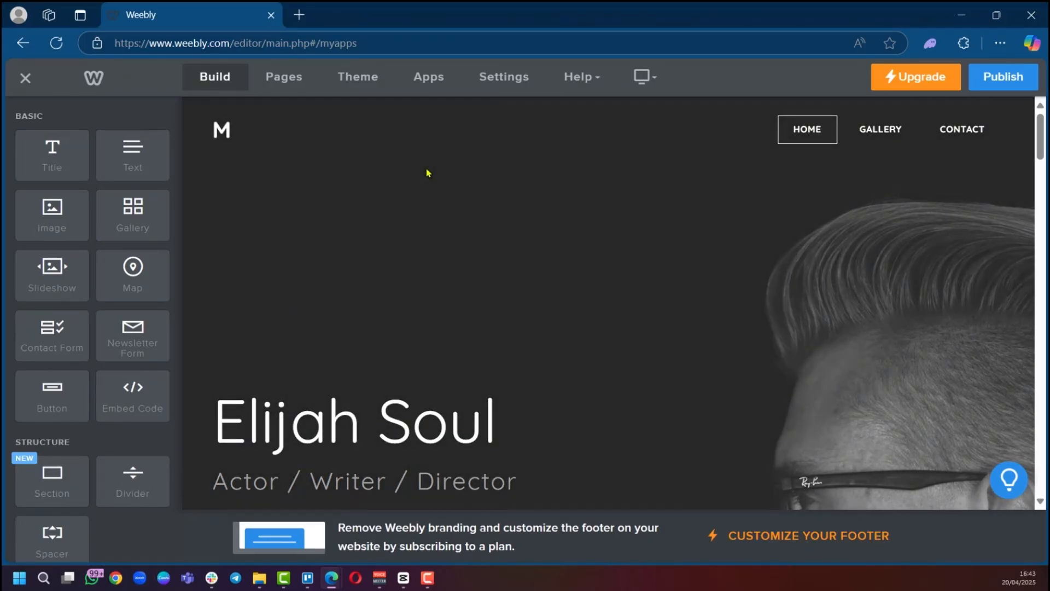
pyautogui.press('BackSpace')
pyautogui.moveTo(224, 128)
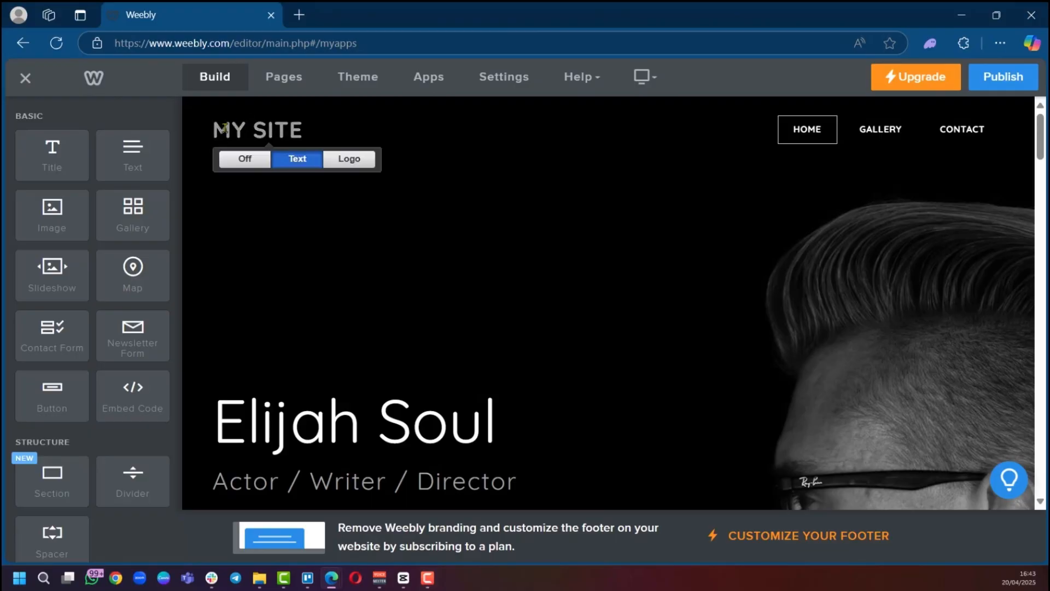
pyautogui.write('TERRA FLIN')
pyautogui.scroll(-3, 341, 223)
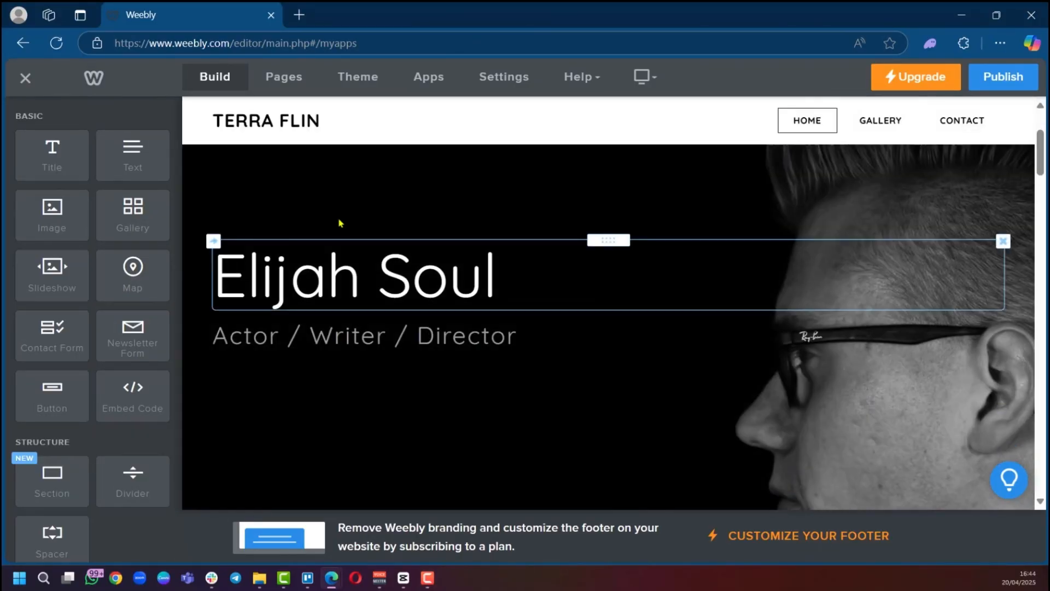
pyautogui.scroll(3, 340, 222)
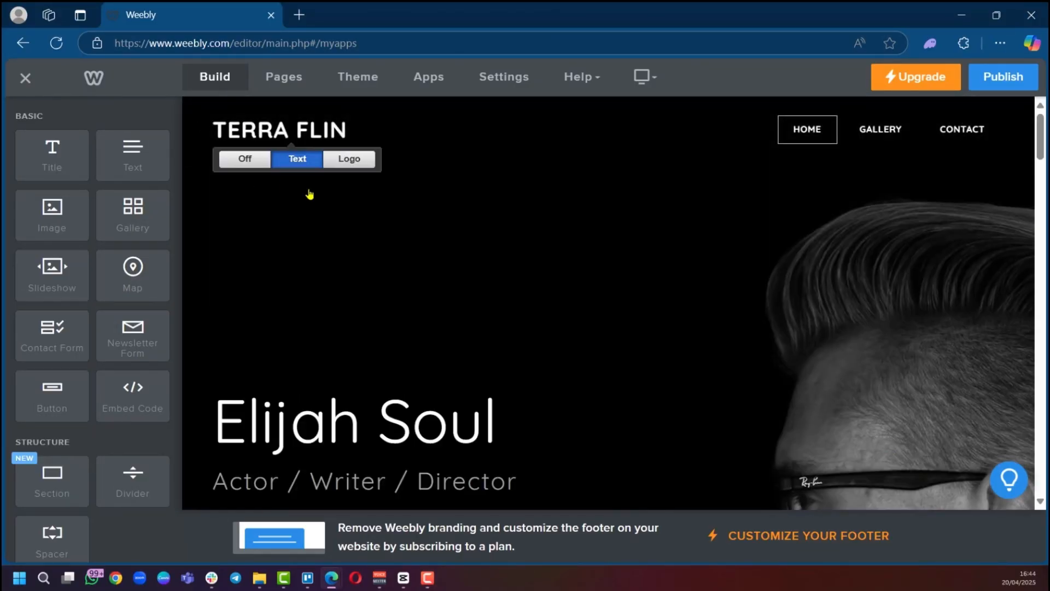
pyautogui.scroll(-1, 277, 351)
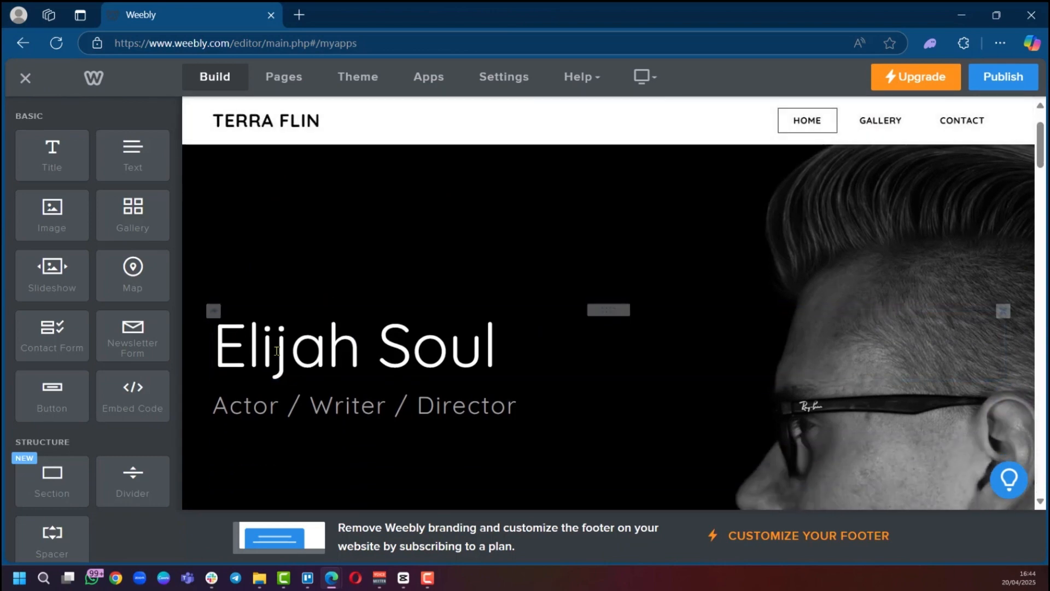
pyautogui.scroll(1, 304, 336)
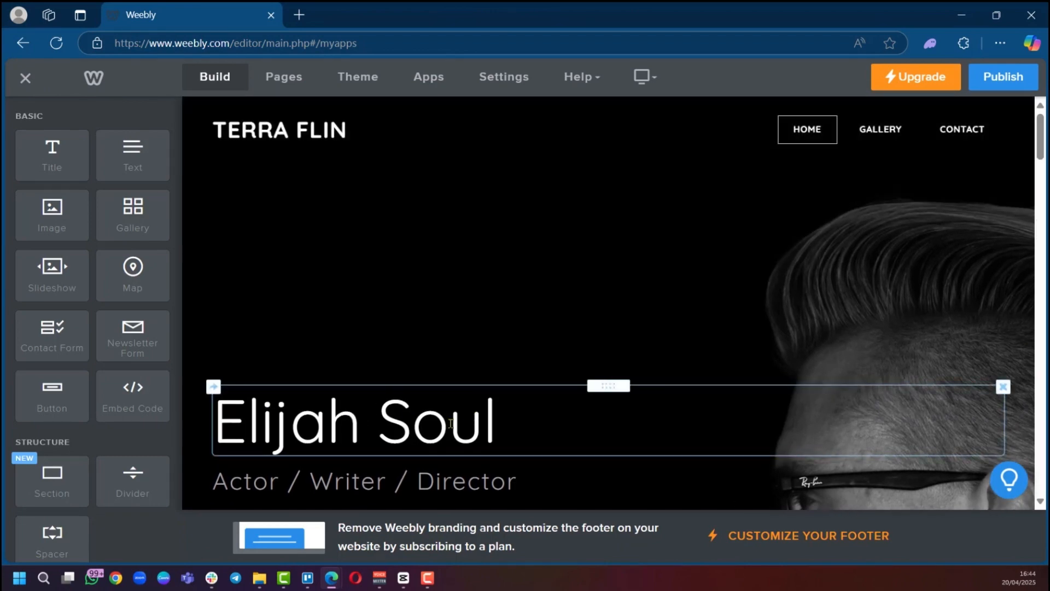
# Step: Replace the 'Elijah Soul' hero heading with 'Terra Flin'
pyautogui.click(526, 431)
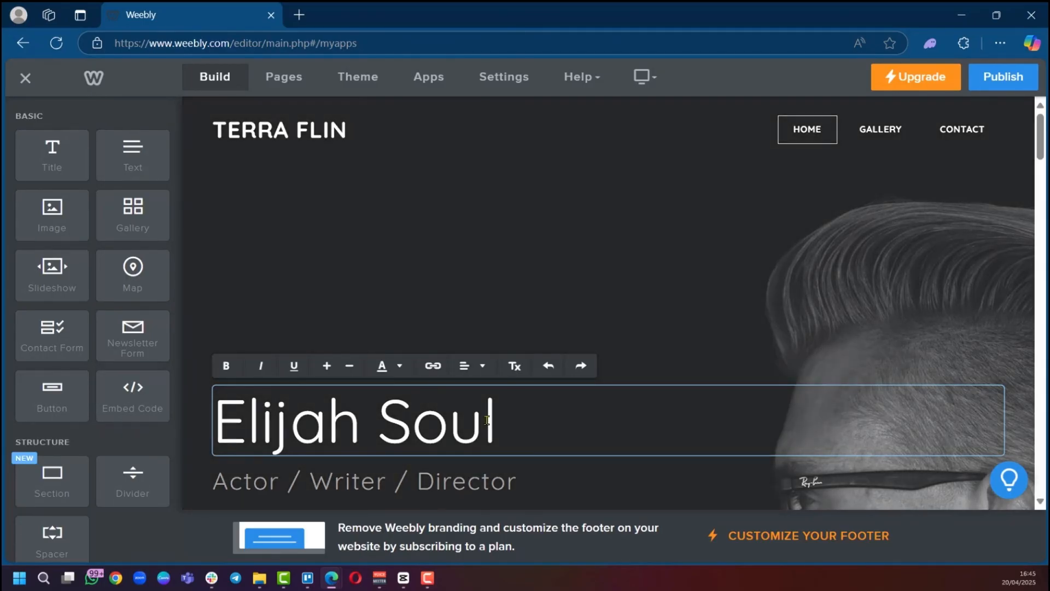
pyautogui.click(520, 426)
pyautogui.moveTo(515, 423); pyautogui.dragTo(210, 432)
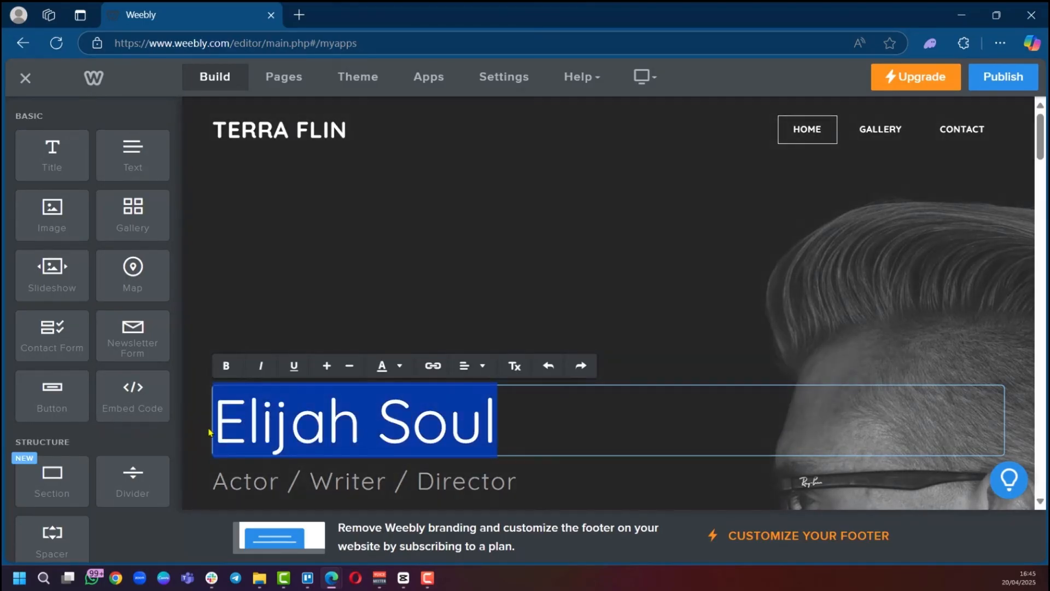
pyautogui.write('Terra Flin')
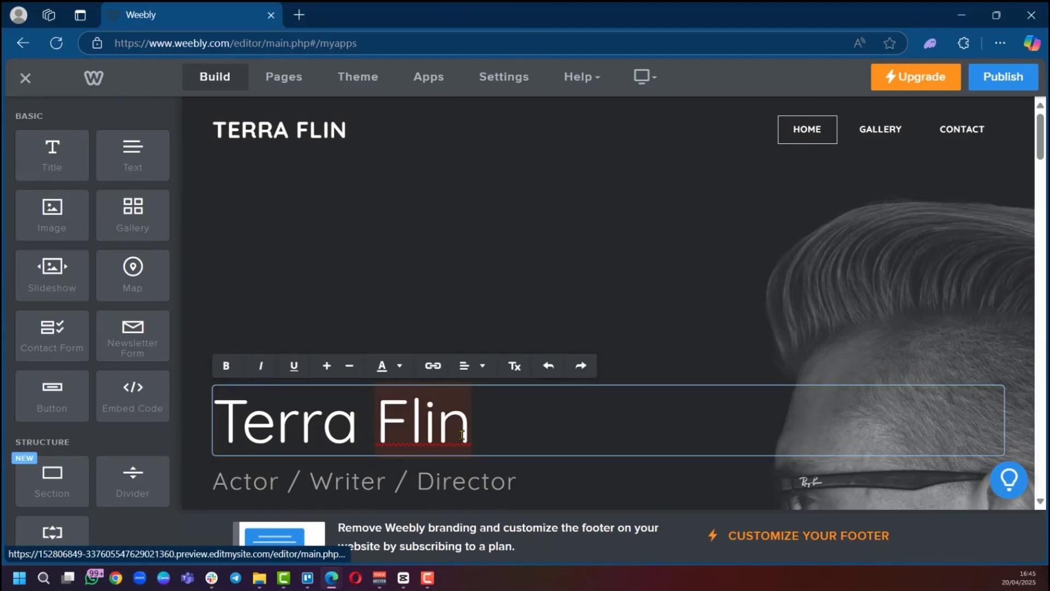
# Step: Bold the Terra Flin heading and adjust its font size
pyautogui.tripleClick(462, 435)
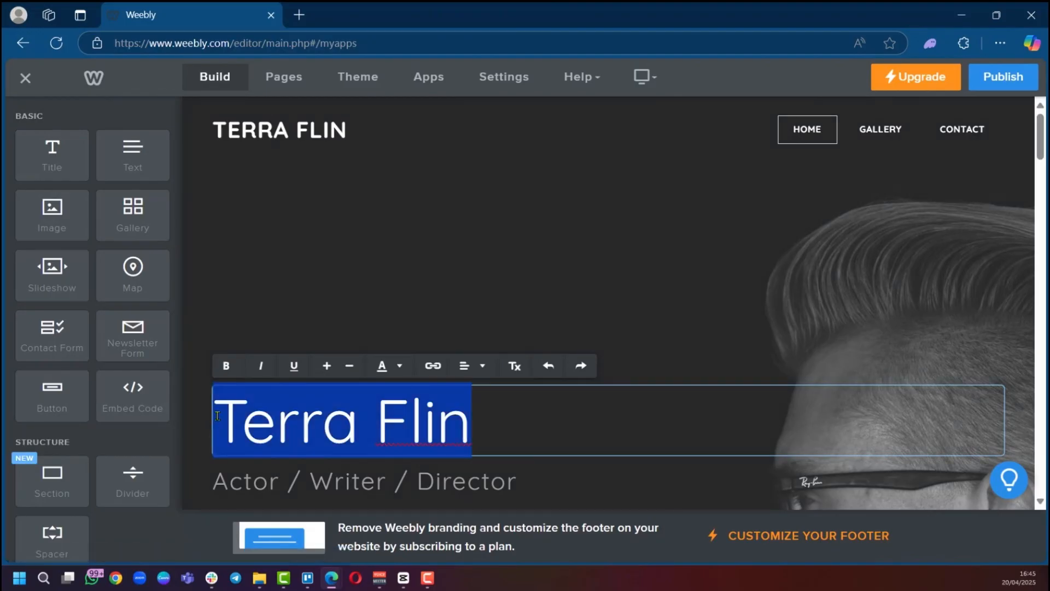
pyautogui.click(226, 365)
pyautogui.click(538, 411)
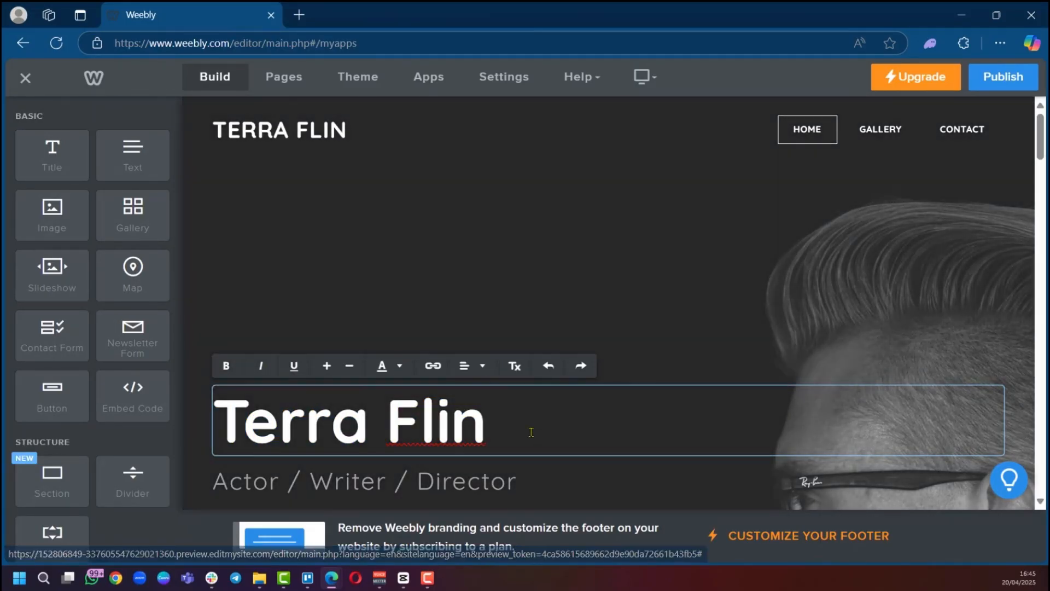
pyautogui.moveTo(488, 429); pyautogui.dragTo(215, 428)
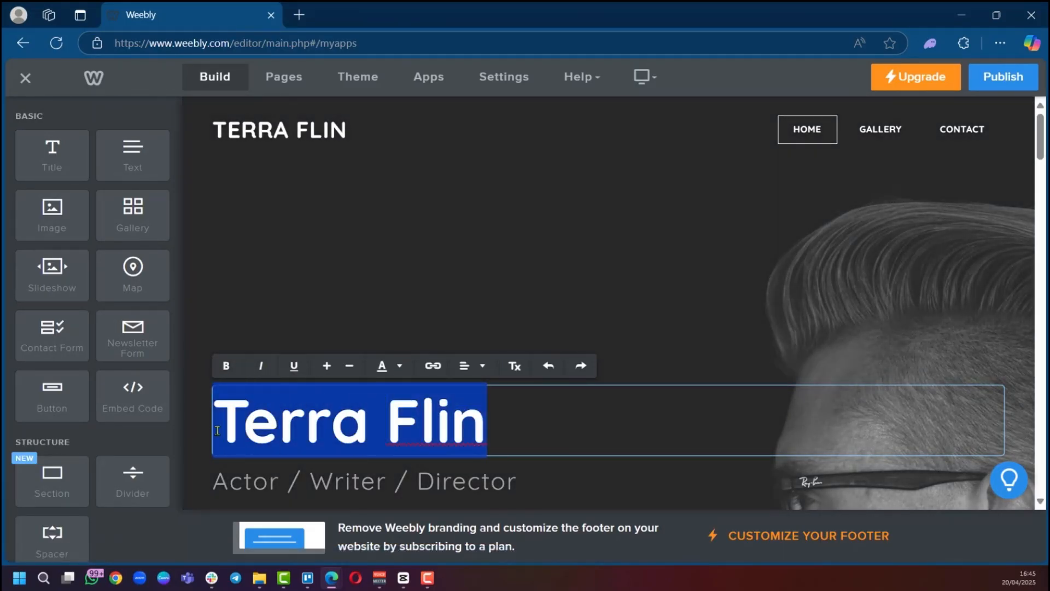
pyautogui.click(261, 365)
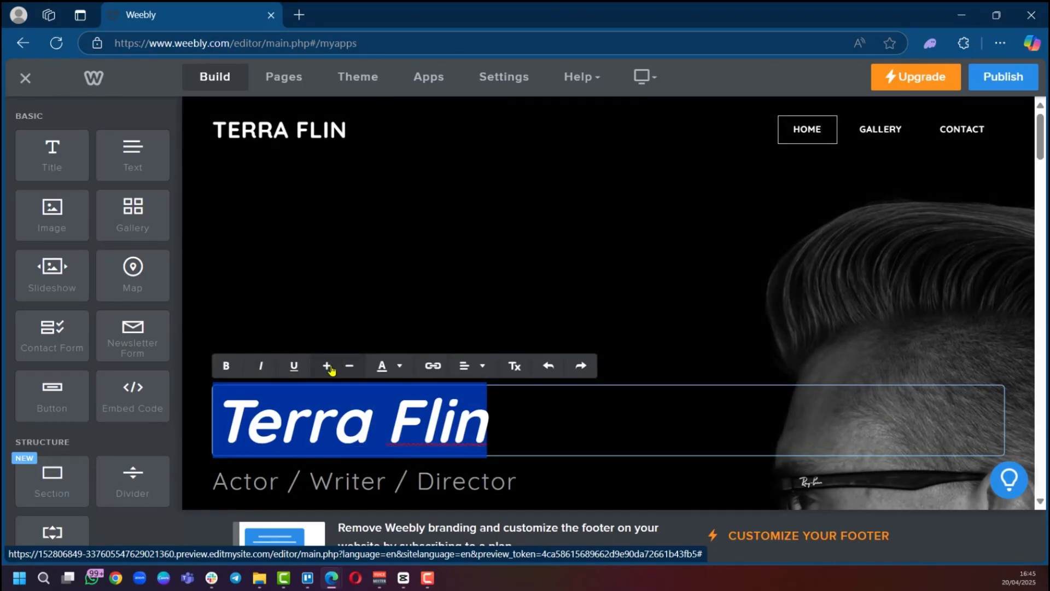
pyautogui.click(327, 366)
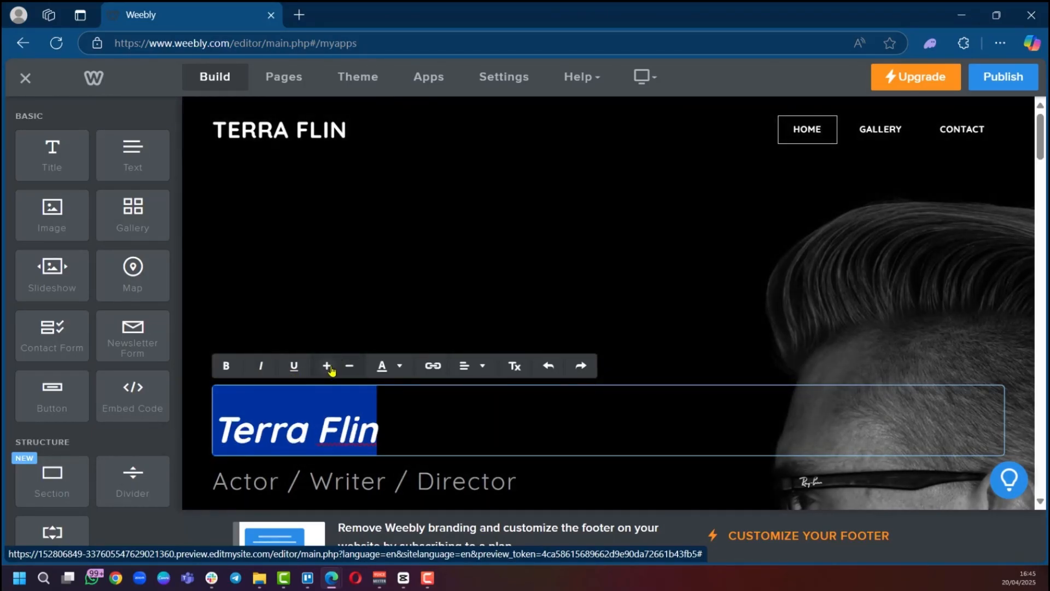
pyautogui.click(336, 371)
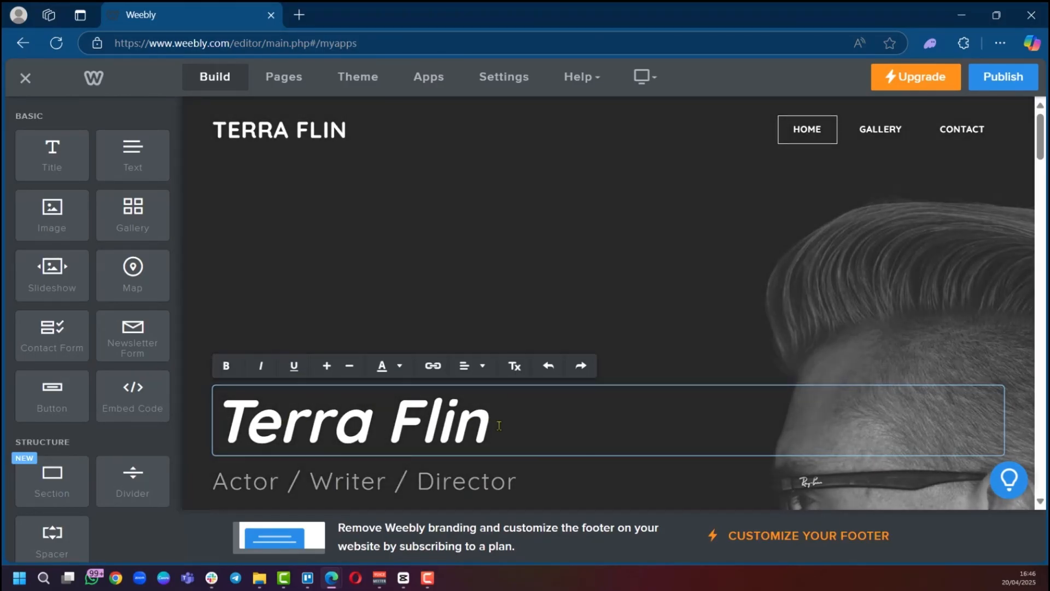
# Step: Recolour the Terra Flin title near-white (#e2e9dd) after briefly trying green
pyautogui.moveTo(499, 426); pyautogui.dragTo(214, 423)
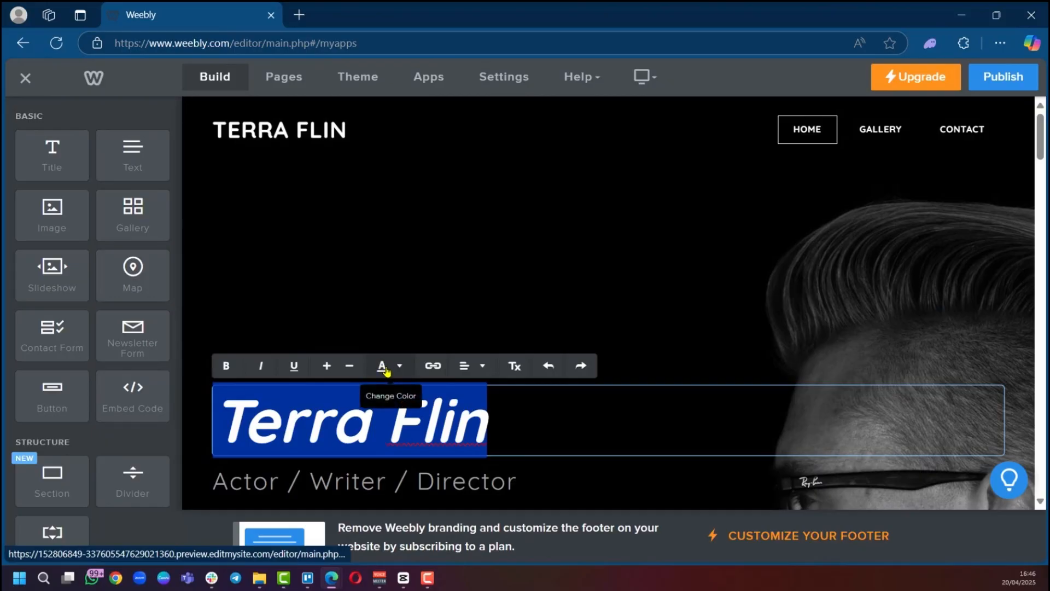
pyautogui.click(383, 367)
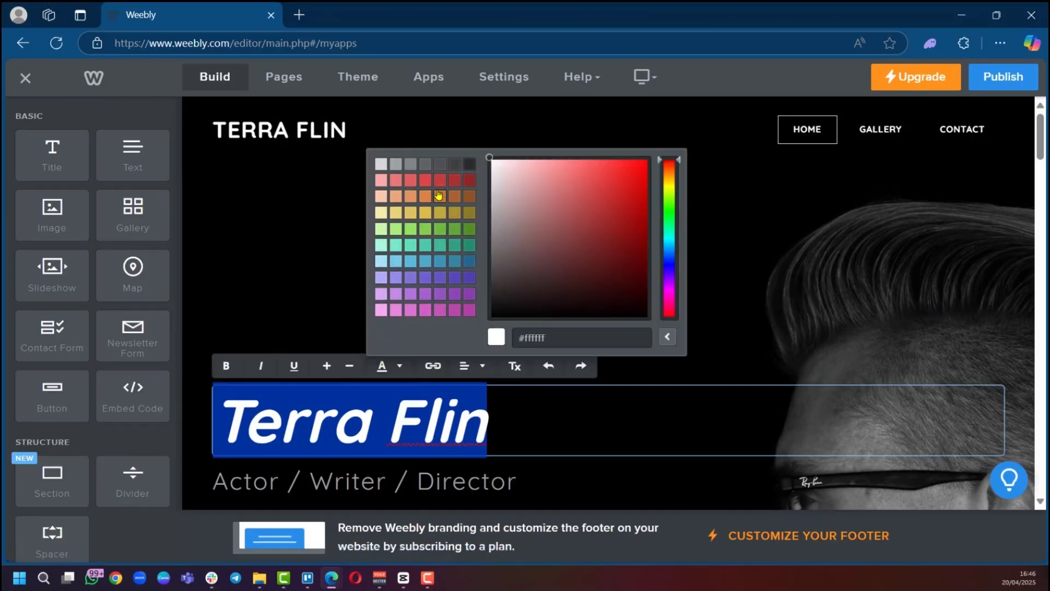
pyautogui.click(437, 235)
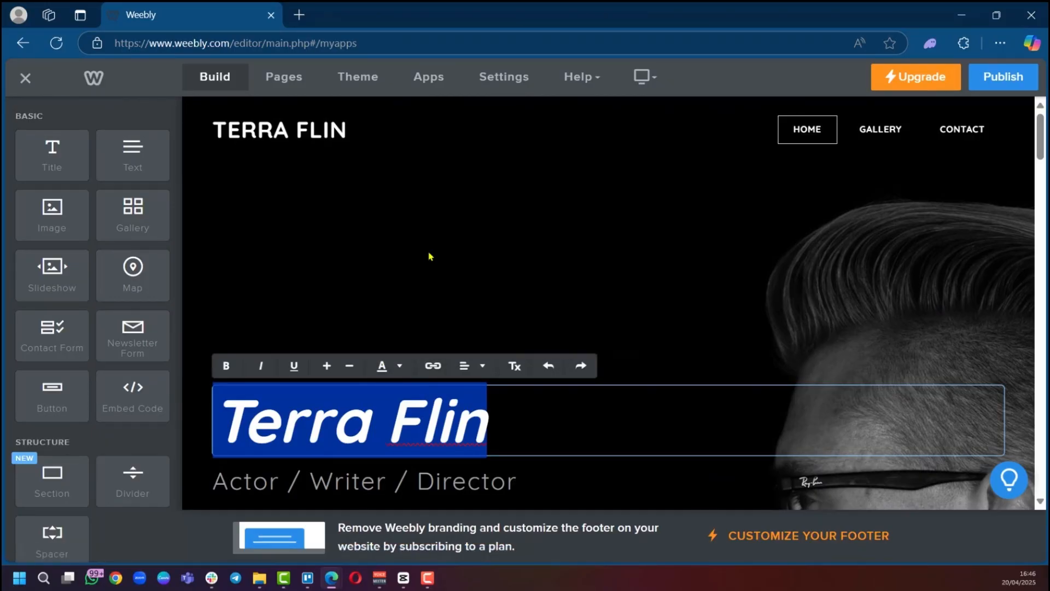
pyautogui.click(497, 428)
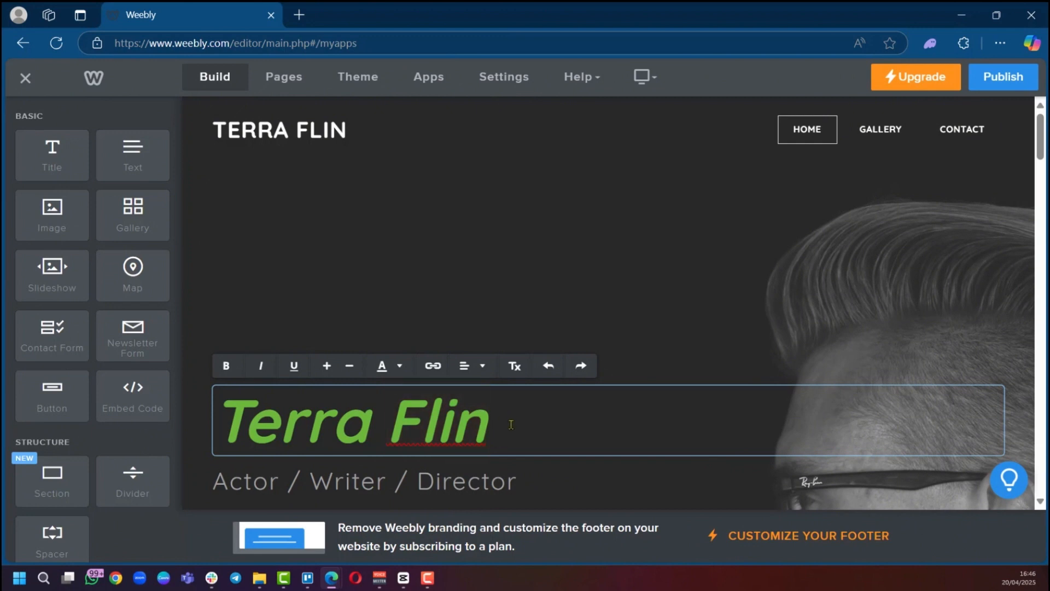
pyautogui.moveTo(511, 424); pyautogui.dragTo(219, 424)
pyautogui.click(382, 366)
pyautogui.click(468, 341)
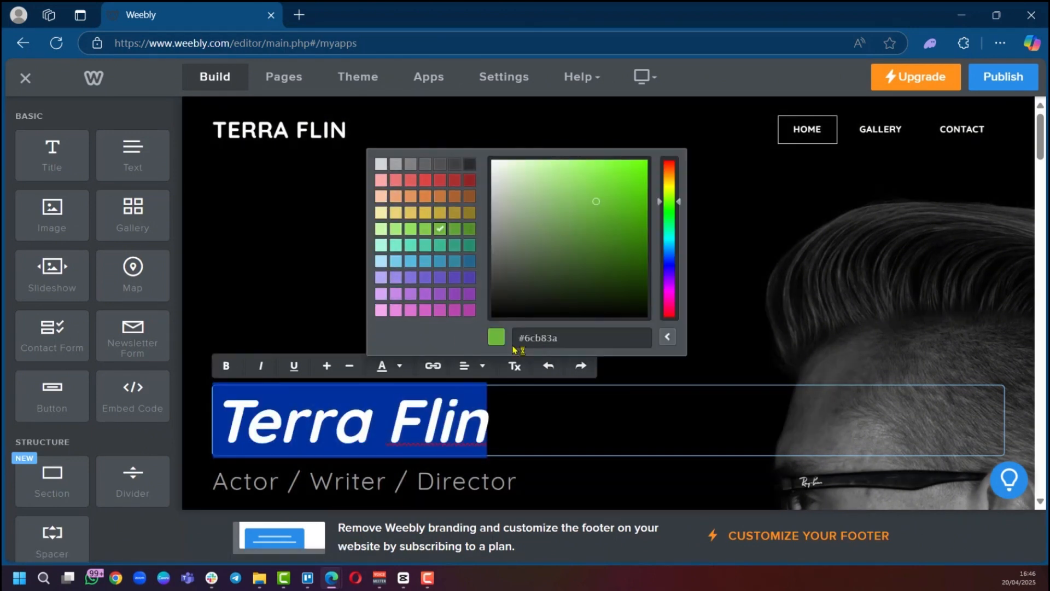
pyautogui.click(578, 343)
pyautogui.click(501, 175)
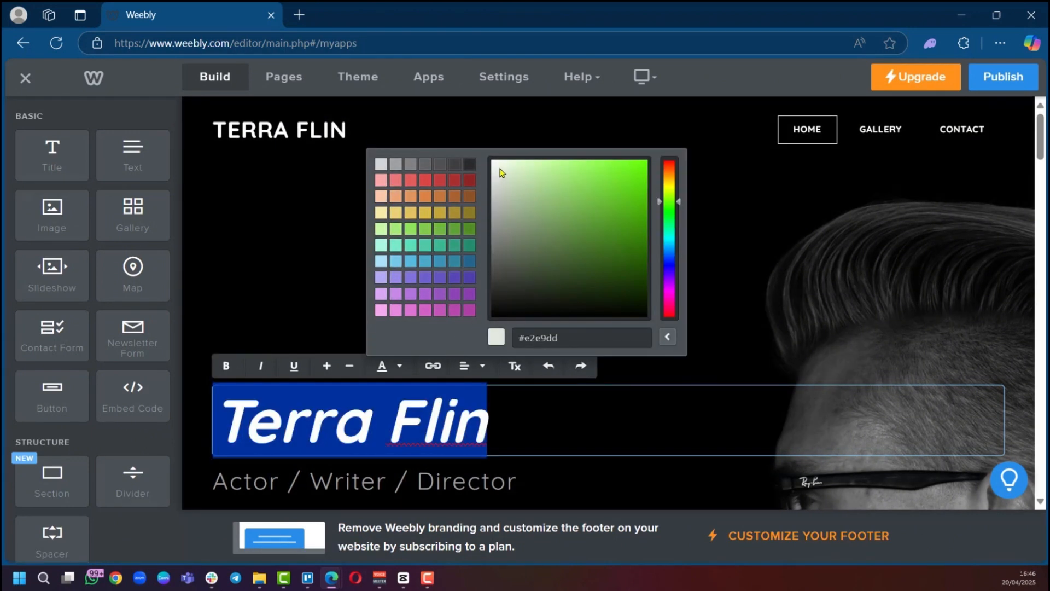
pyautogui.click(412, 418)
pyautogui.scroll(-3, 527, 414)
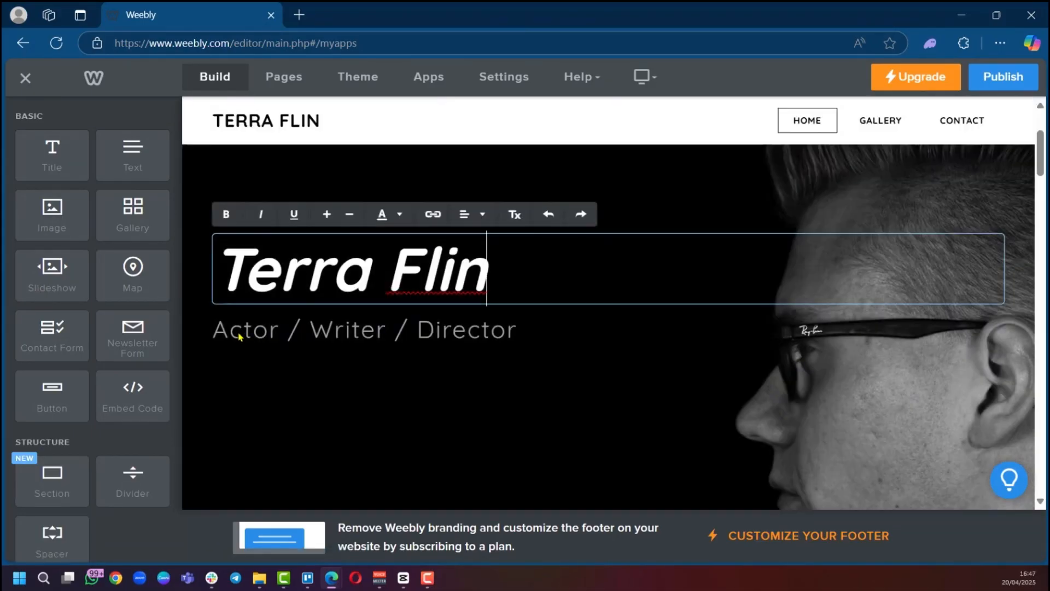
# Step: Change the subtitle to 'Content Creator / Photographer / Video Editor' with a smaller font
pyautogui.click(239, 334)
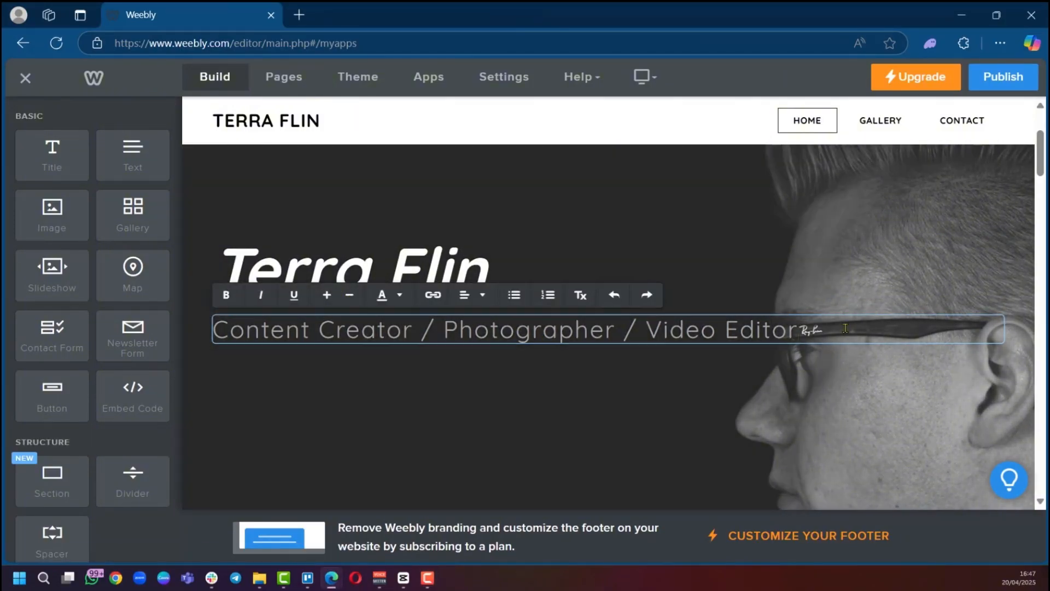
pyautogui.moveTo(833, 331); pyautogui.dragTo(213, 328)
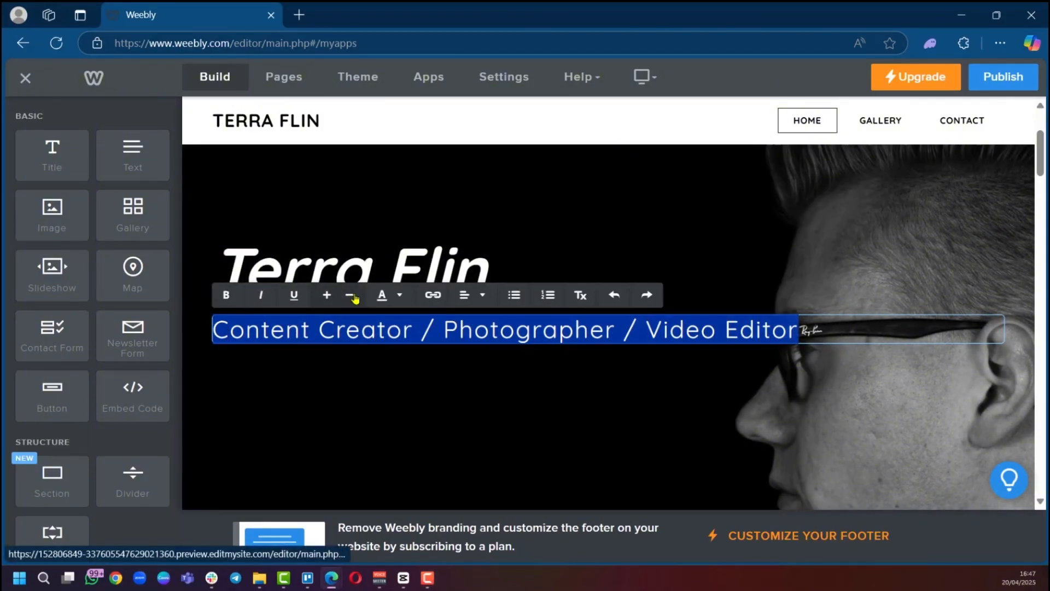
pyautogui.click(350, 295)
pyautogui.click(646, 450)
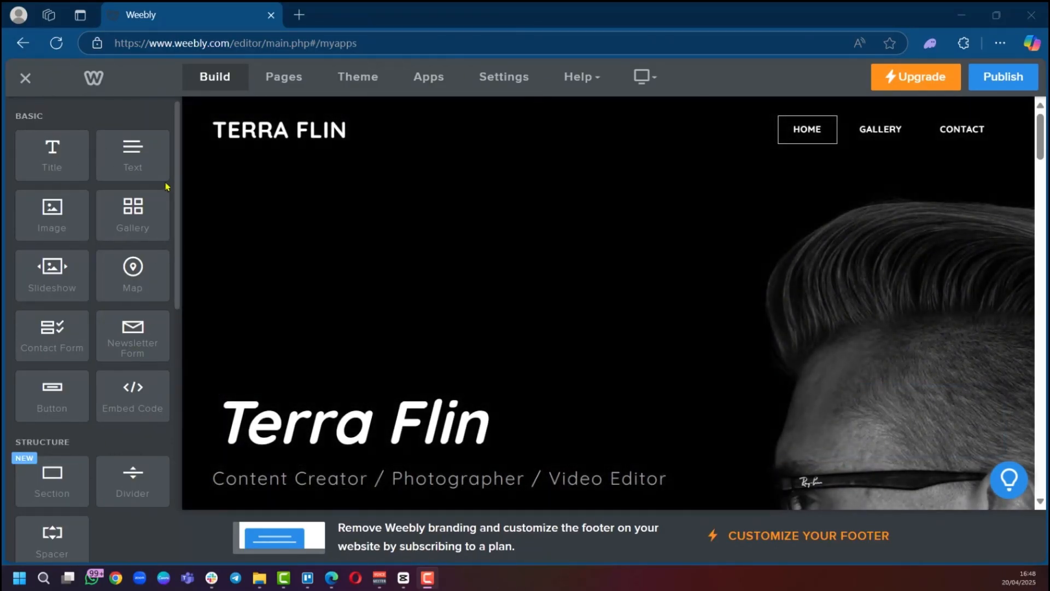
pyautogui.scroll(-5, 296, 398)
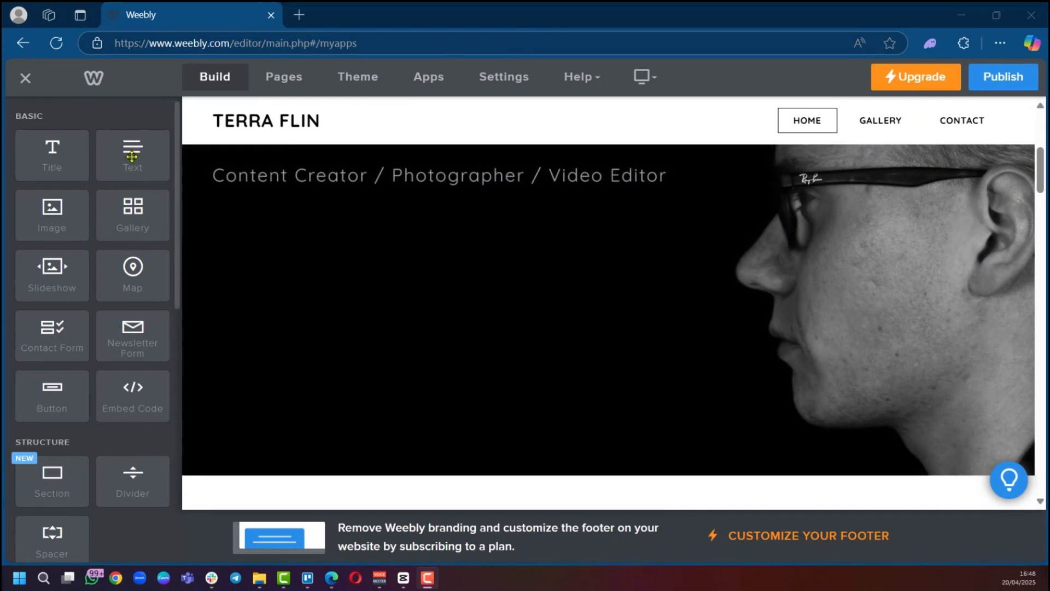
# Step: Add a text block under the subtitle containing 'The next Level. Inspire to Greatness'
pyautogui.moveTo(132, 157); pyautogui.dragTo(262, 308)
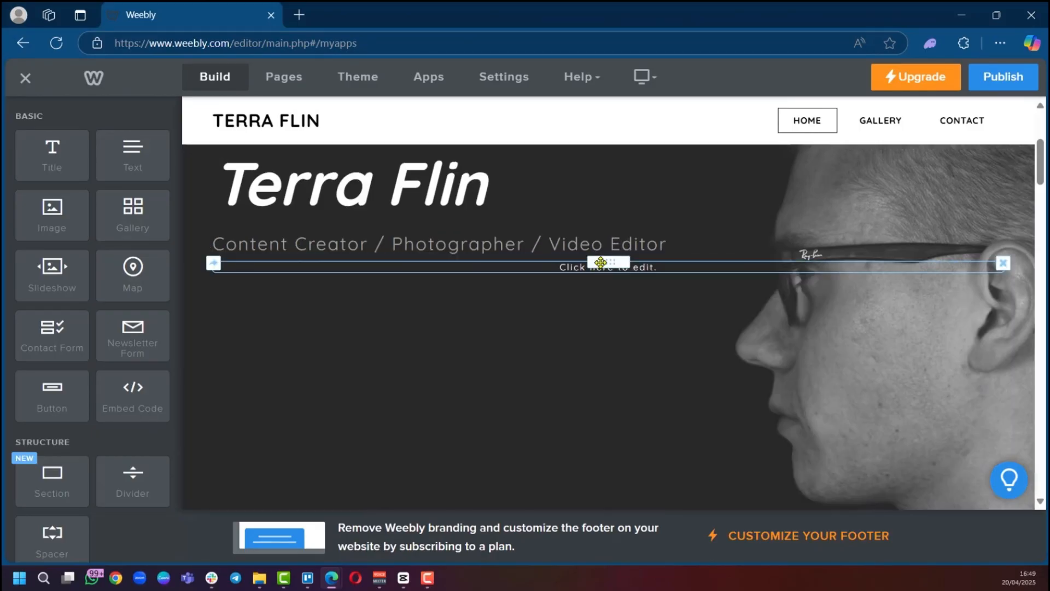
pyautogui.moveTo(606, 262); pyautogui.dragTo(562, 393)
pyautogui.click(623, 336)
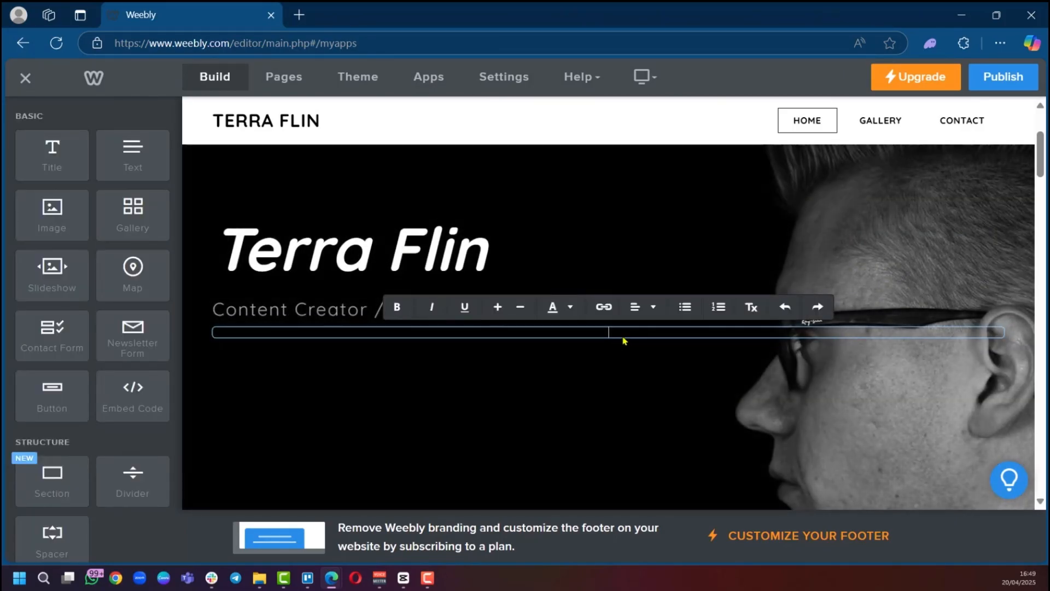
pyautogui.write('The next Level. Inspire to Greatness')
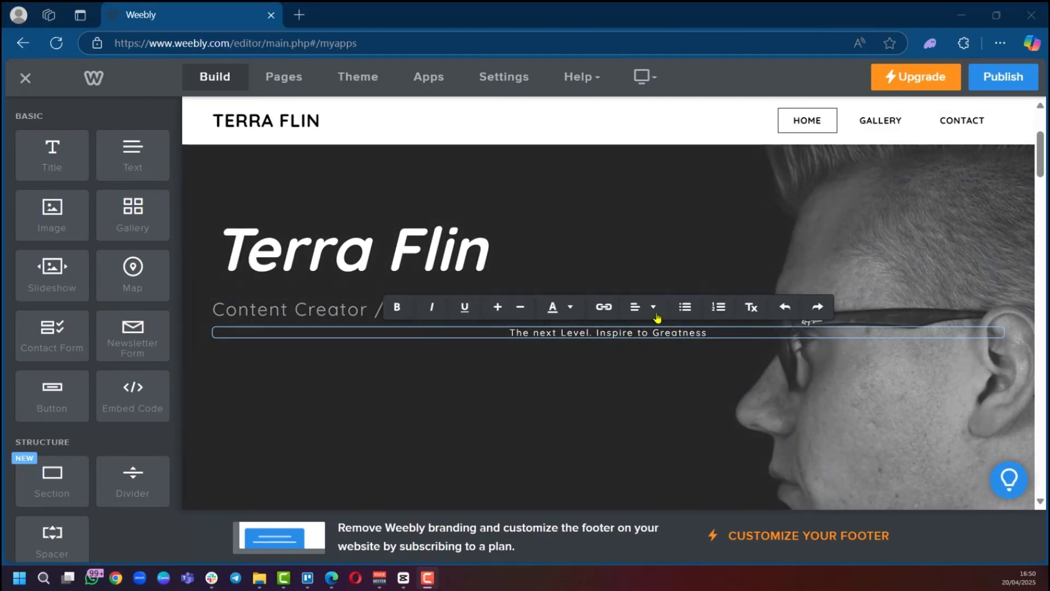
# Step: Left-align the tagline, after briefly trying right alignment
pyautogui.click(657, 318)
pyautogui.click(505, 375)
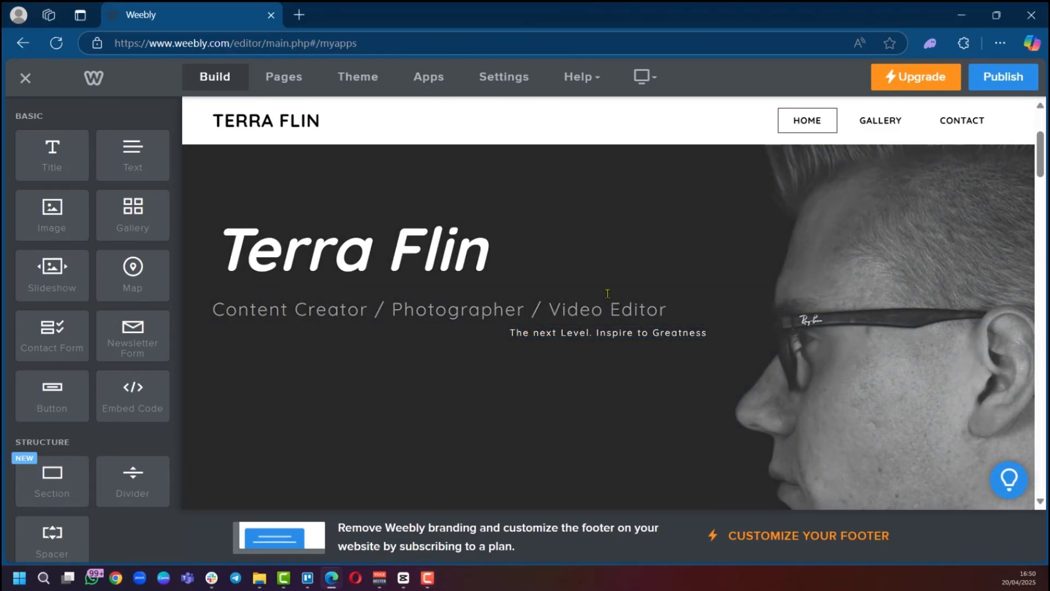
pyautogui.click(604, 332)
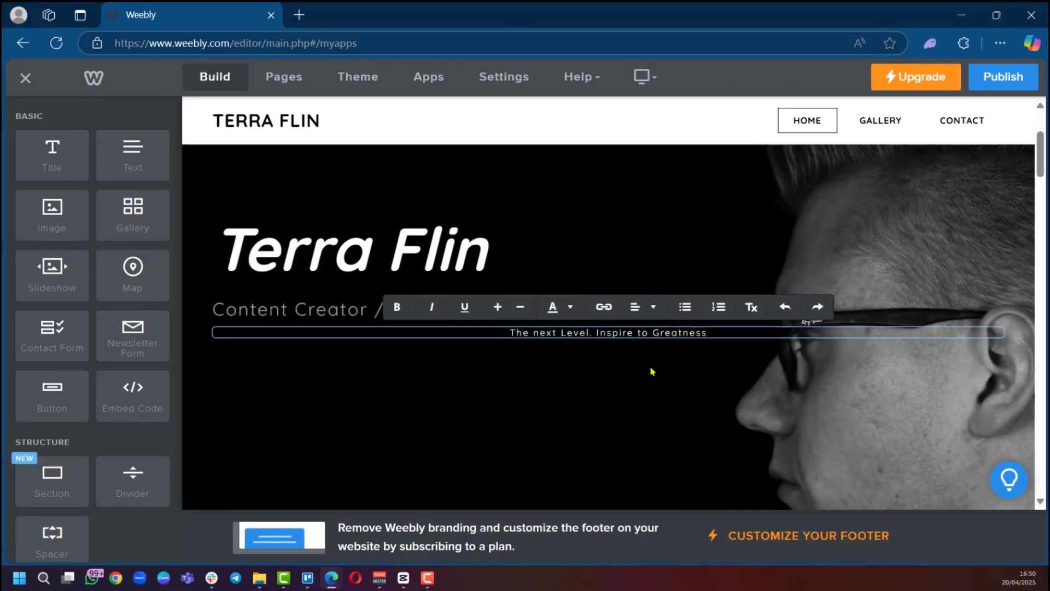
pyautogui.click(635, 313)
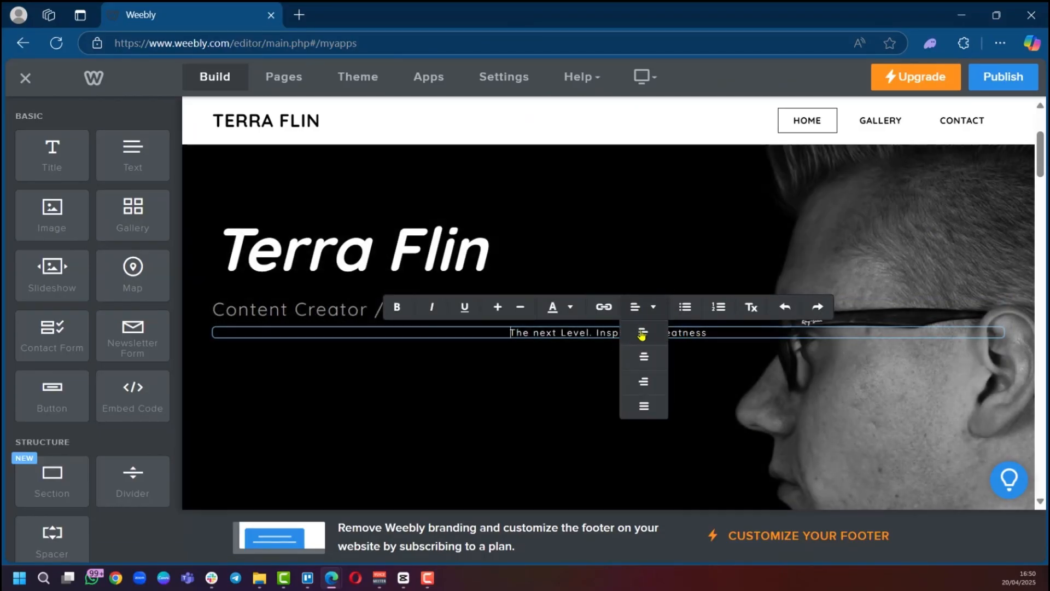
pyautogui.click(642, 334)
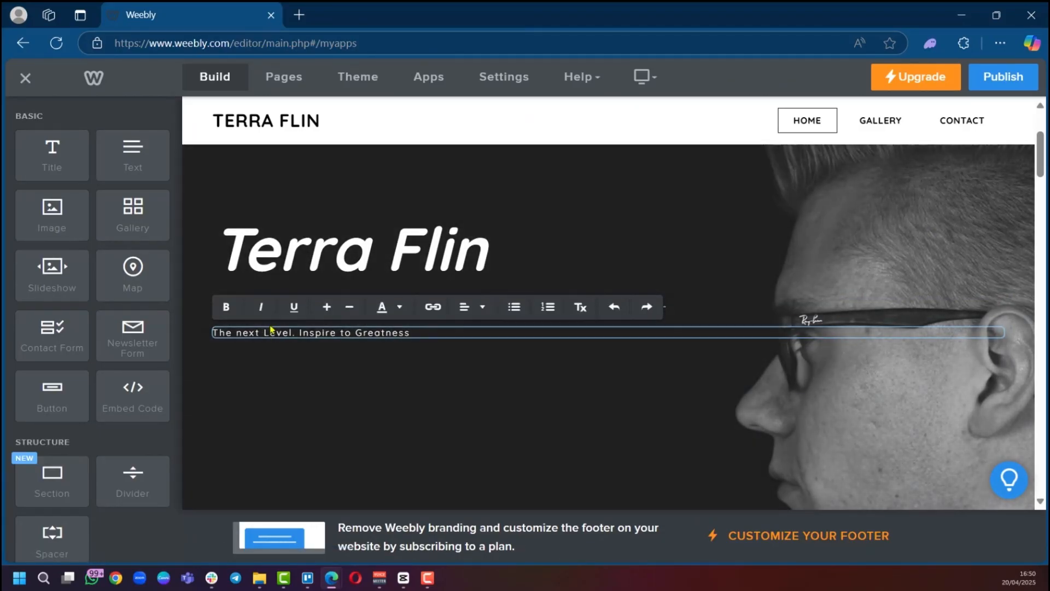
pyautogui.click(361, 379)
pyautogui.click(314, 333)
pyautogui.click(465, 308)
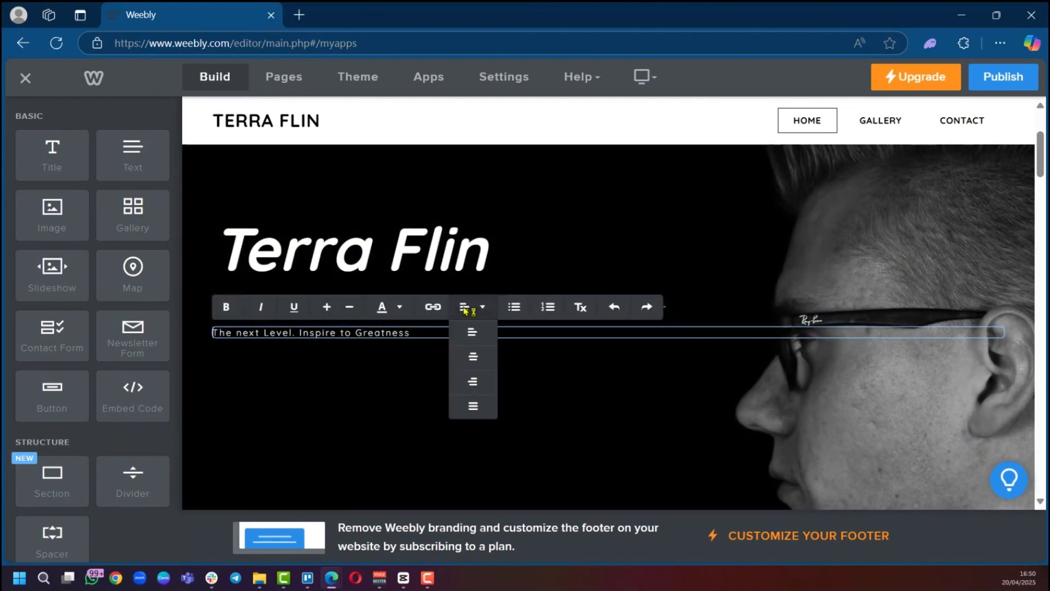
pyautogui.click(471, 390)
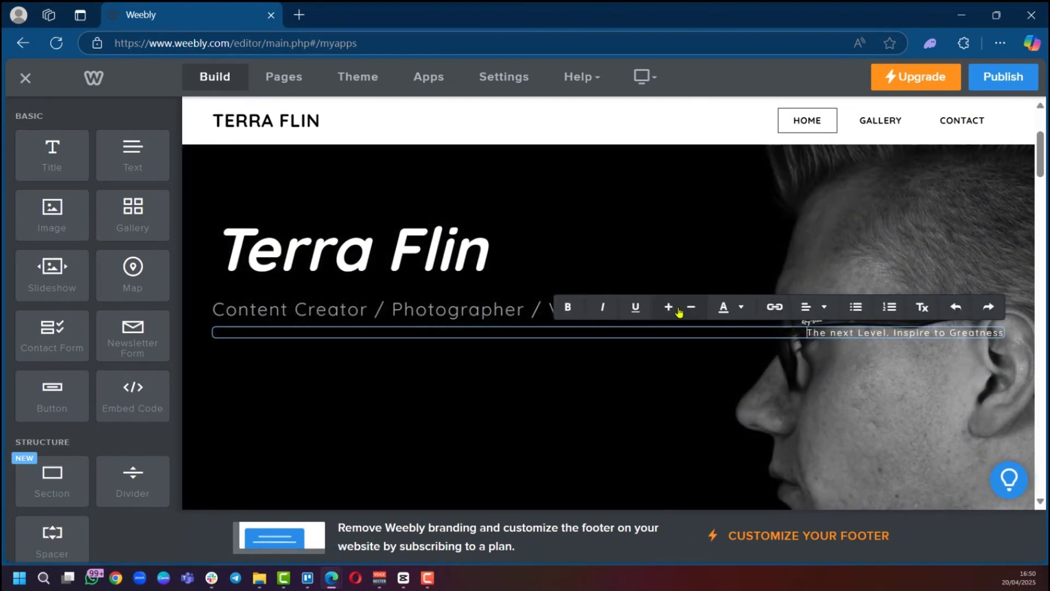
pyautogui.click(814, 306)
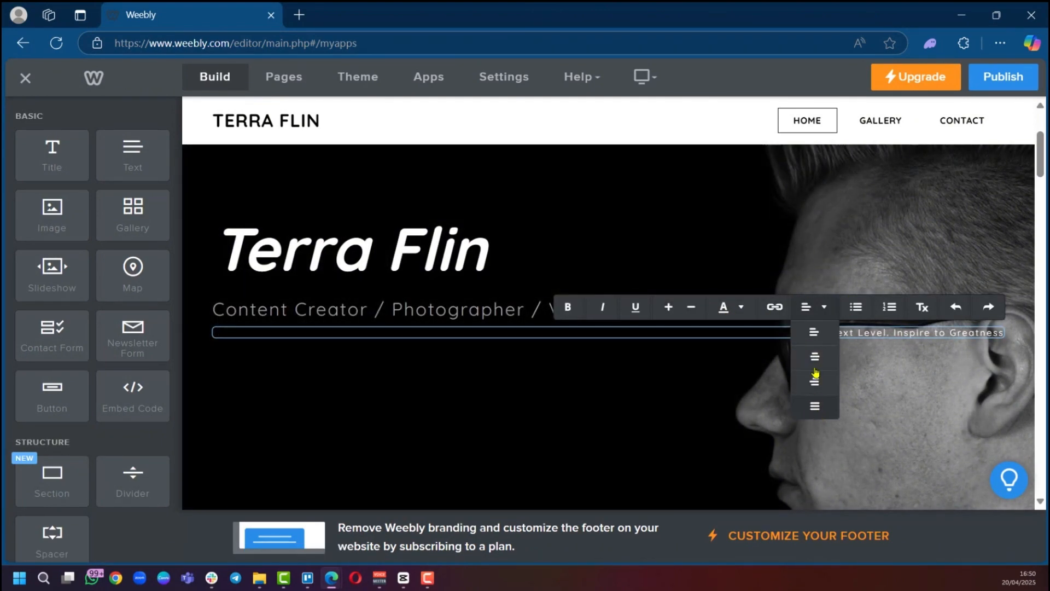
pyautogui.click(813, 336)
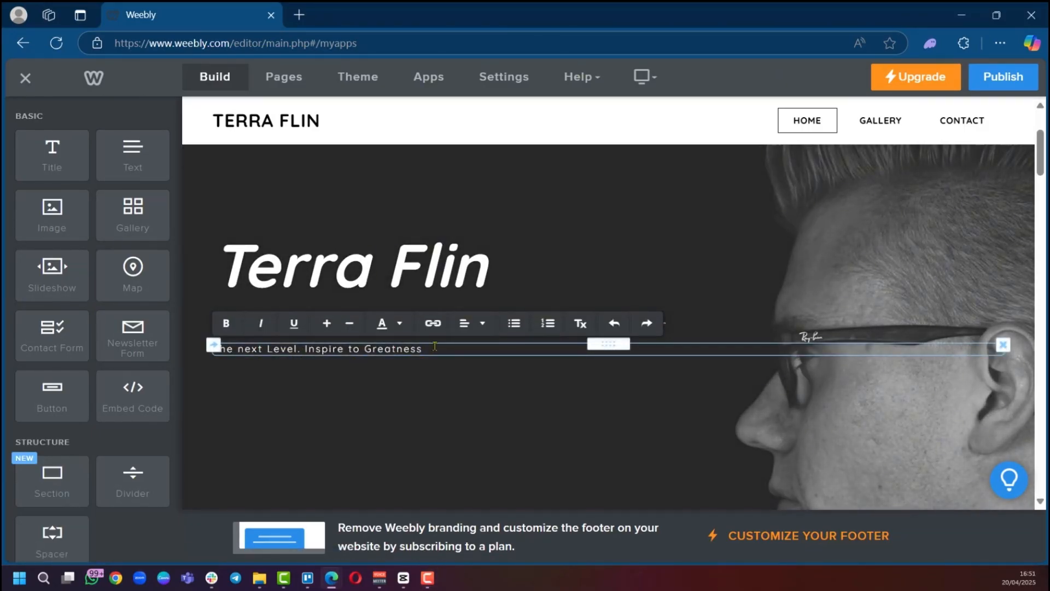
# Step: Enlarge the tagline's font size by two steps
pyautogui.moveTo(435, 346); pyautogui.dragTo(276, 307)
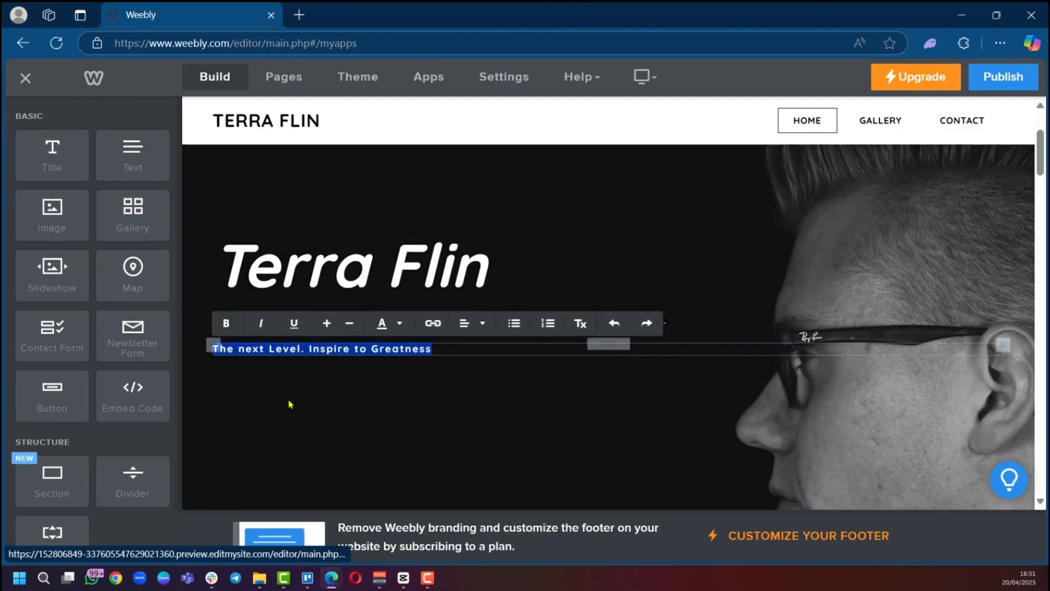
pyautogui.click(326, 324)
pyautogui.click(474, 414)
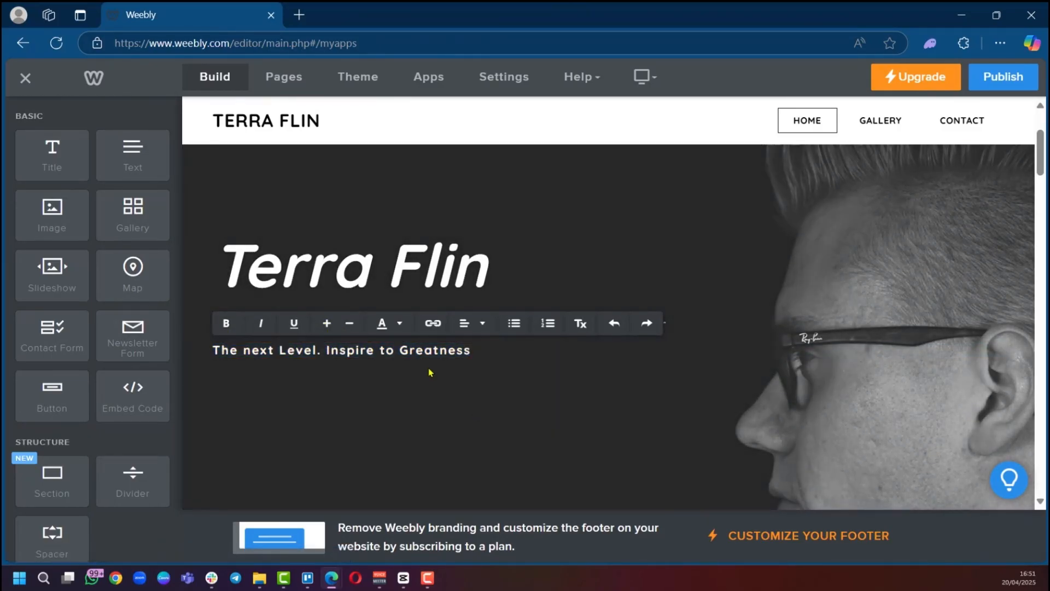
pyautogui.click(724, 207)
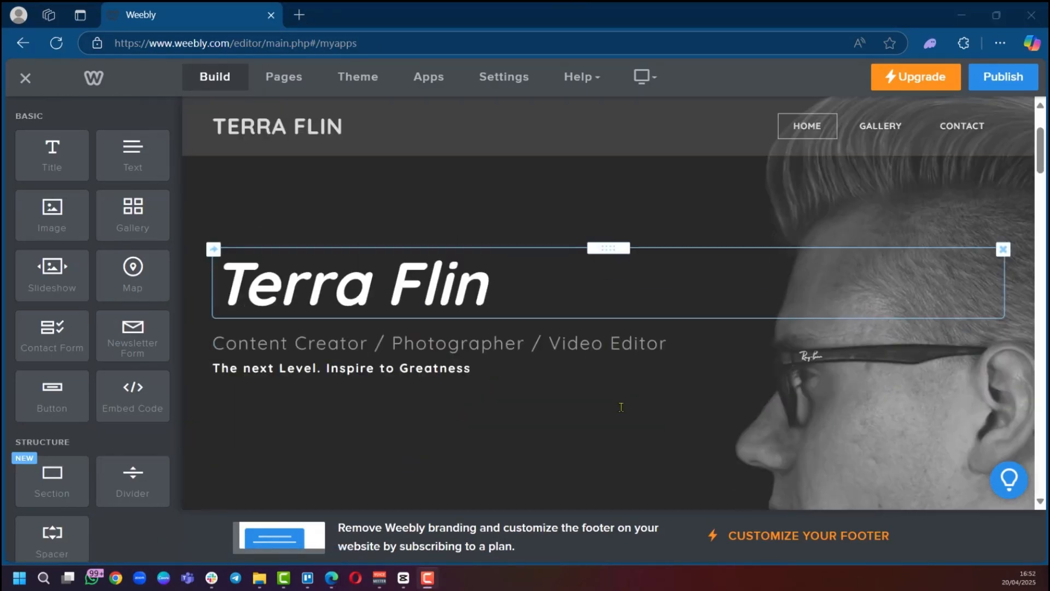
# Step: Try the Parallax and Reveal scrolling effects on the header background and preview them
pyautogui.scroll(-5, 640, 424)
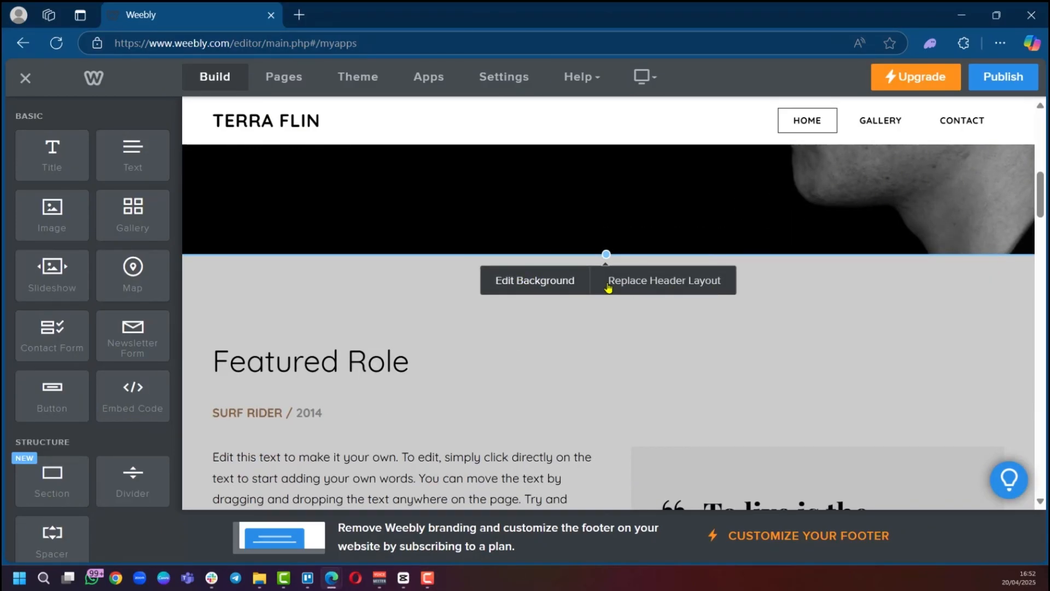
pyautogui.click(539, 282)
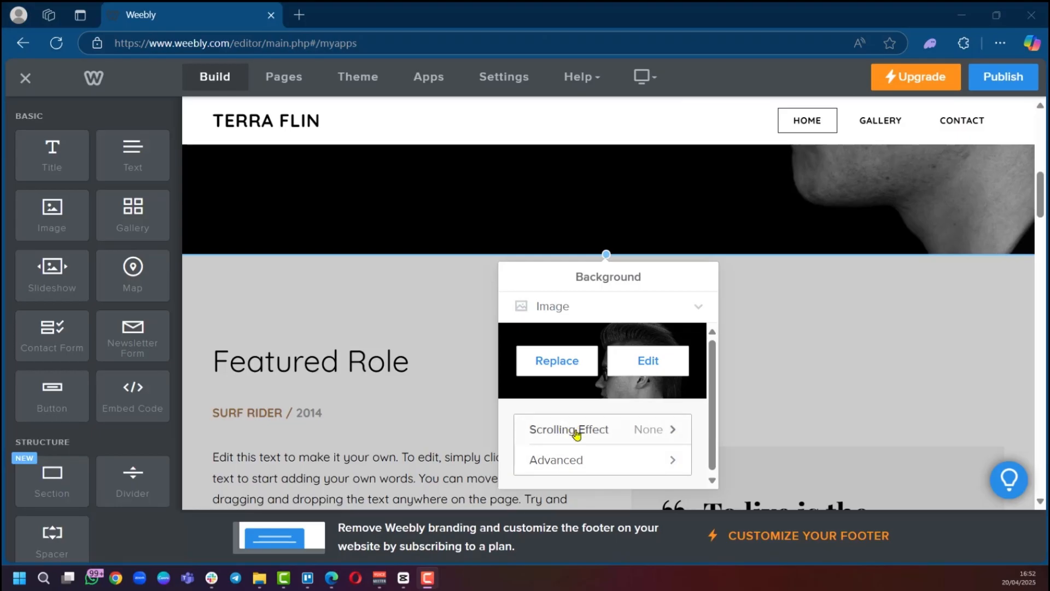
pyautogui.click(642, 434)
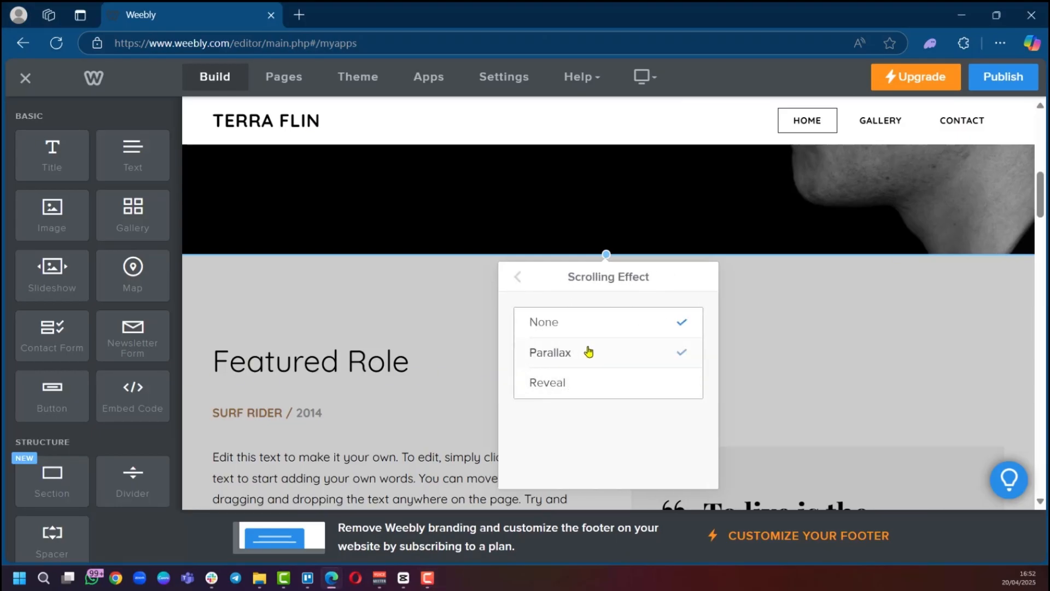
pyautogui.click(588, 352)
pyautogui.click(641, 382)
pyautogui.click(593, 354)
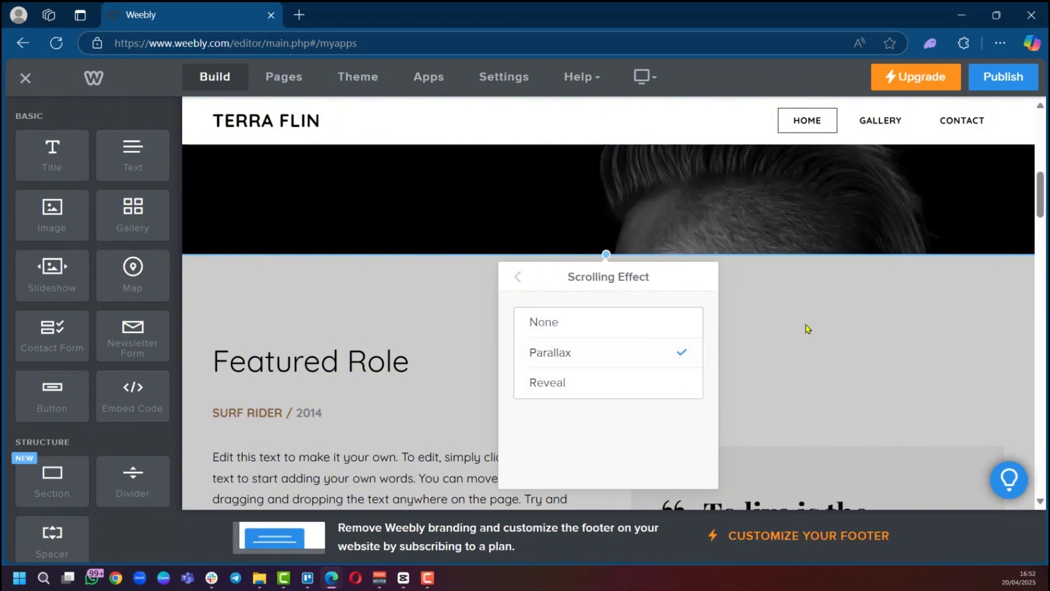
pyautogui.click(802, 328)
pyautogui.scroll(5, 741, 356)
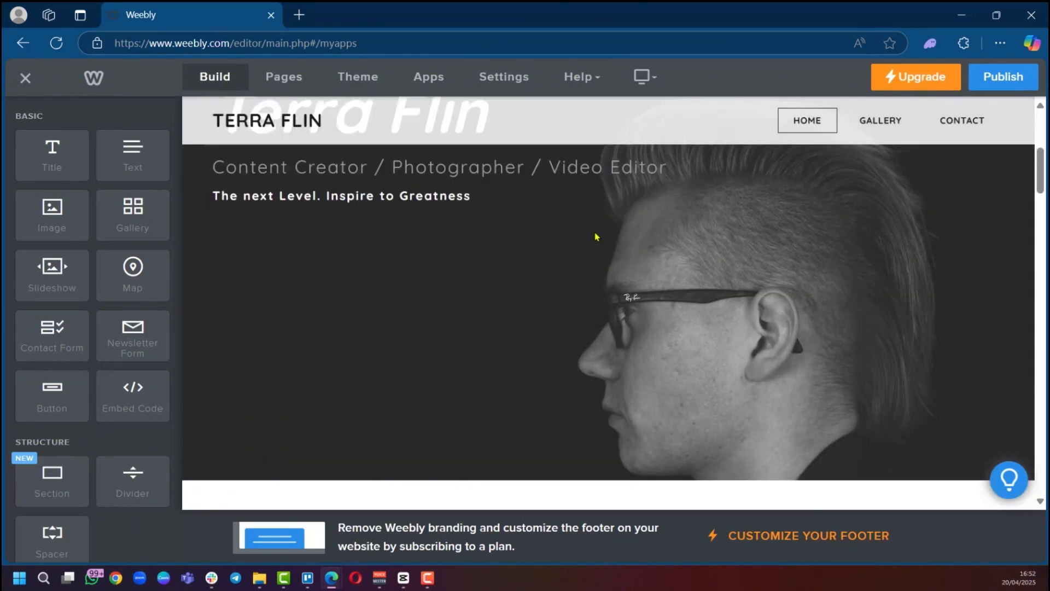
pyautogui.scroll(-3, 596, 236)
pyautogui.scroll(5, 596, 235)
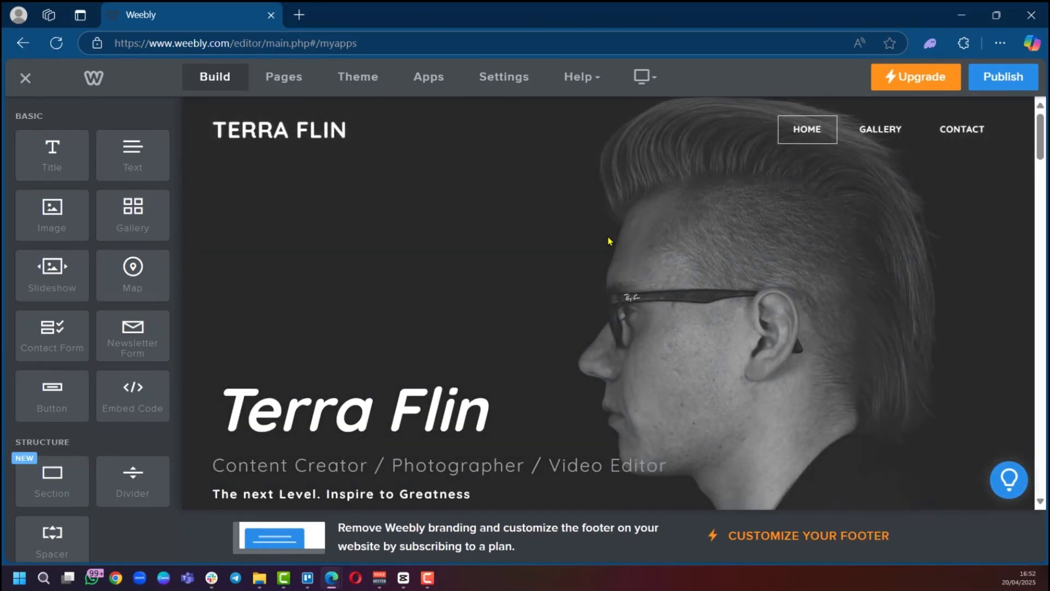
pyautogui.scroll(-4, 608, 241)
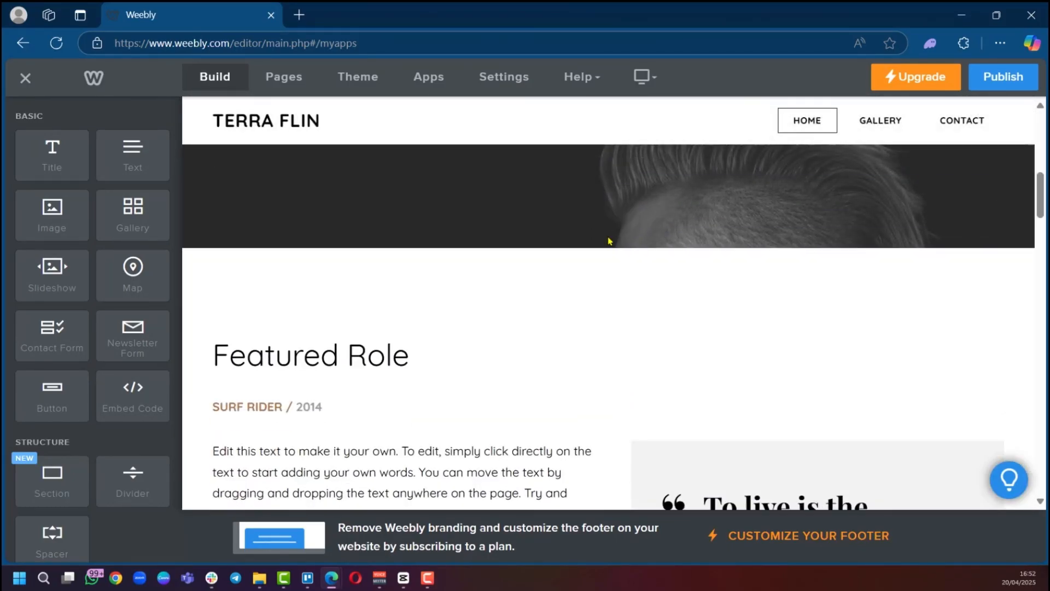
pyautogui.scroll(-2, 609, 240)
pyautogui.scroll(5, 611, 239)
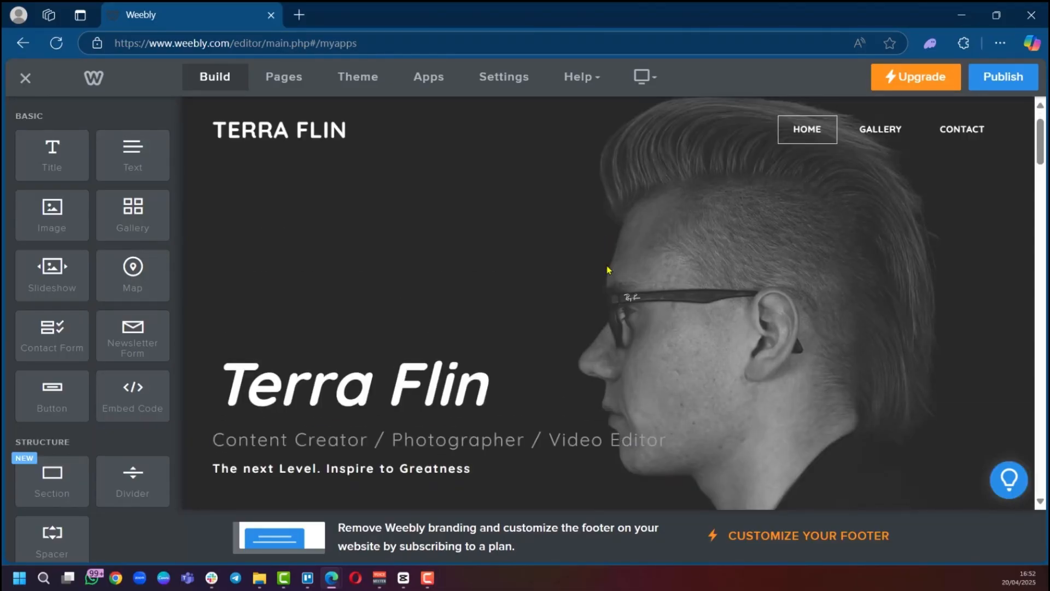
# Step: Set the header background's scrolling effect to Reveal and preview it by scrolling
pyautogui.click(611, 365)
pyautogui.scroll(-6, 611, 371)
pyautogui.scroll(2, 603, 339)
pyautogui.click(541, 284)
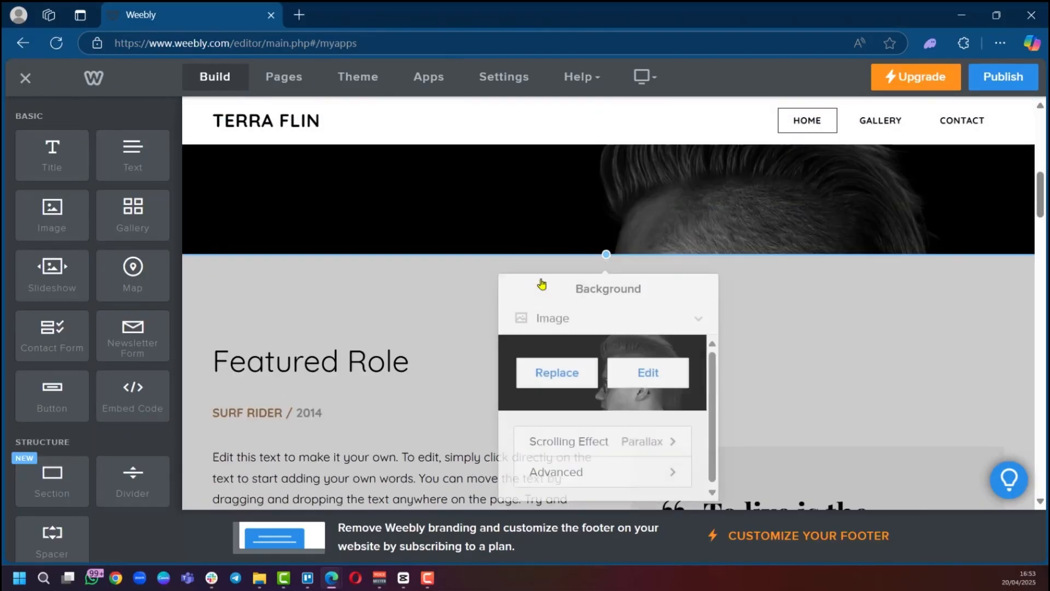
pyautogui.click(593, 429)
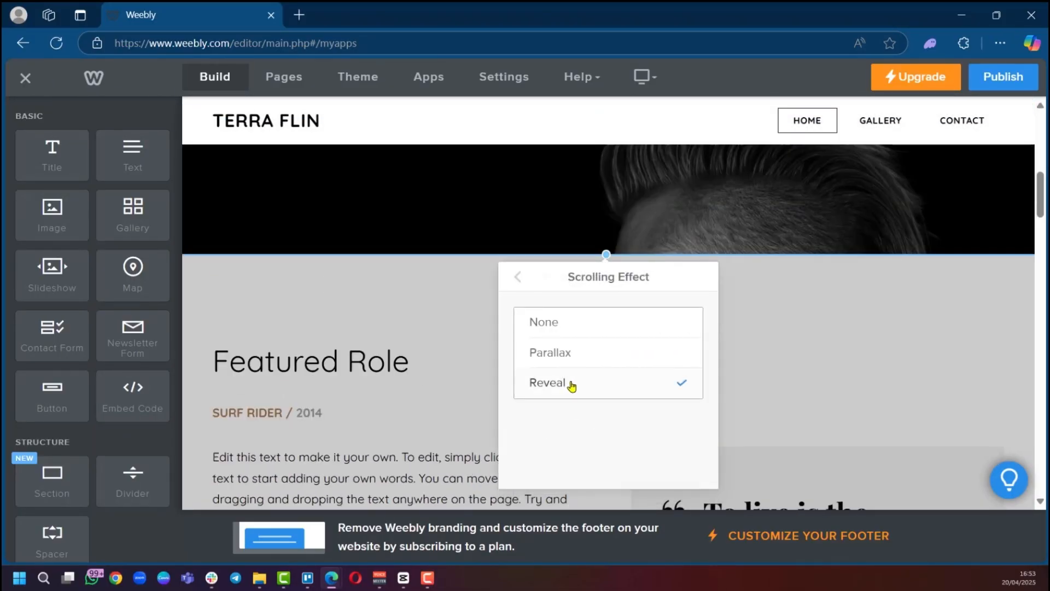
pyautogui.scroll(6, 651, 181)
pyautogui.scroll(-8, 469, 300)
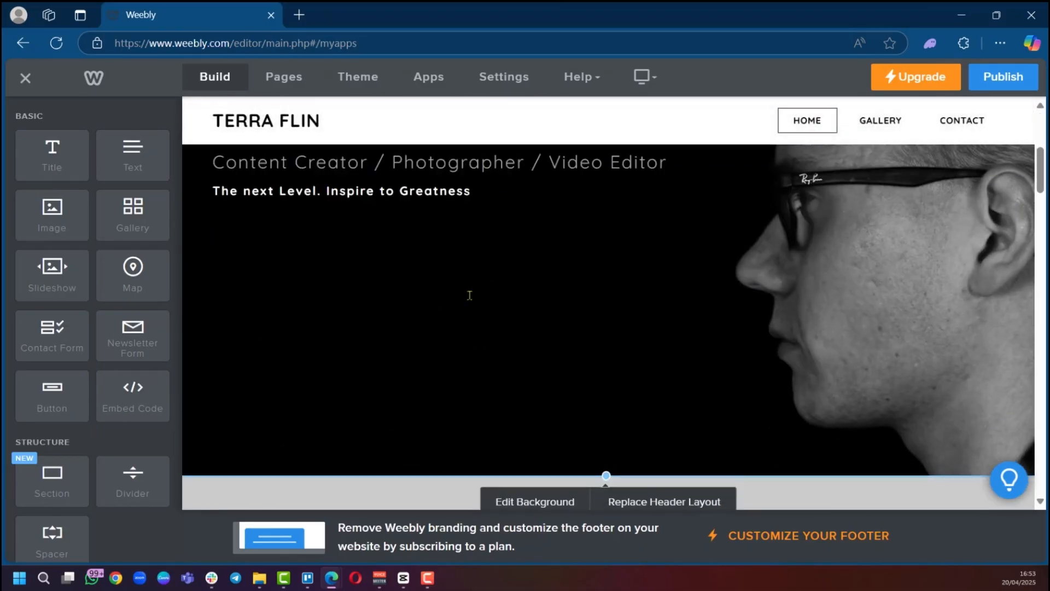
pyautogui.scroll(6, 469, 298)
pyautogui.scroll(2, 469, 298)
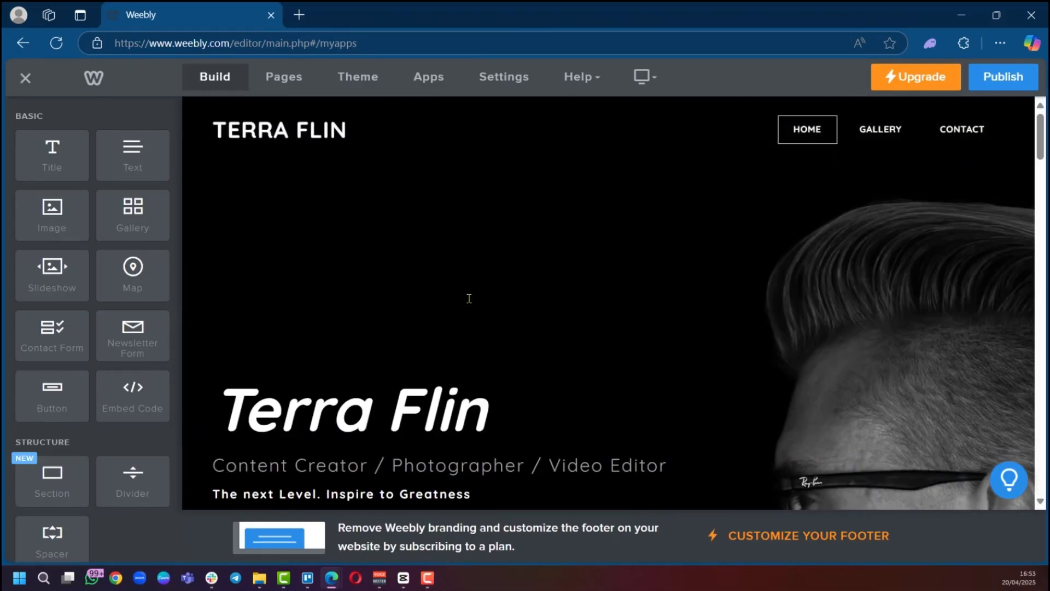
pyautogui.scroll(-4, 469, 306)
pyautogui.scroll(4, 468, 310)
pyautogui.scroll(-1, 298, 316)
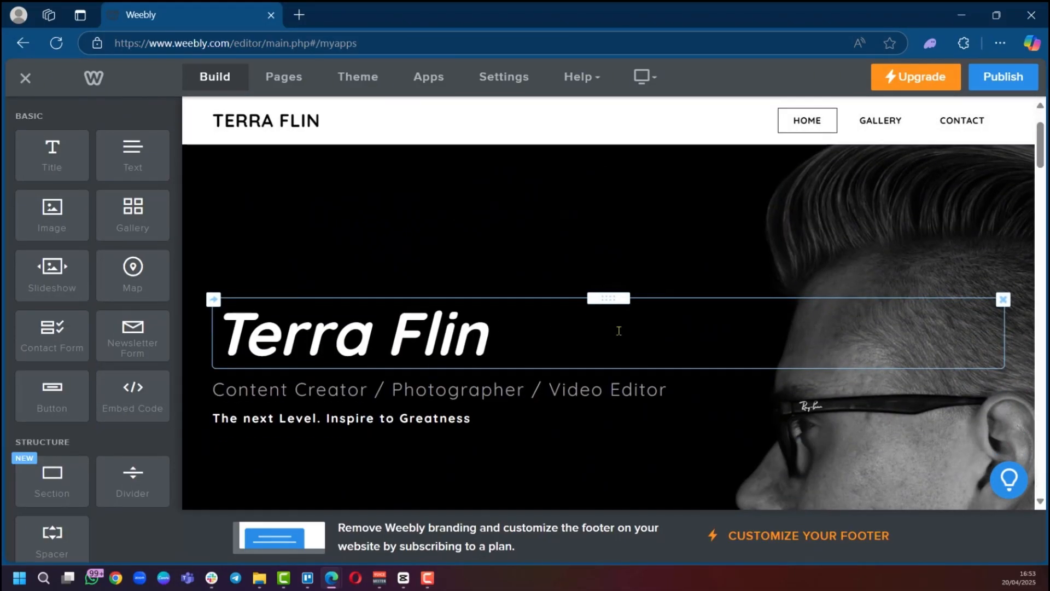
pyautogui.scroll(-3, 615, 362)
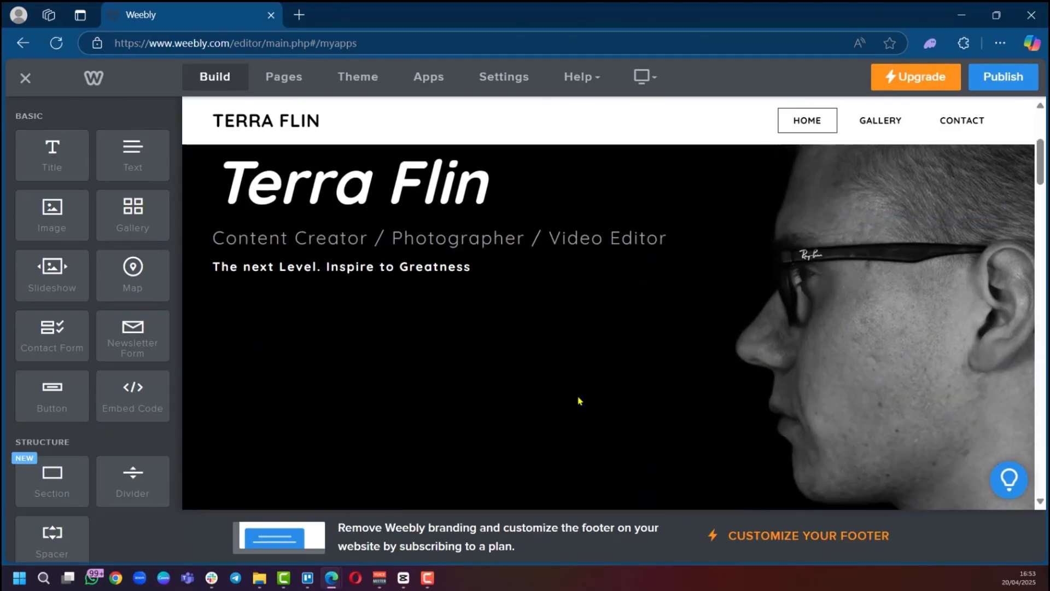
pyautogui.scroll(-3, 722, 385)
pyautogui.scroll(7, 704, 379)
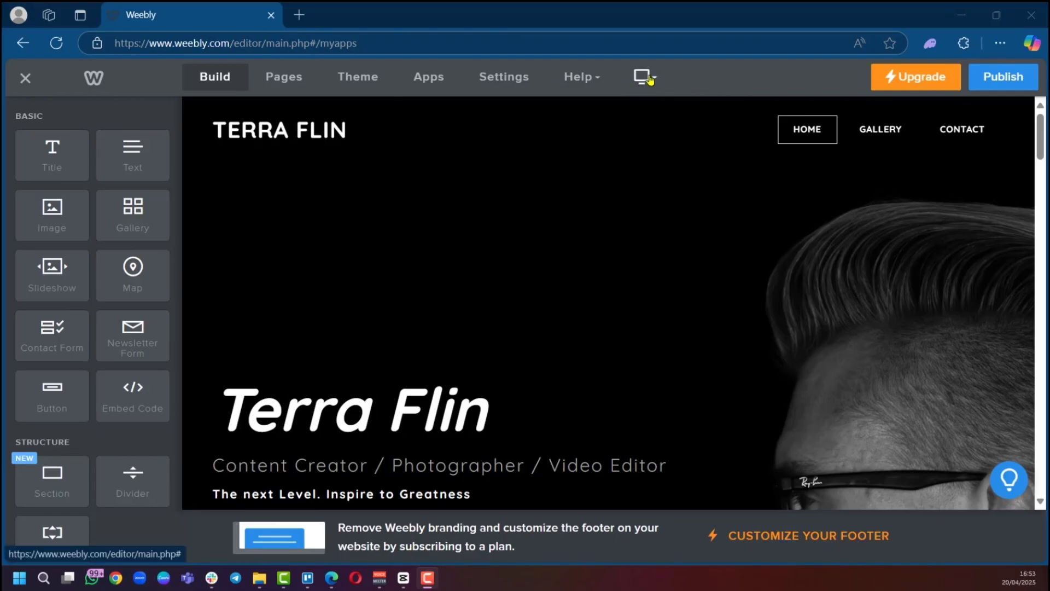
pyautogui.click(644, 79)
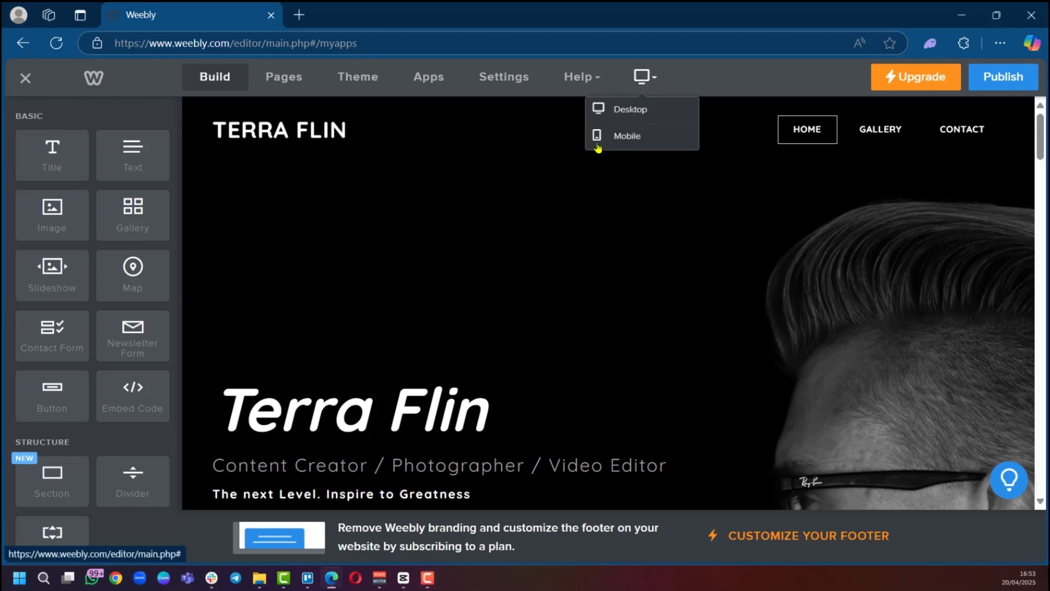
pyautogui.click(622, 136)
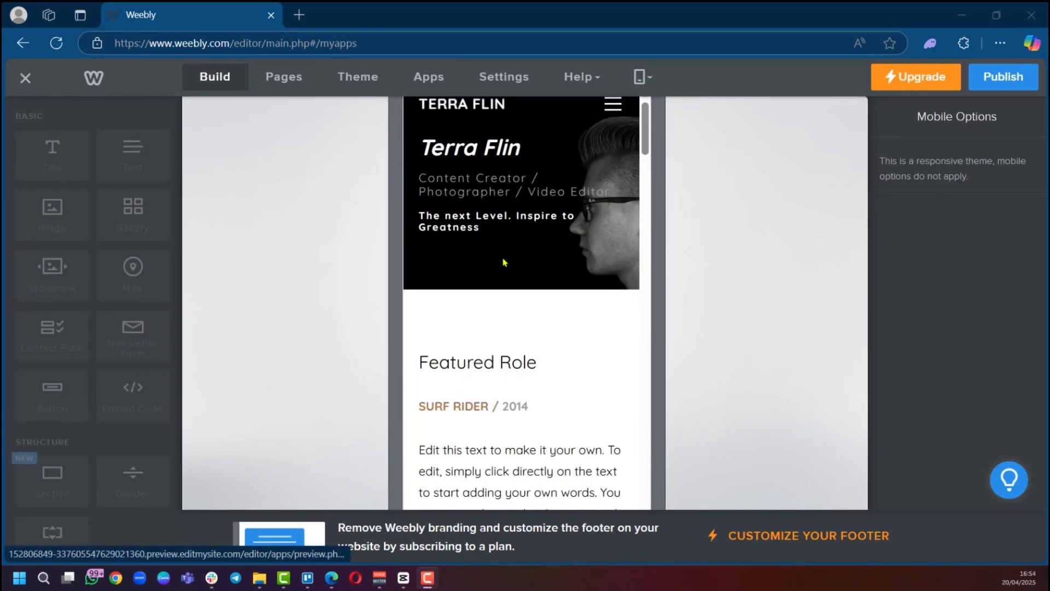
pyautogui.click(615, 108)
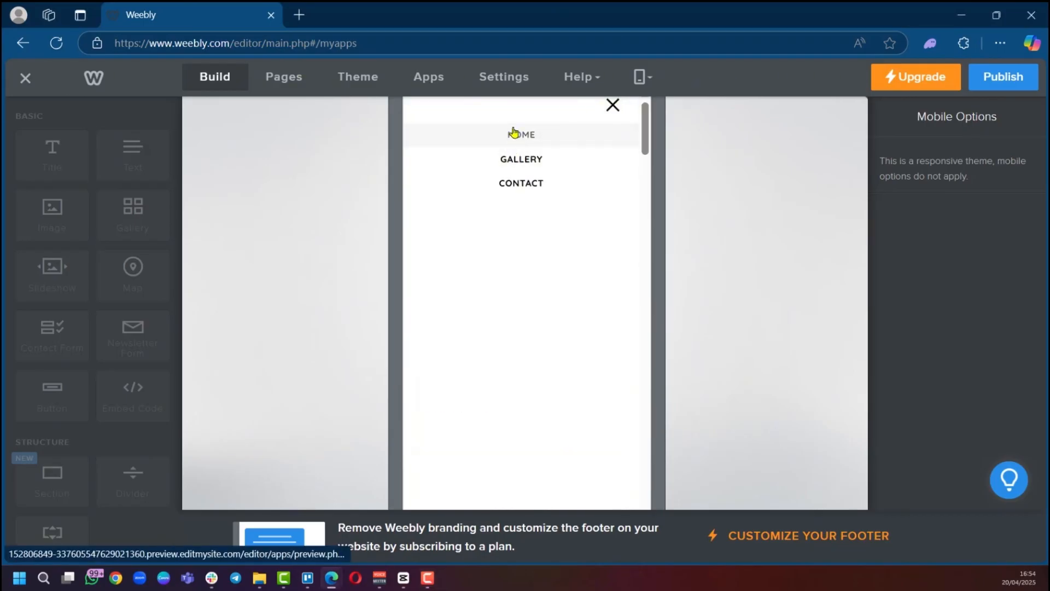
pyautogui.click(614, 105)
pyautogui.scroll(-5, 615, 310)
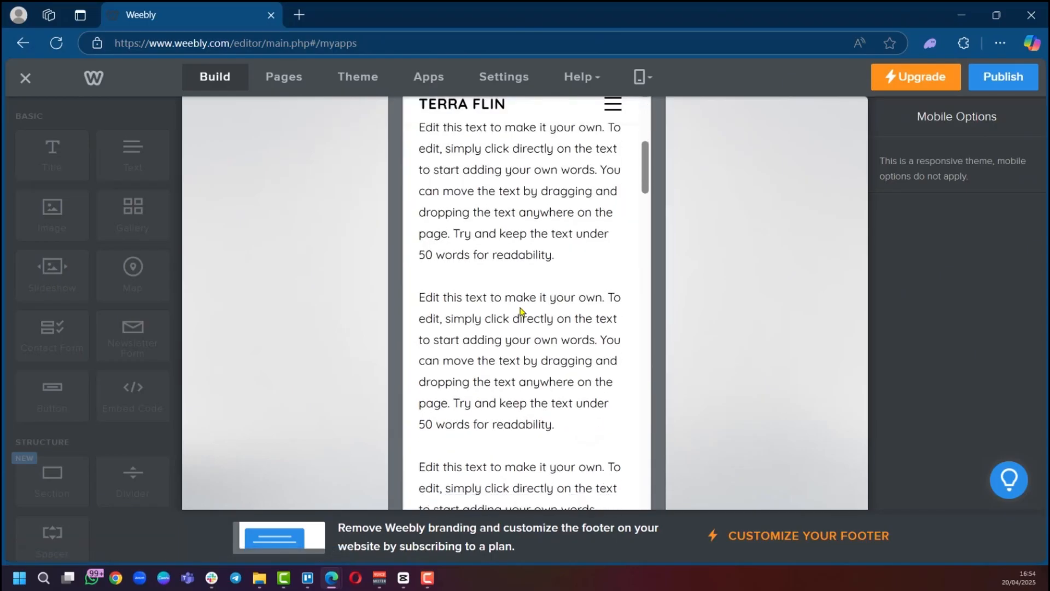
pyautogui.scroll(5, 521, 312)
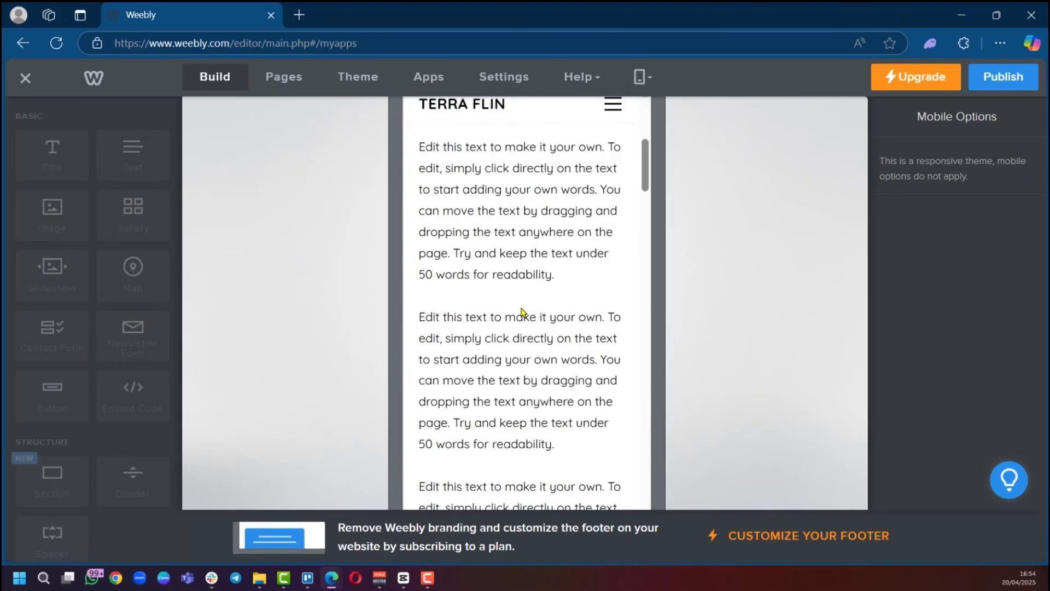
pyautogui.click(646, 75)
pyautogui.click(645, 106)
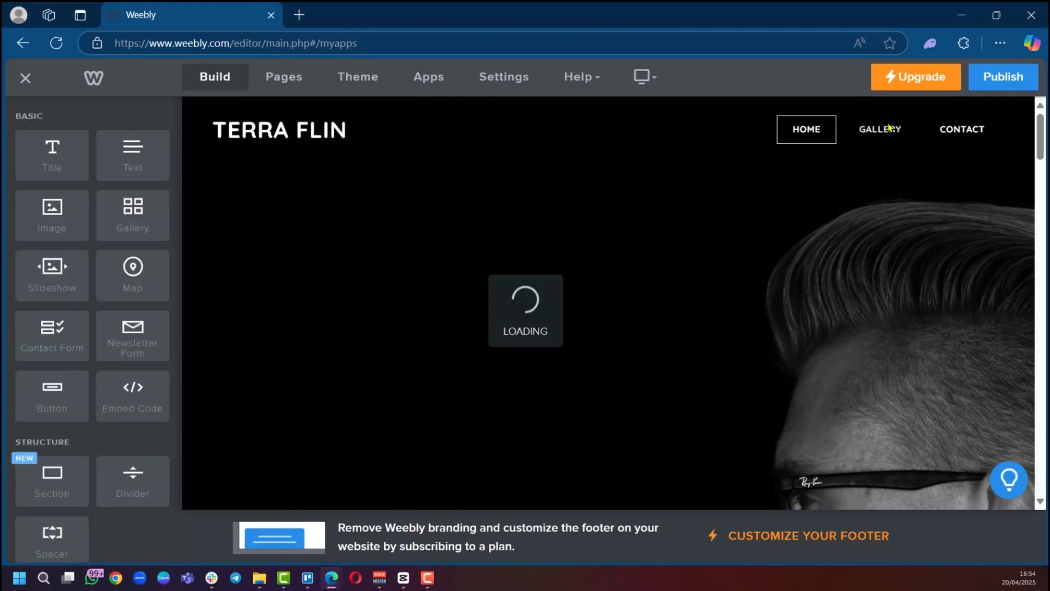
# Step: Open the Gallery page and look through its photo grid
pyautogui.click(884, 133)
pyautogui.scroll(-2, 405, 296)
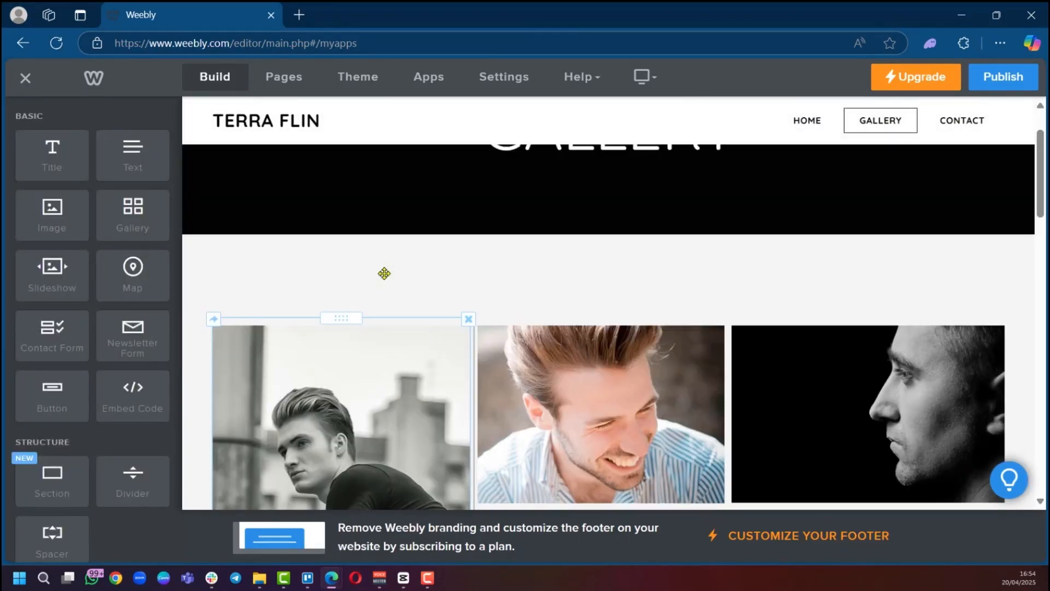
pyautogui.scroll(-3, 384, 275)
pyautogui.scroll(-3, 385, 278)
pyautogui.scroll(4, 387, 281)
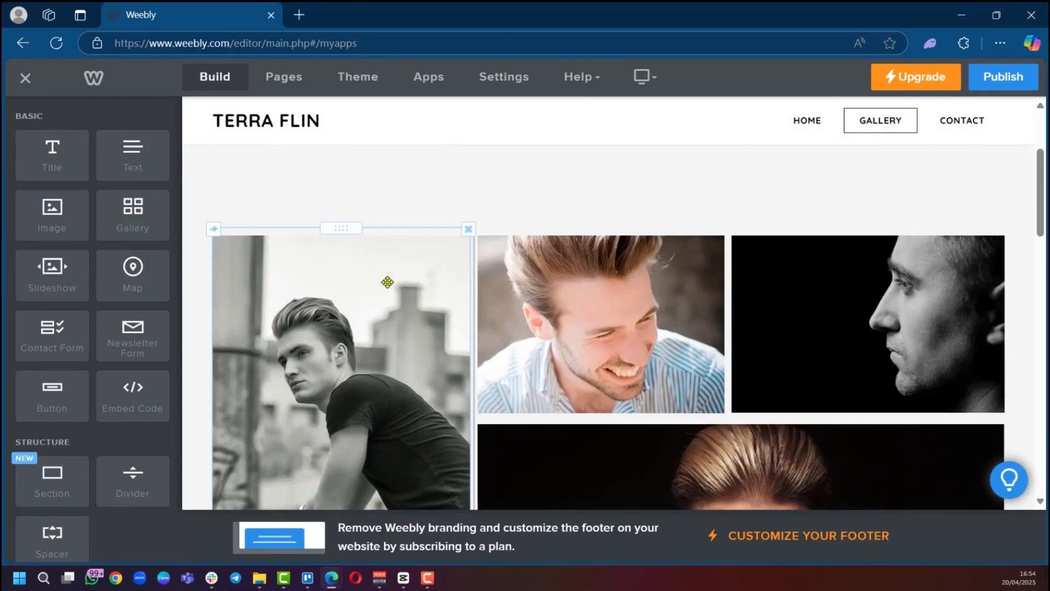
pyautogui.scroll(-3, 422, 312)
pyautogui.scroll(-3, 515, 316)
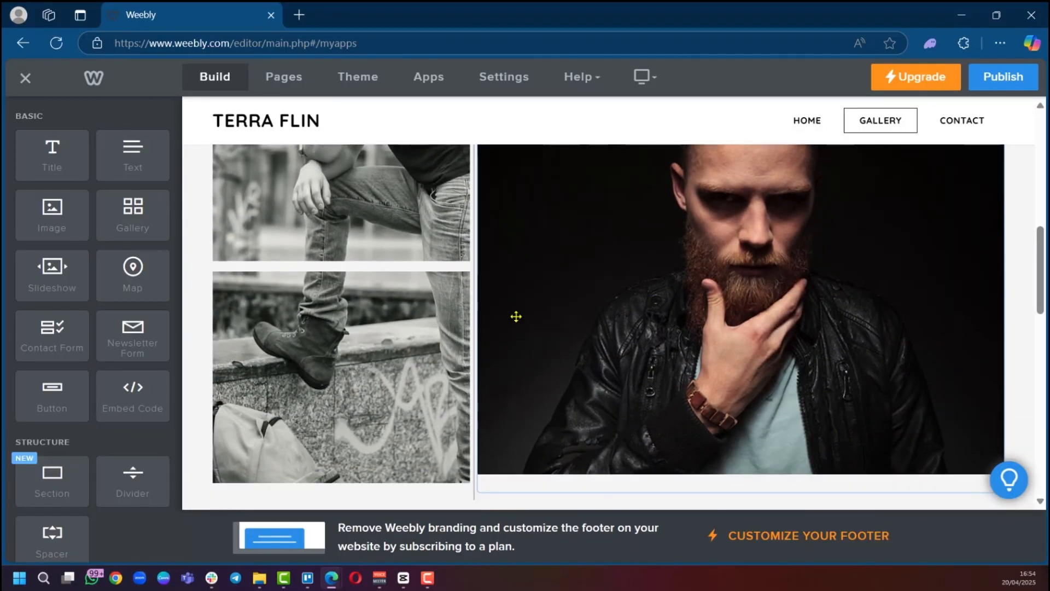
pyautogui.scroll(3, 516, 314)
pyautogui.scroll(-5, 534, 412)
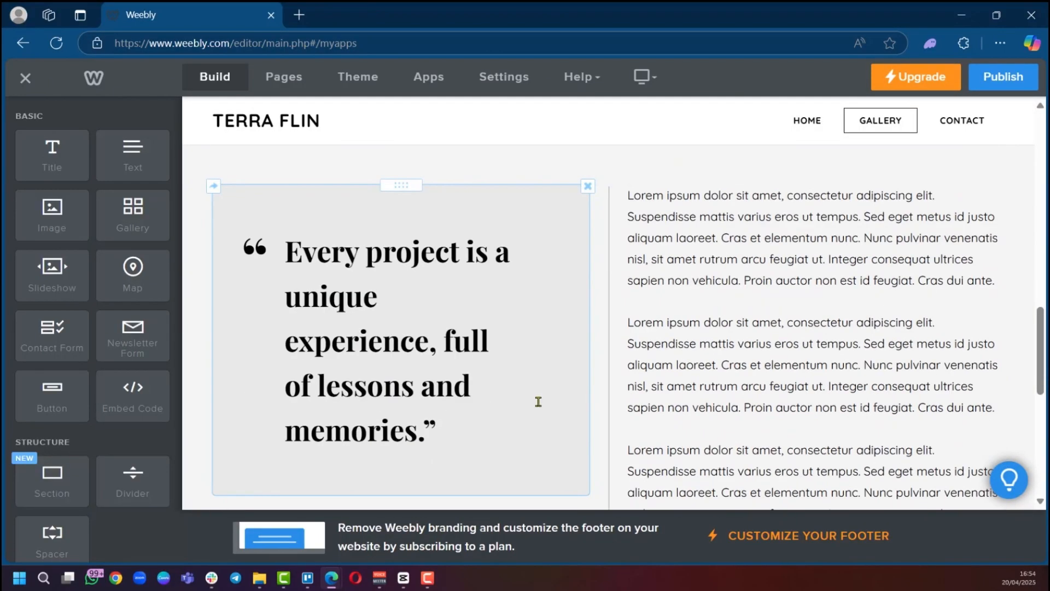
pyautogui.scroll(10, 540, 403)
pyautogui.scroll(-4, 538, 401)
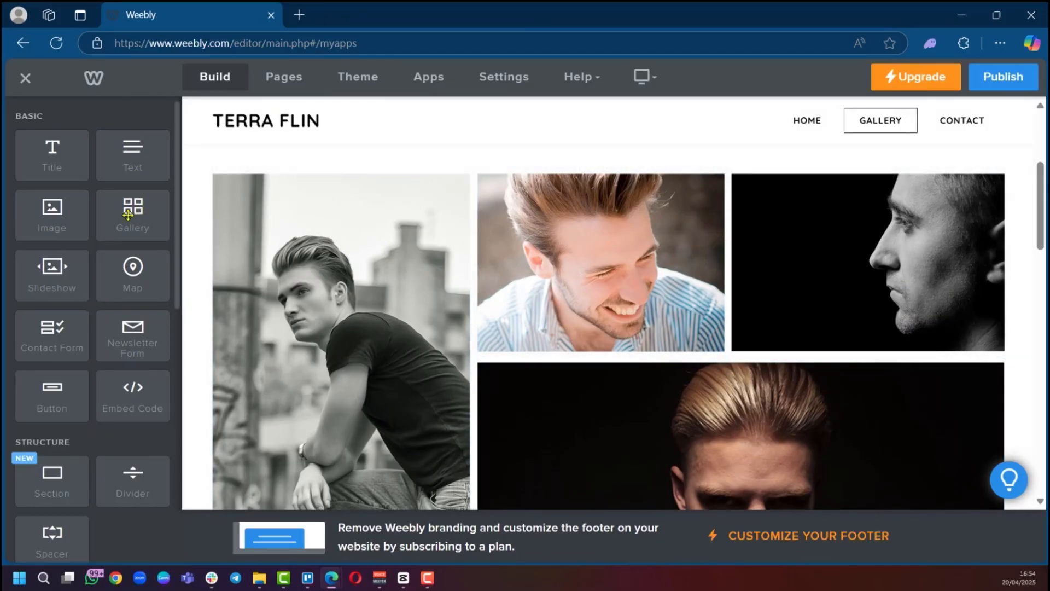
pyautogui.scroll(-5, 164, 236)
pyautogui.scroll(-9, 192, 260)
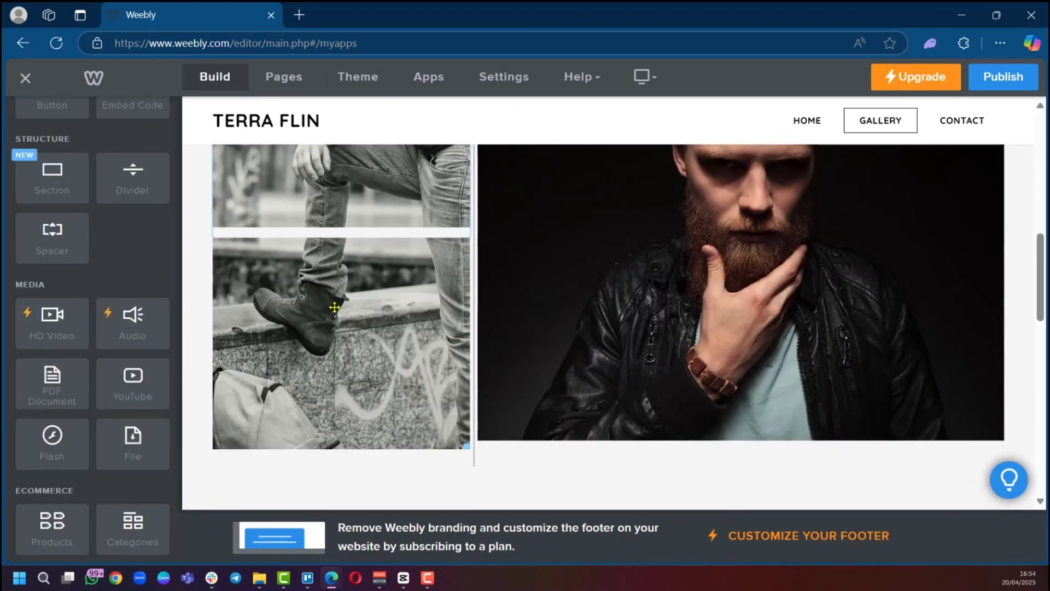
pyautogui.scroll(5, 71, 257)
# Step: Add an empty Gallery element below the photos, then delete it again
pyautogui.moveTo(146, 221); pyautogui.dragTo(309, 369)
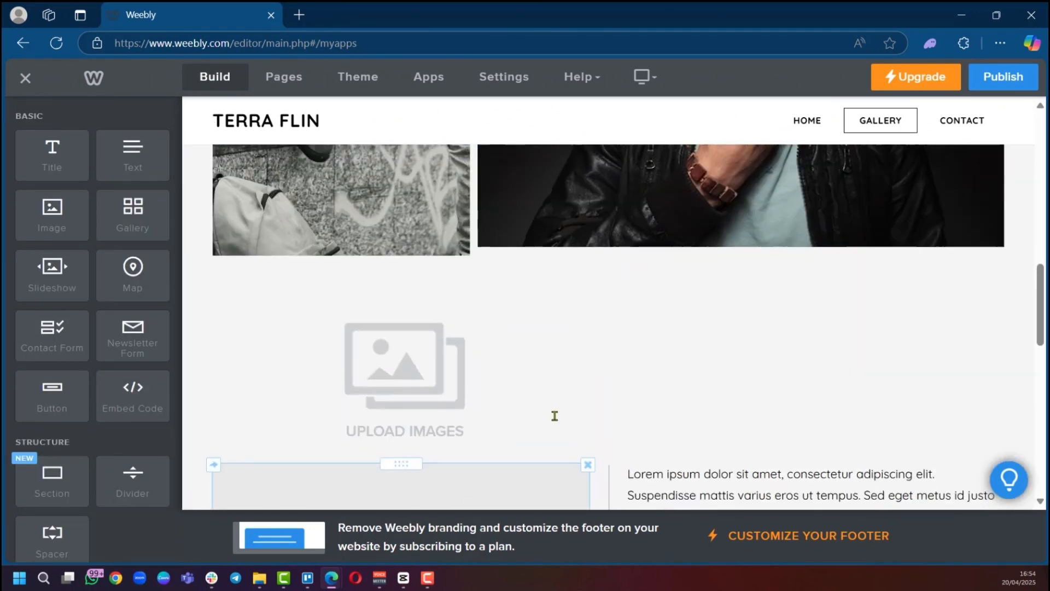
pyautogui.click(398, 355)
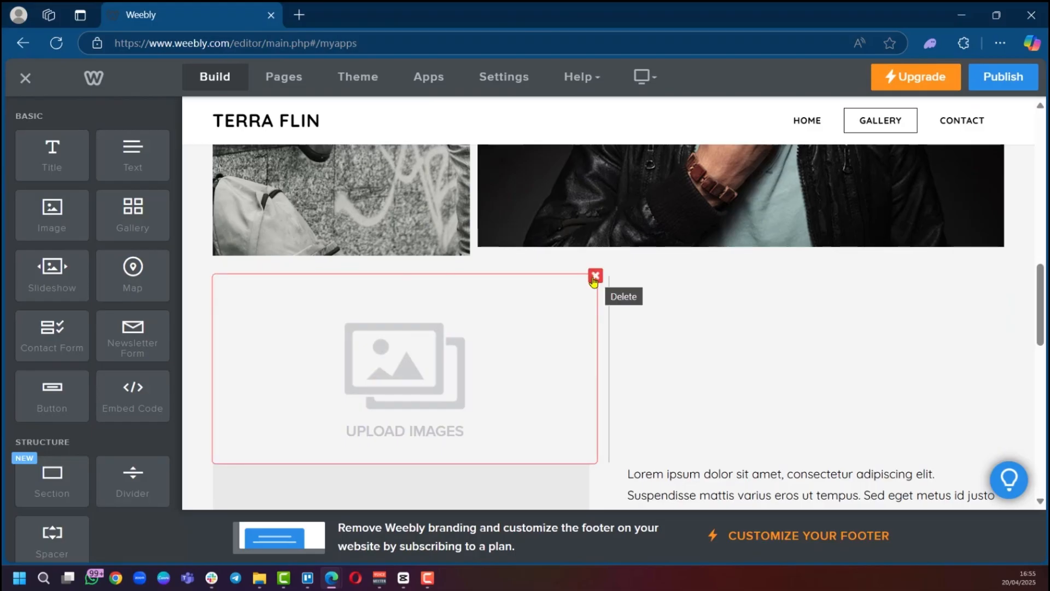
pyautogui.click(594, 276)
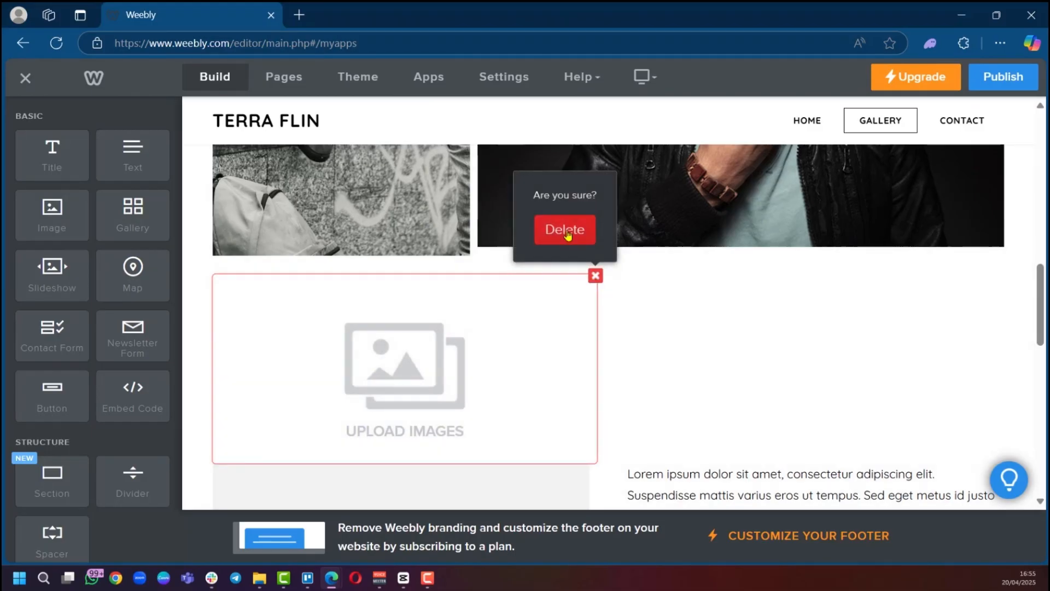
pyautogui.click(565, 230)
pyautogui.scroll(-8, 584, 464)
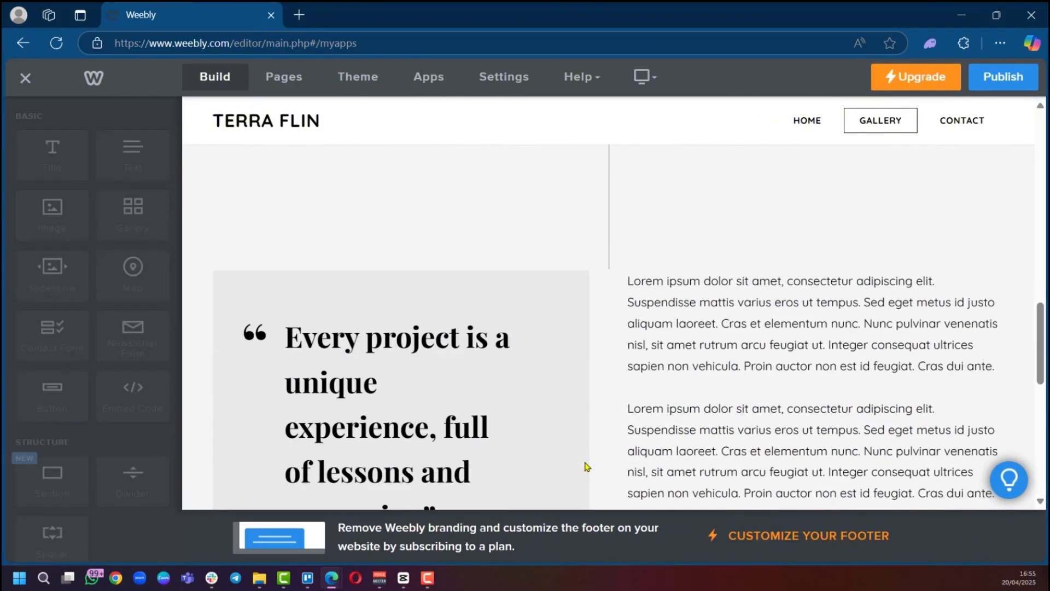
# Step: Link the Contact Me button to an email address, opening in a new window
pyautogui.scroll(8, 663, 390)
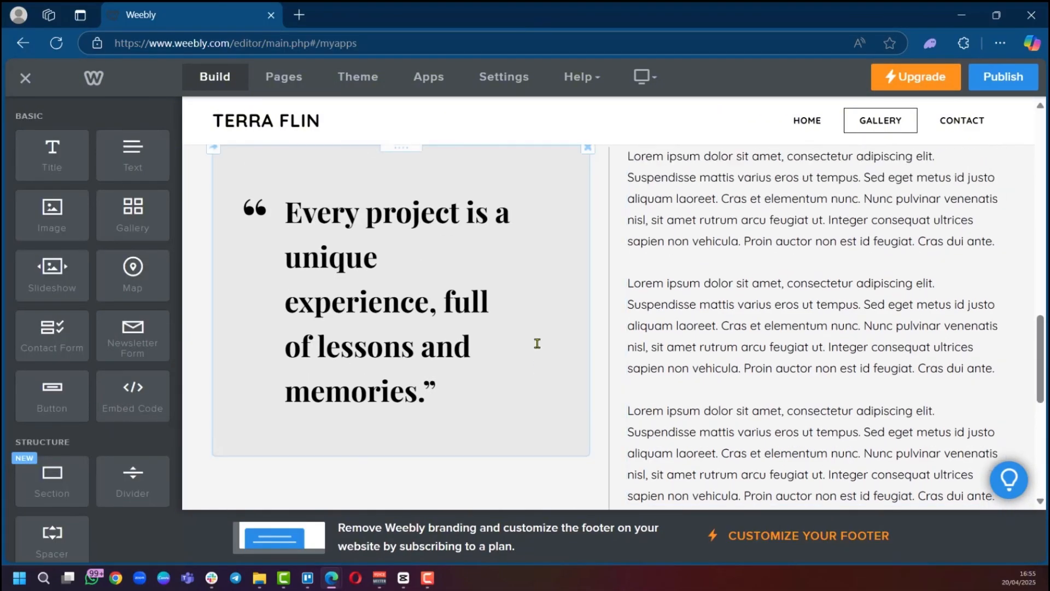
pyautogui.scroll(-4, 401, 390)
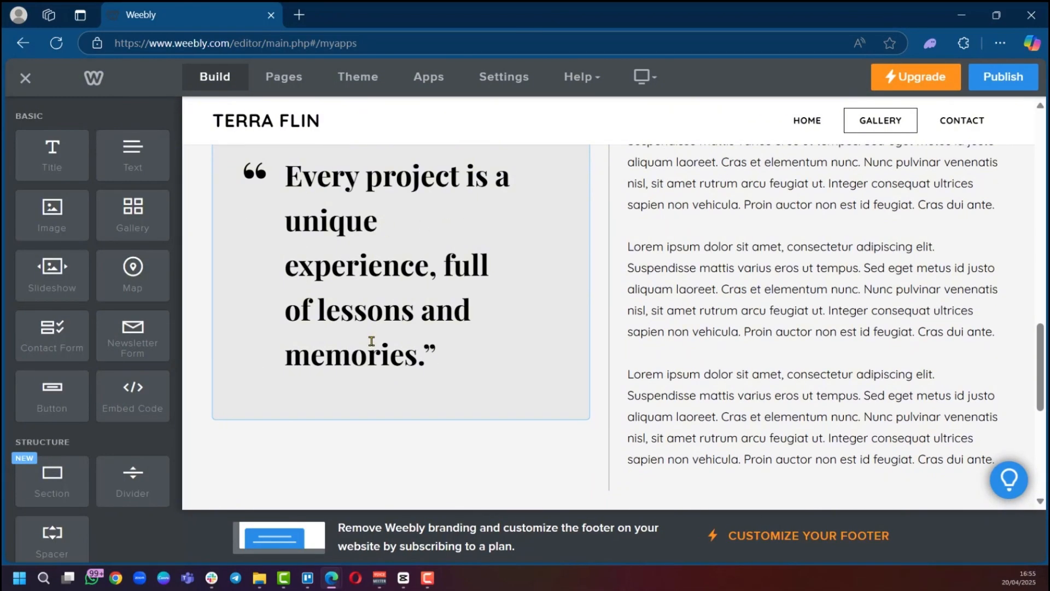
pyautogui.scroll(-7, 372, 341)
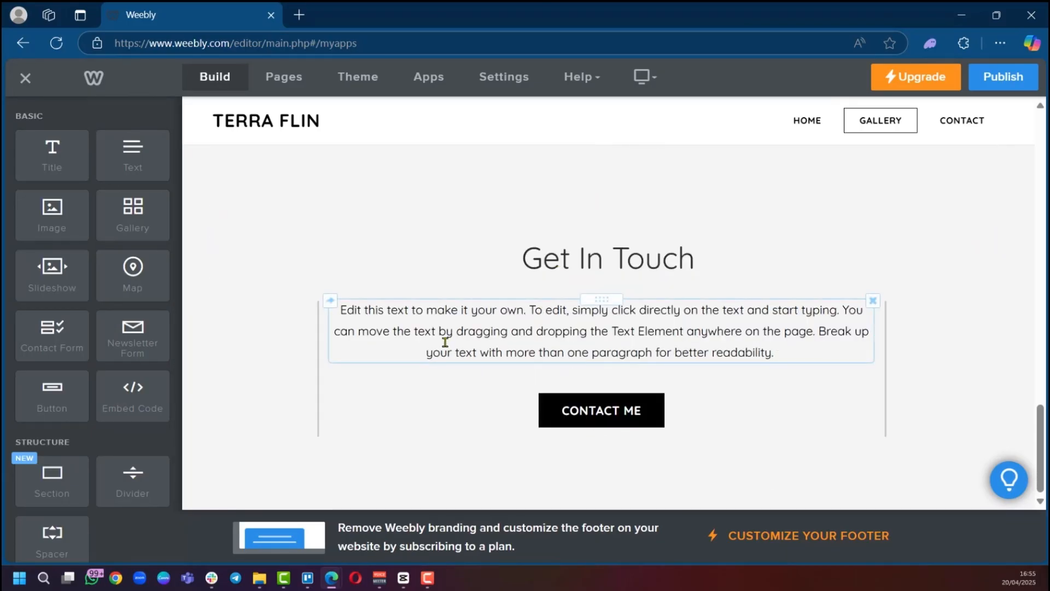
pyautogui.click(610, 414)
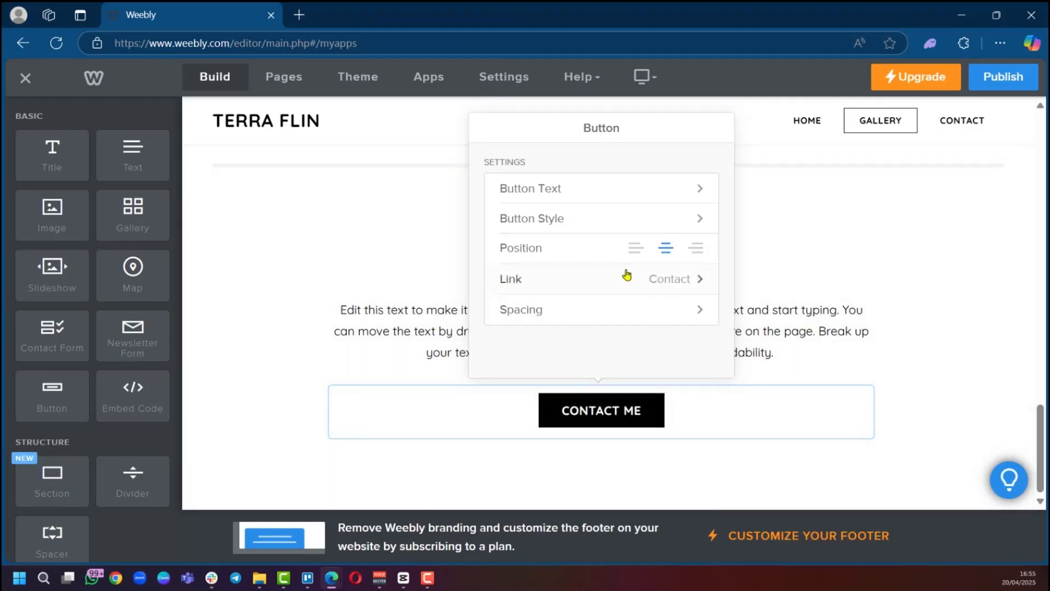
pyautogui.click(665, 281)
pyautogui.click(664, 212)
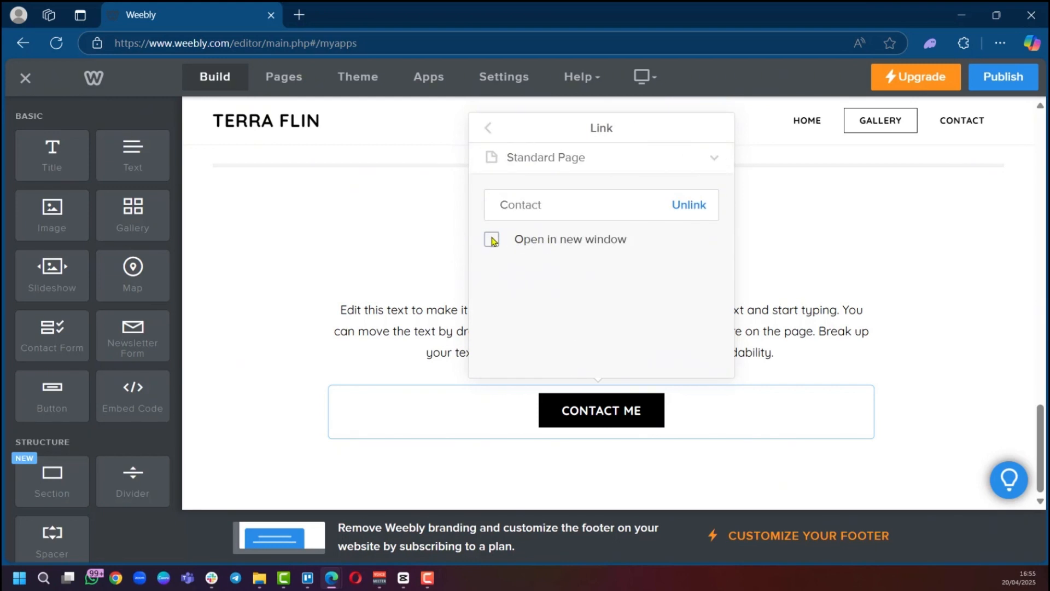
pyautogui.click(492, 241)
pyautogui.press('F9')
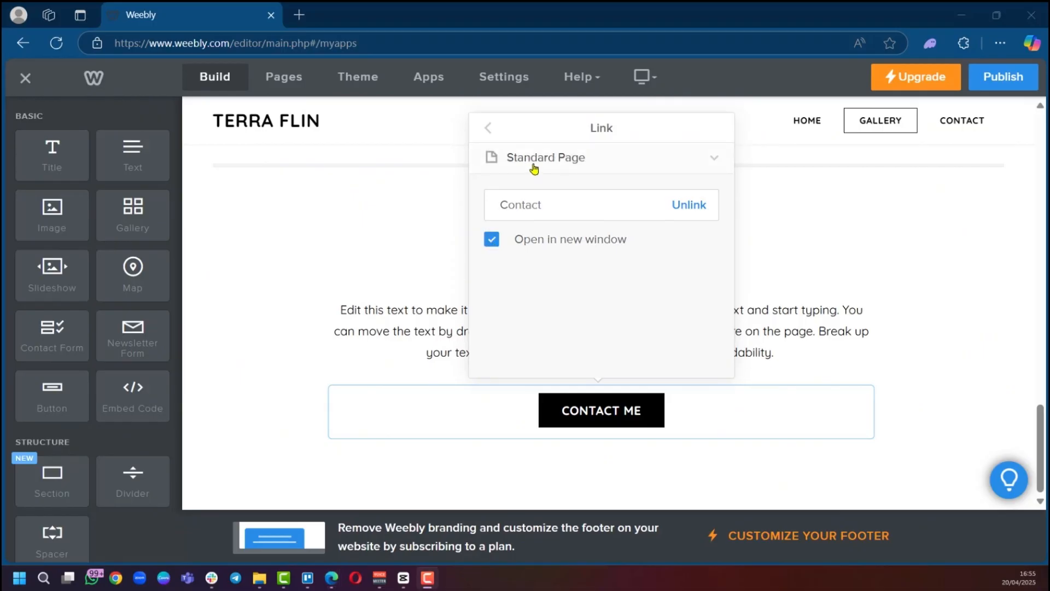
pyautogui.click(536, 159)
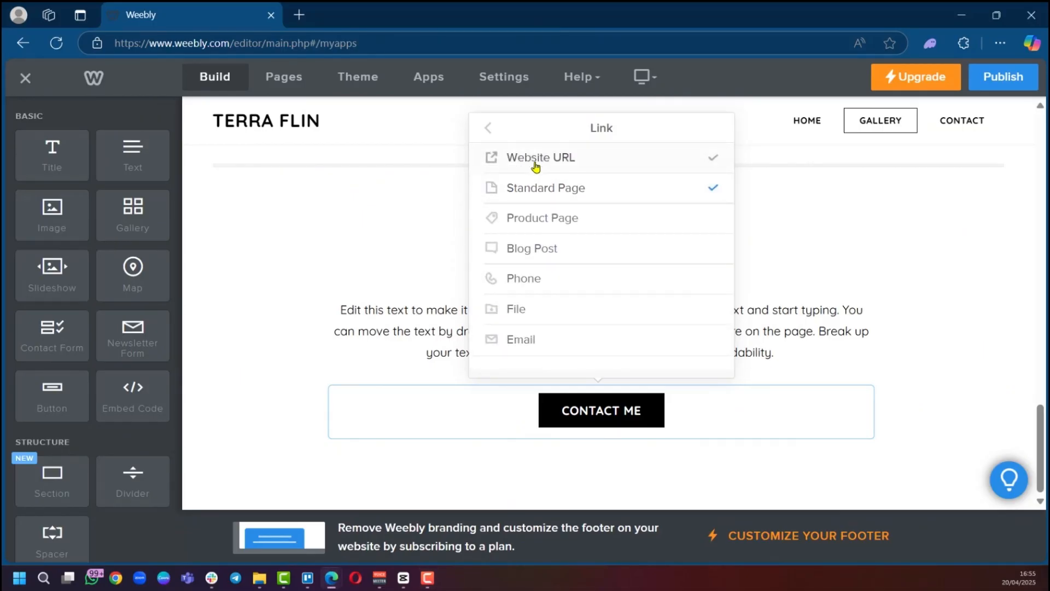
pyautogui.click(522, 341)
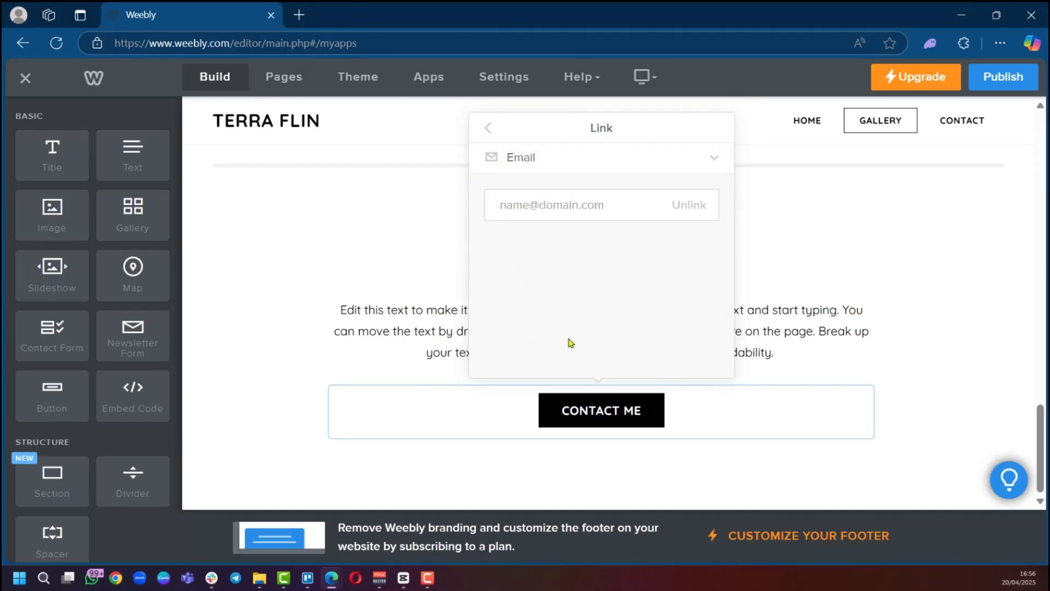
pyautogui.click(616, 419)
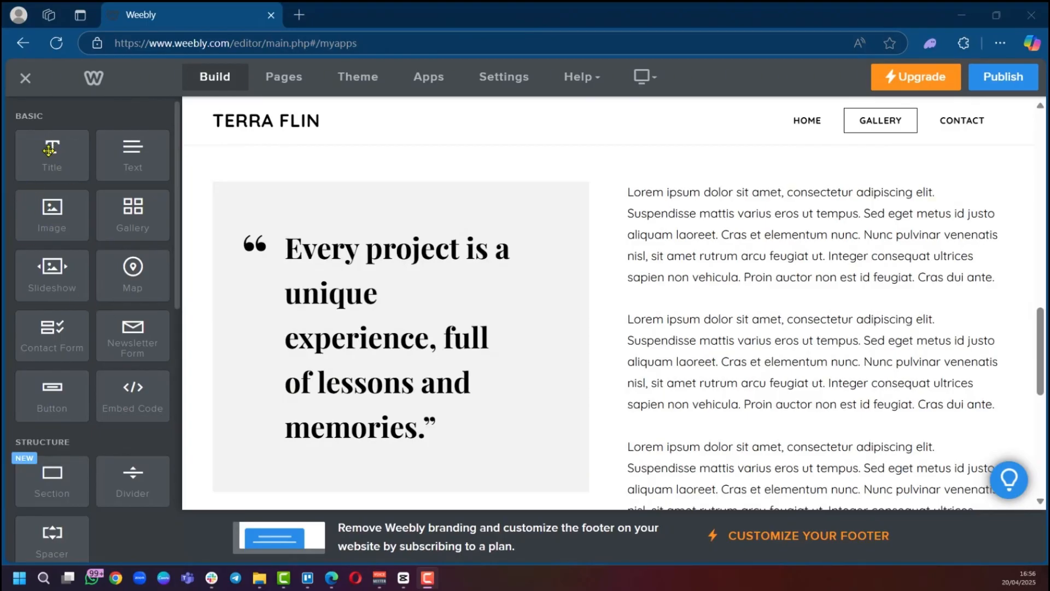
pyautogui.scroll(-2, 50, 320)
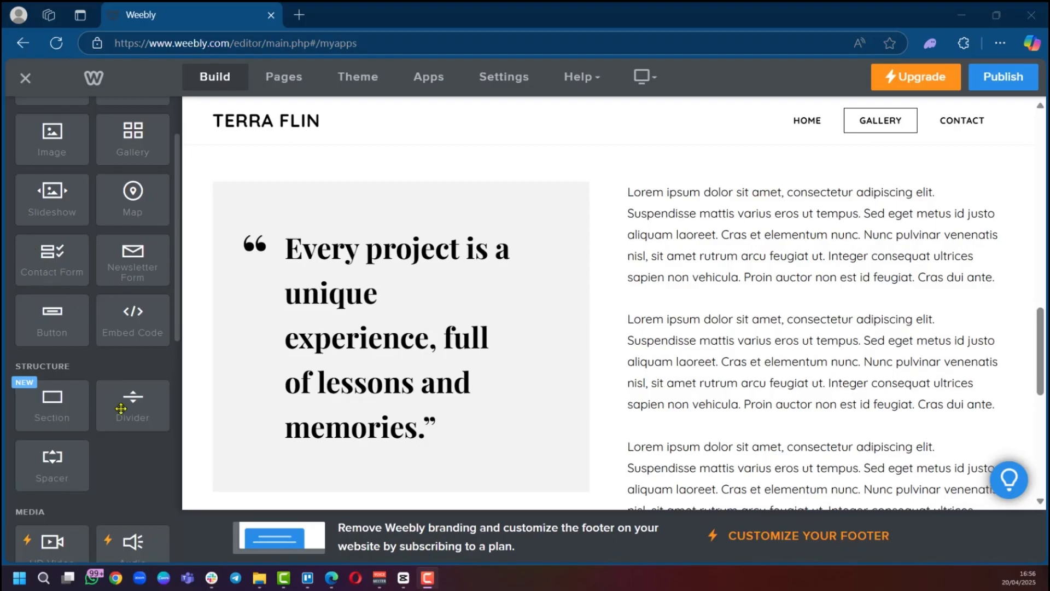
pyautogui.scroll(-3, 121, 408)
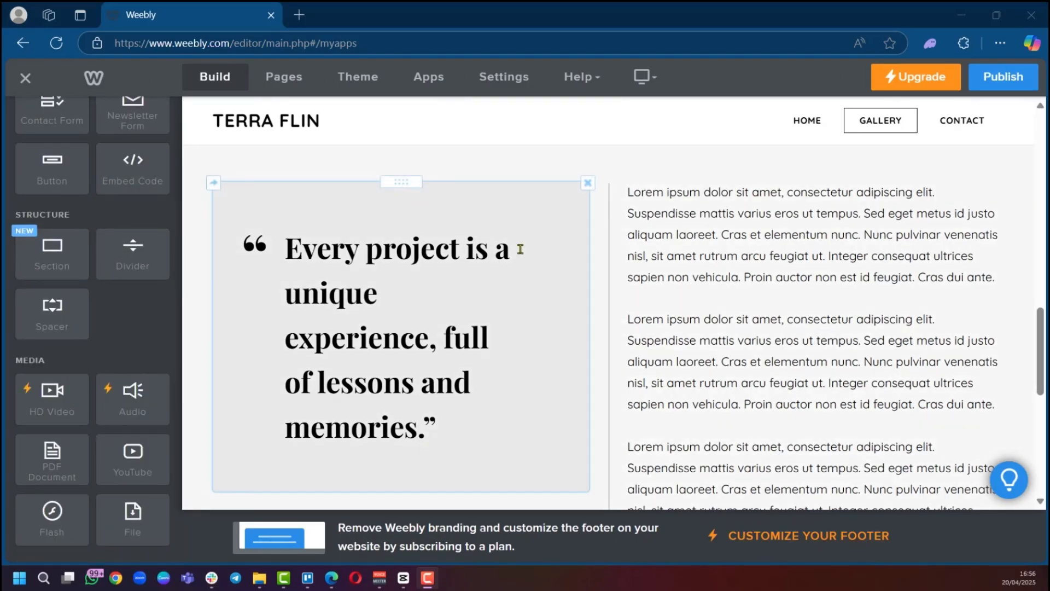
pyautogui.scroll(-3, 503, 273)
pyautogui.scroll(5, 394, 284)
pyautogui.scroll(-8, 68, 432)
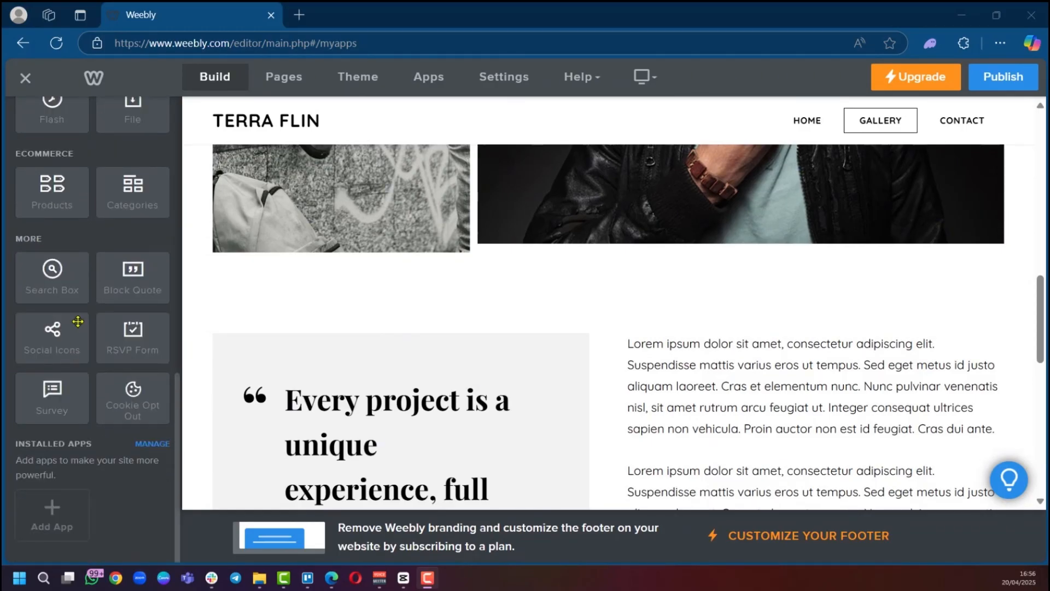
pyautogui.scroll(2, 78, 321)
pyautogui.scroll(-2, 80, 447)
pyautogui.scroll(-3, 255, 244)
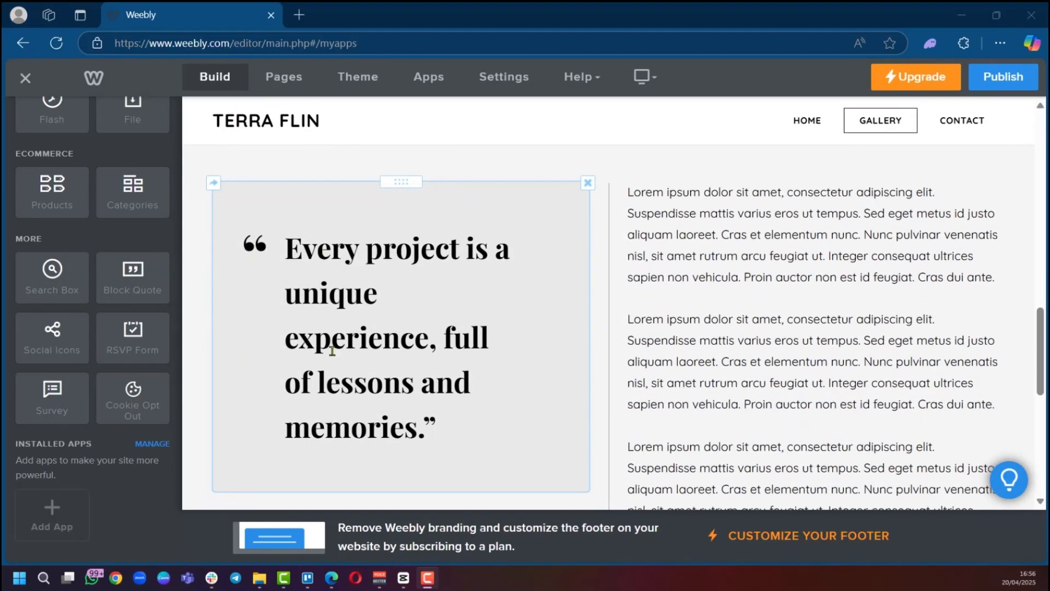
pyautogui.scroll(10, 332, 350)
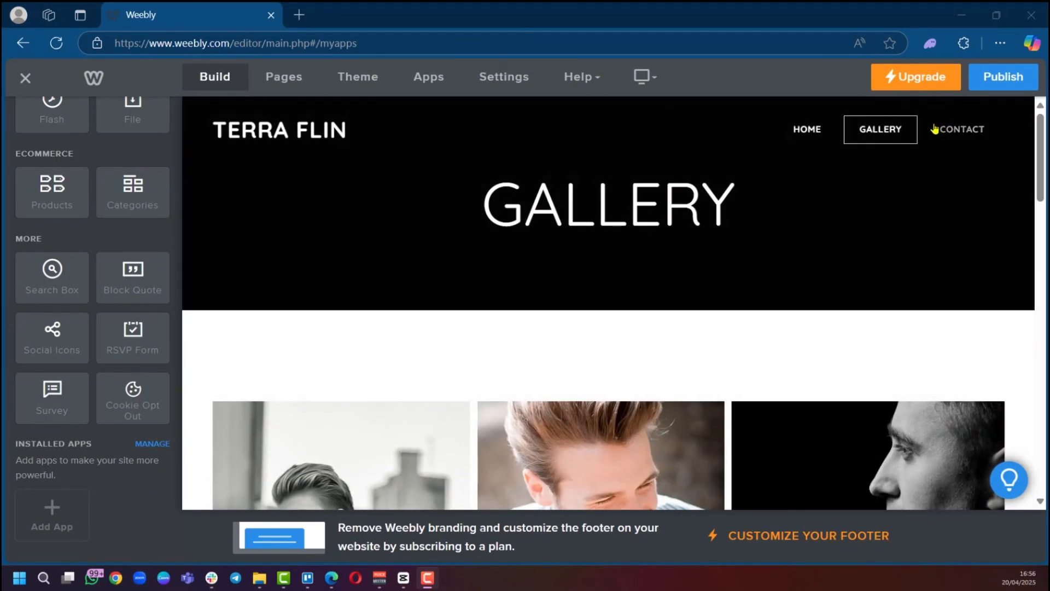
# Step: Look over the Contact page, then the Gallery page
pyautogui.click(962, 134)
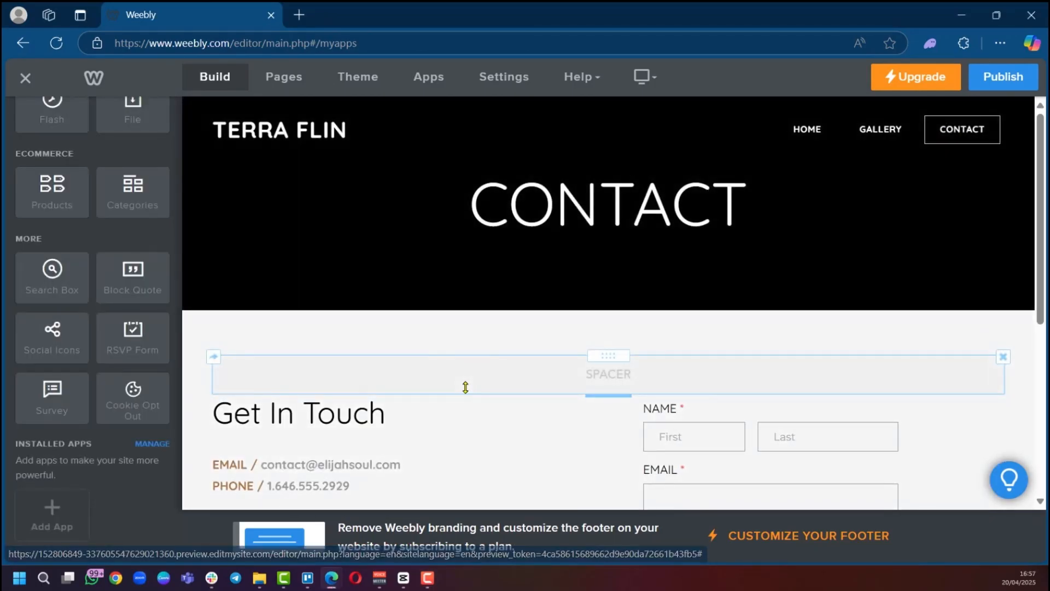
pyautogui.scroll(-3, 274, 286)
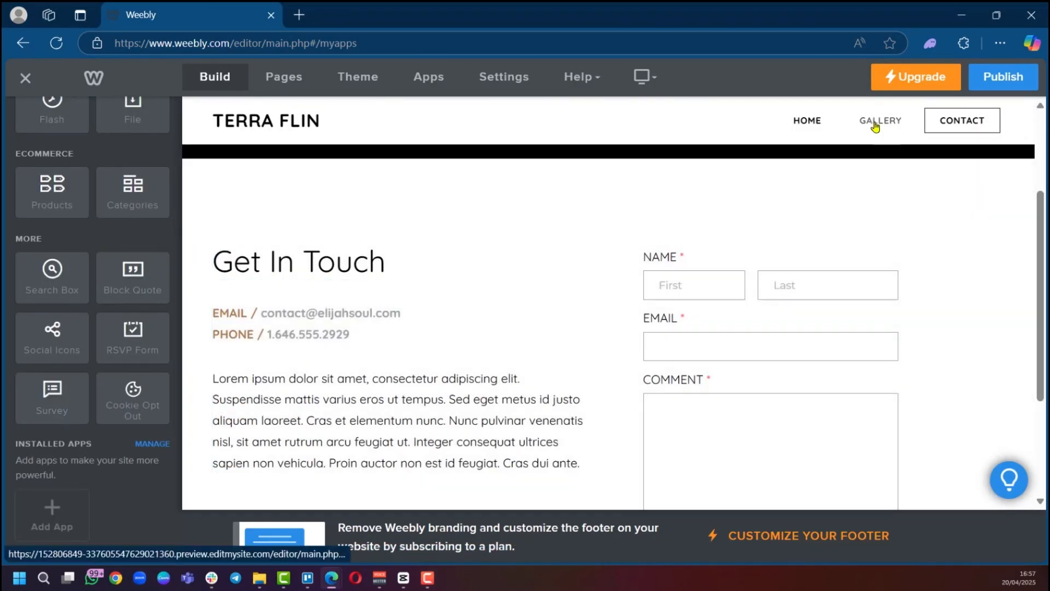
pyautogui.click(853, 121)
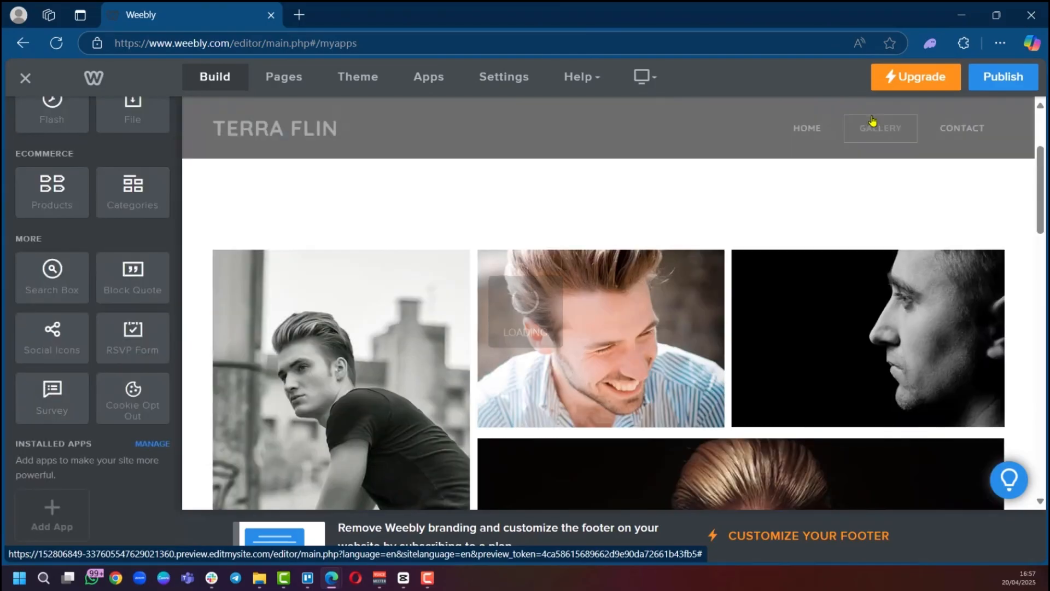
pyautogui.scroll(-10, 676, 268)
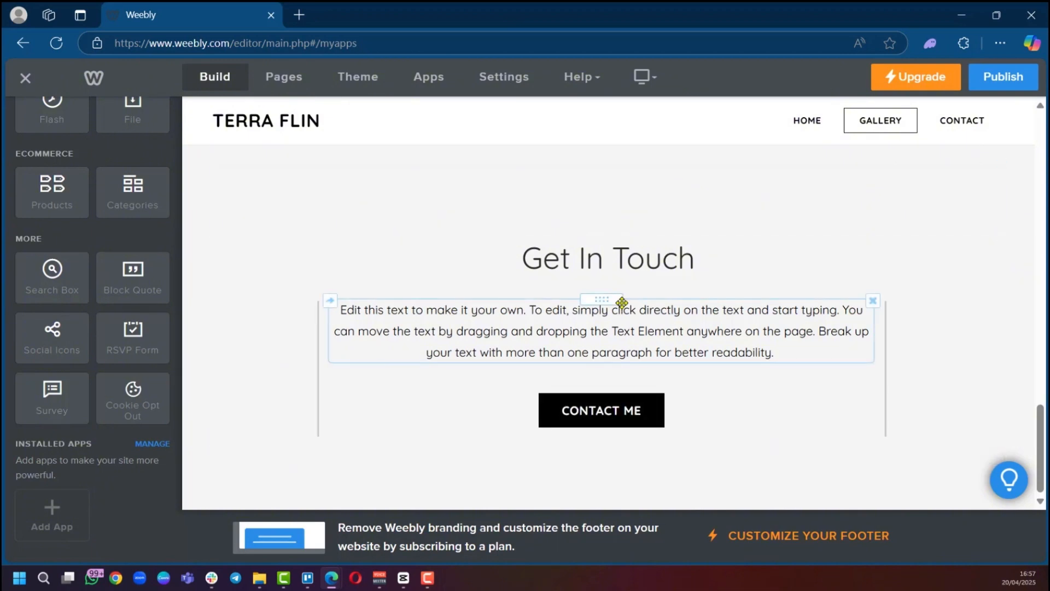
pyautogui.scroll(5, 622, 300)
# Step: Return to the Contact page and scroll through its contact form
pyautogui.click(949, 121)
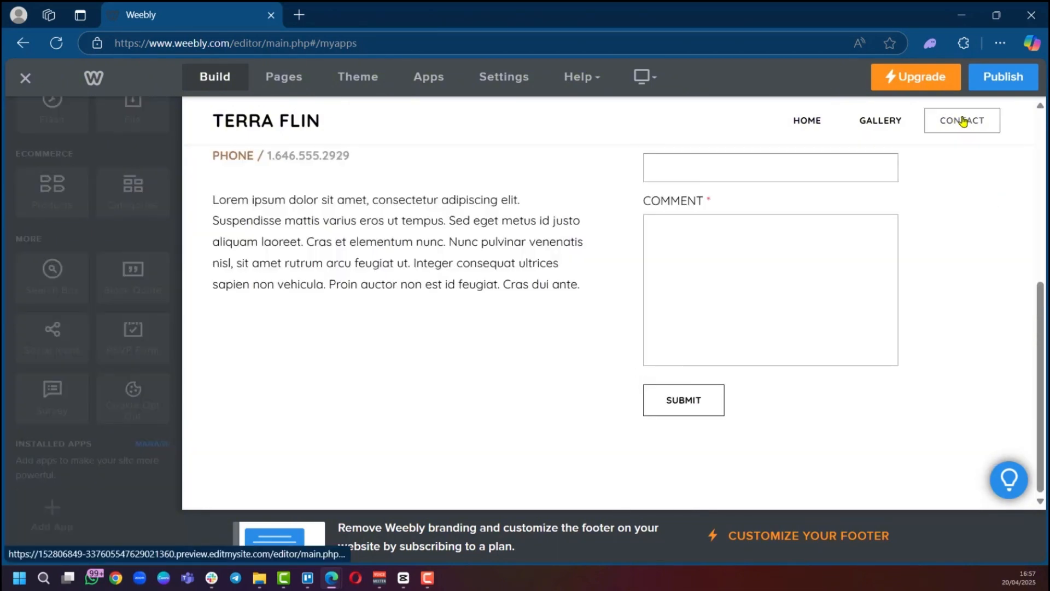
pyautogui.scroll(-5, 581, 353)
pyautogui.scroll(4, 677, 312)
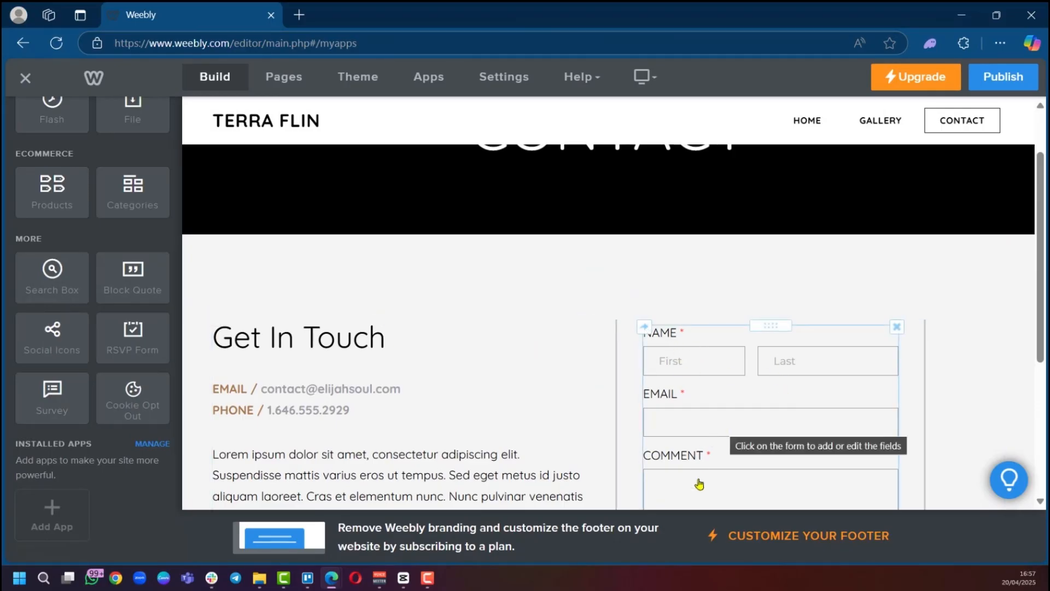
pyautogui.scroll(-3, 699, 486)
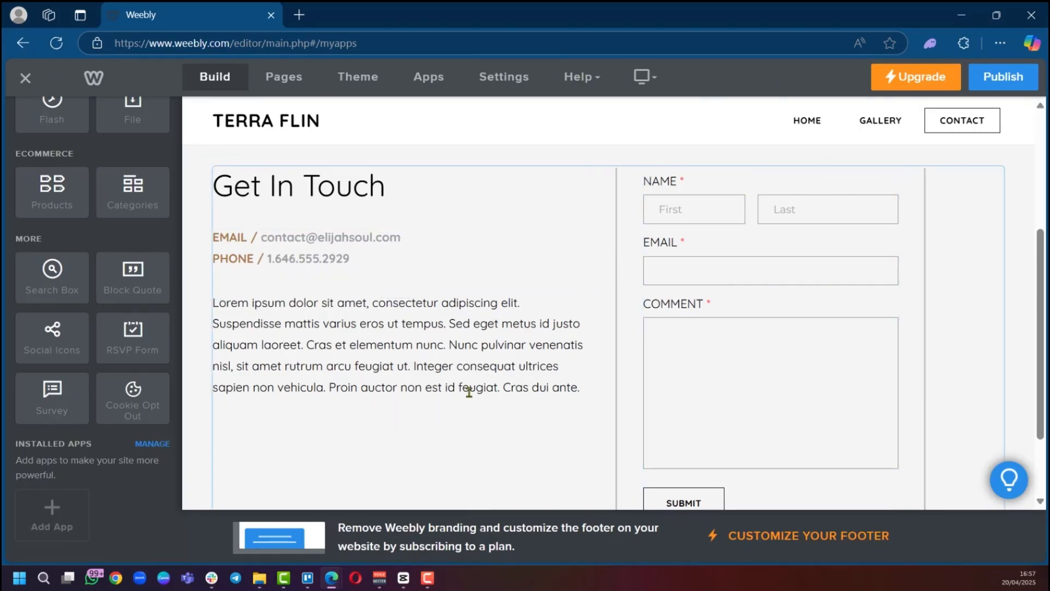
pyautogui.scroll(-3, 450, 392)
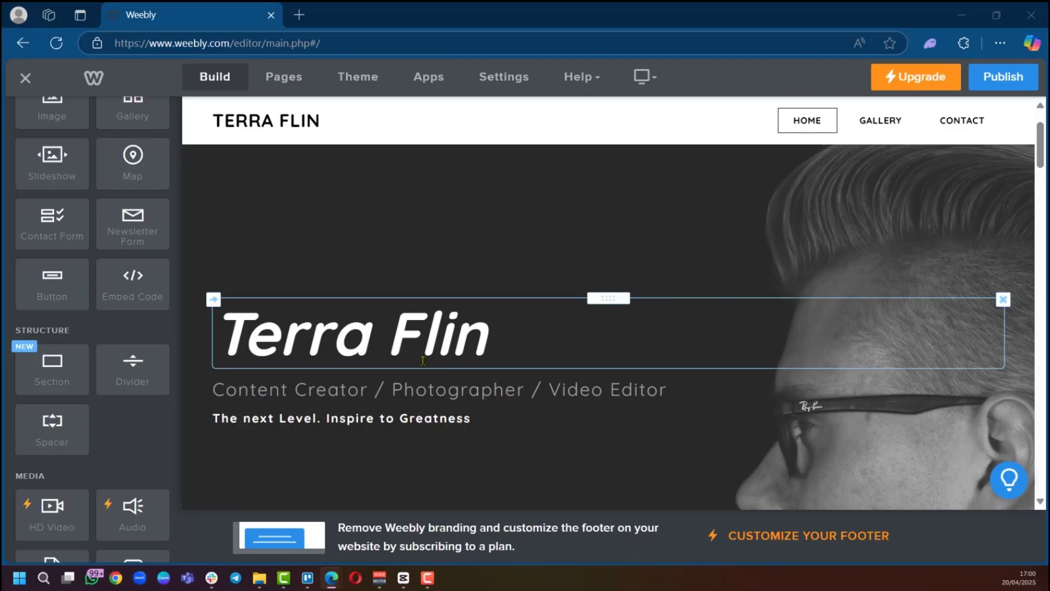
pyautogui.scroll(-4, 478, 417)
pyautogui.scroll(6, 753, 313)
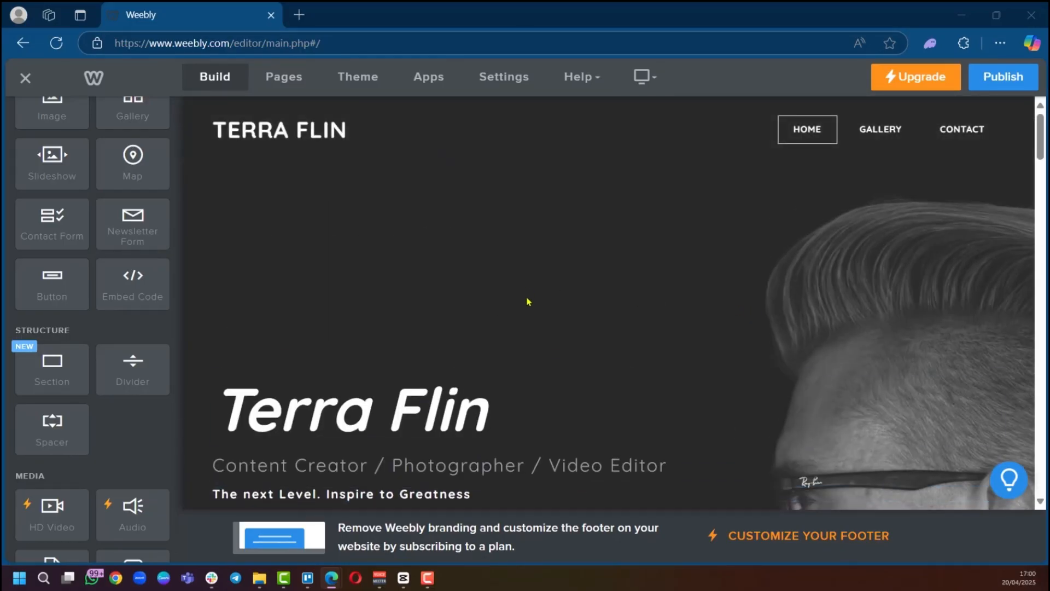
pyautogui.scroll(-3, 528, 301)
pyautogui.scroll(2, 100, 221)
pyautogui.scroll(-5, 105, 296)
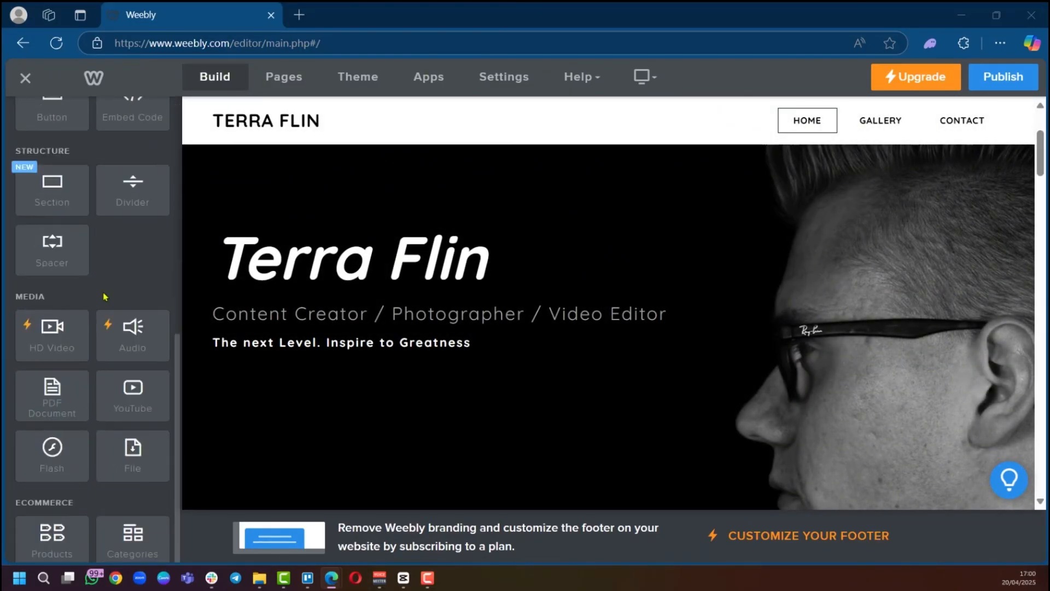
pyautogui.scroll(-5, 105, 295)
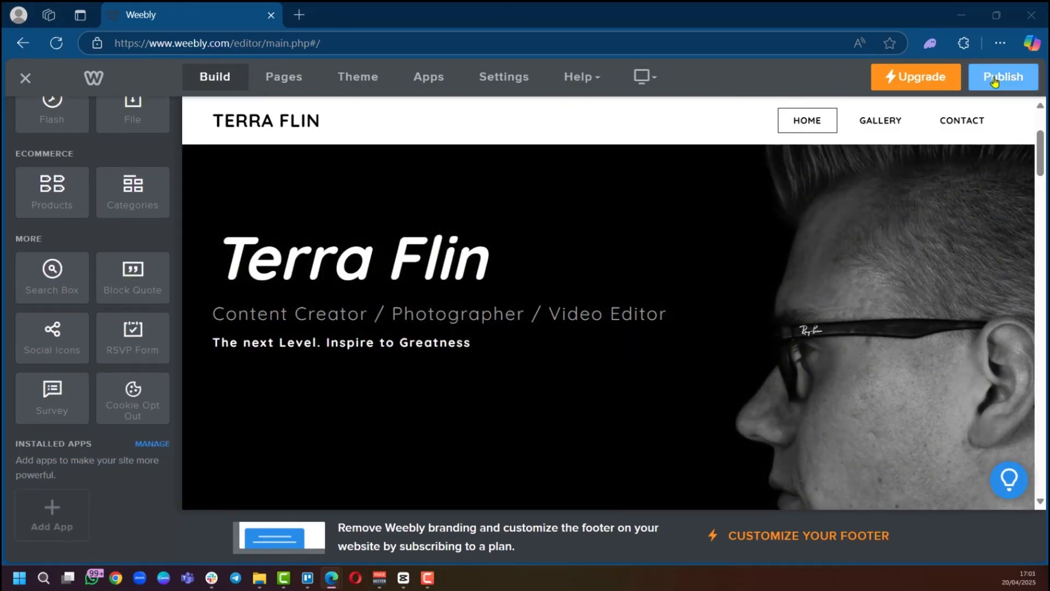
pyautogui.click(992, 78)
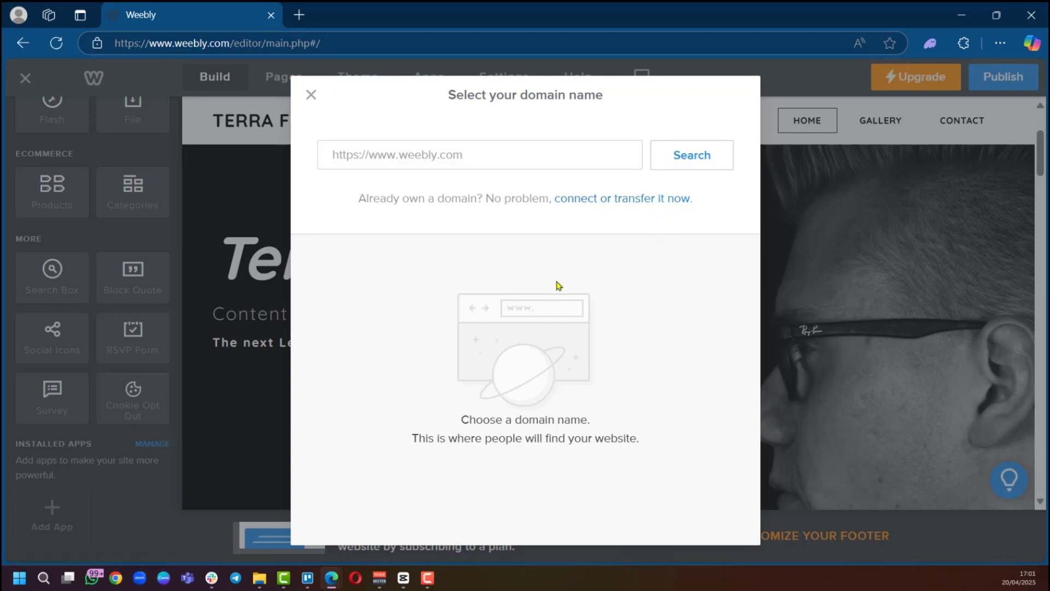
pyautogui.click(763, 200)
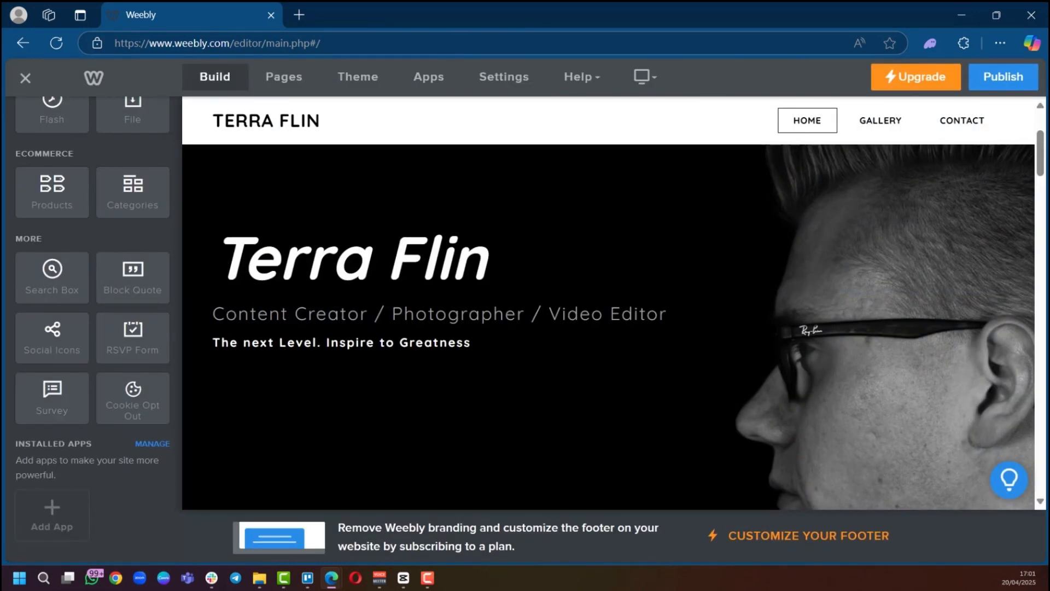
pyautogui.scroll(-4, 628, 369)
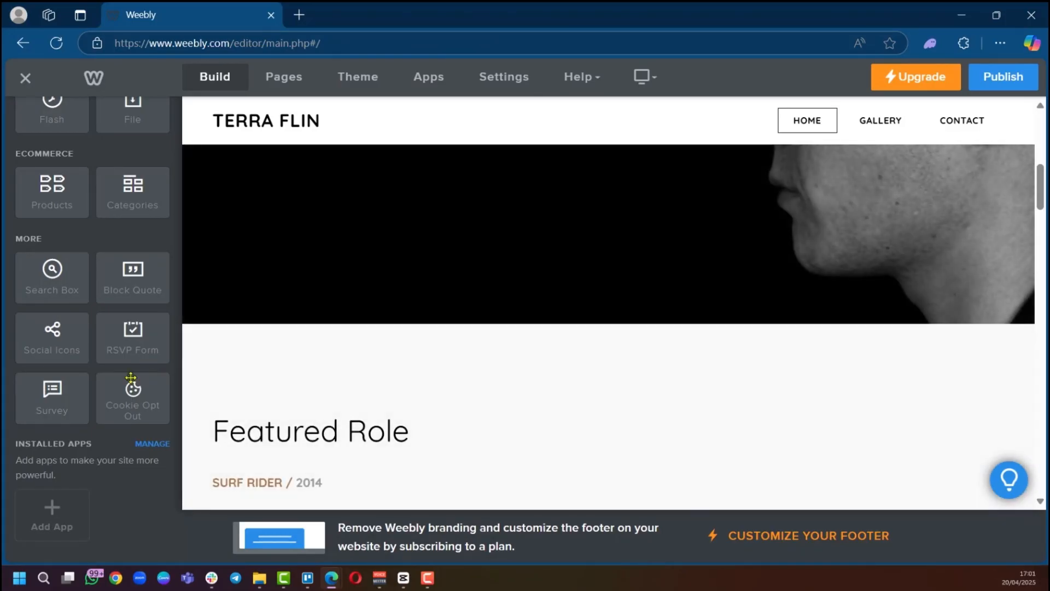
pyautogui.scroll(5, 130, 377)
pyautogui.scroll(3, 528, 316)
pyautogui.scroll(3, 530, 309)
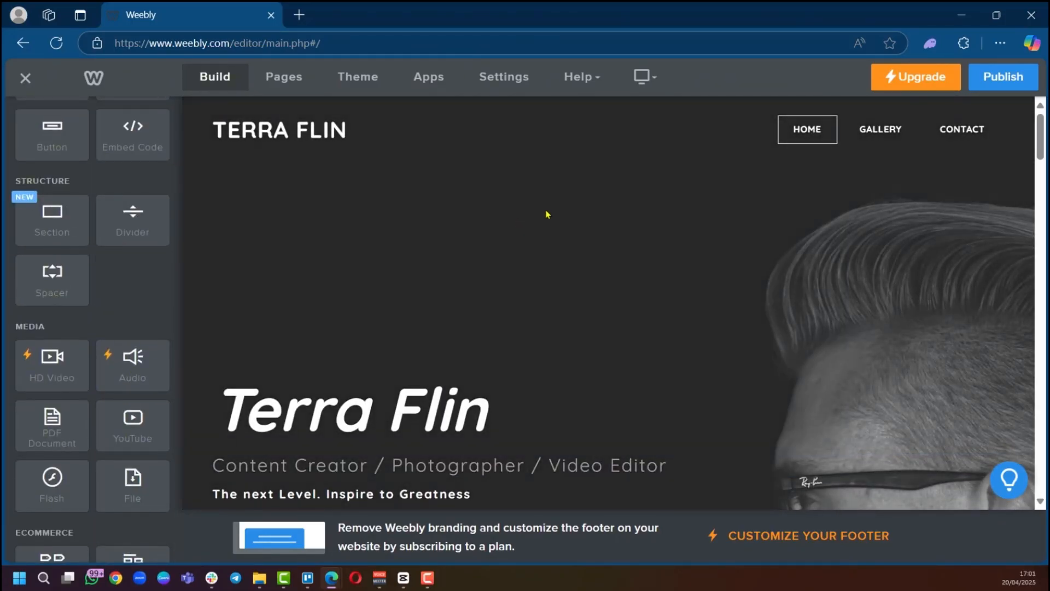
pyautogui.moveTo(372, 138)
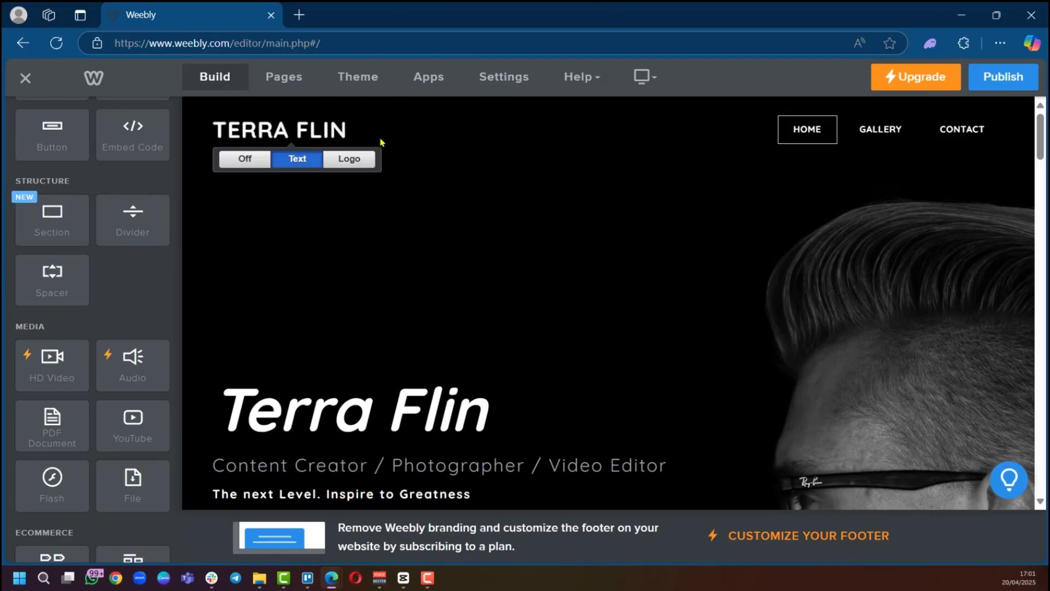
pyautogui.scroll(-3, 792, 287)
pyautogui.scroll(3, 792, 286)
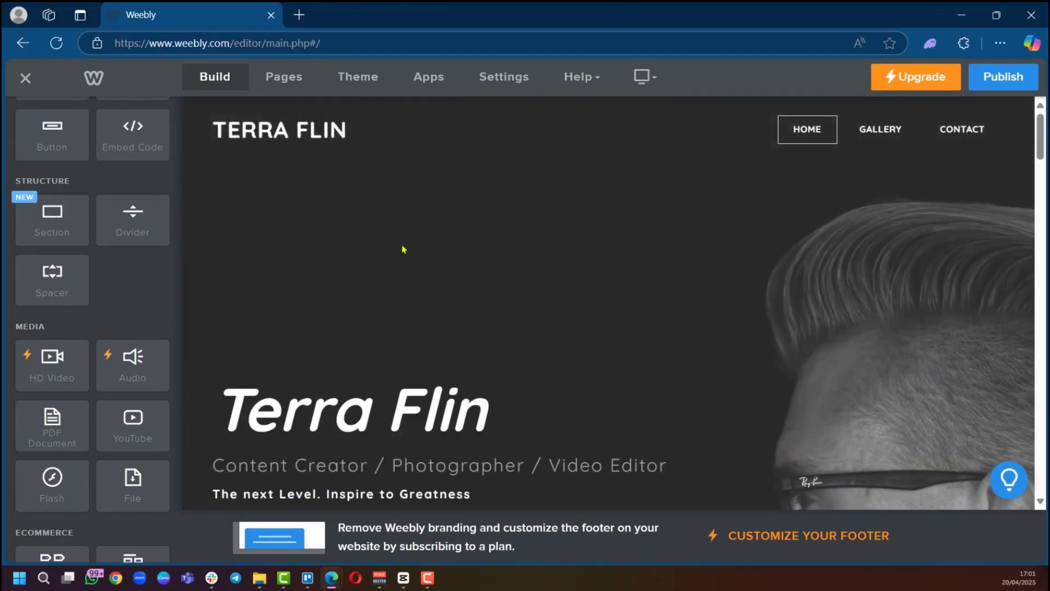